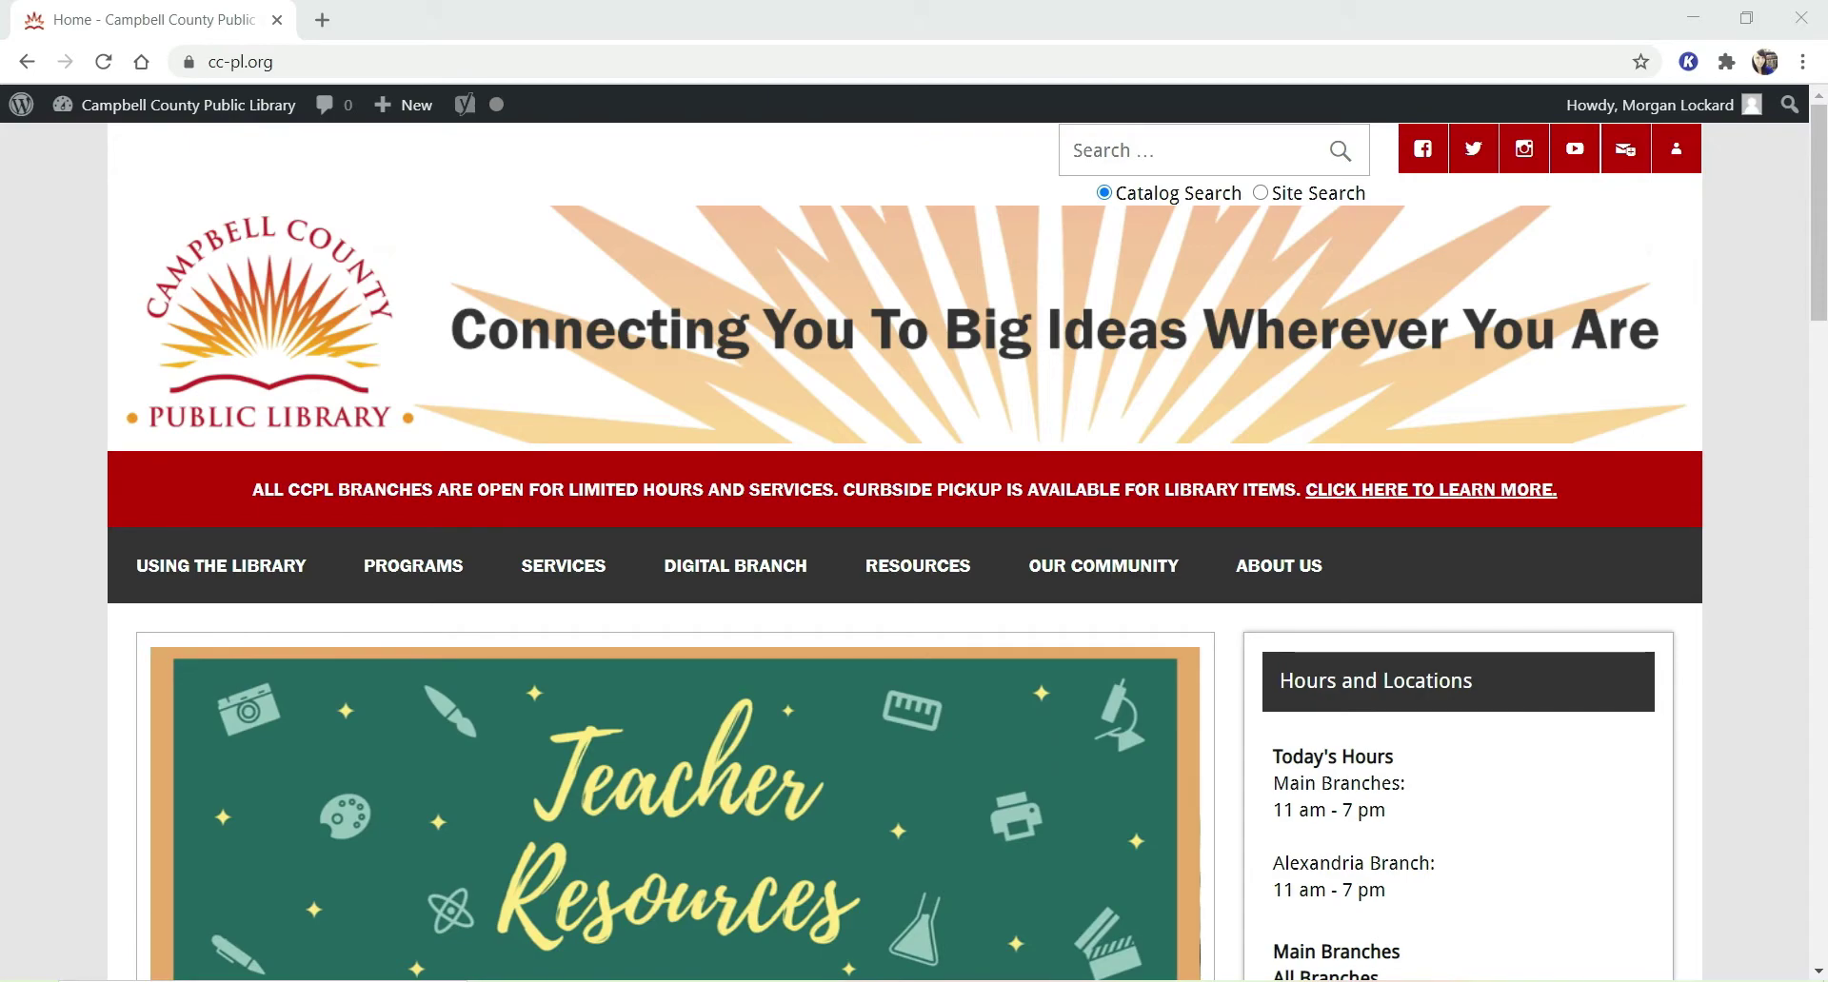
Open the Adult Education page from the Resources menu and scroll to its database list.
{"action": "mouse_move", "coordinate": [920, 558]}
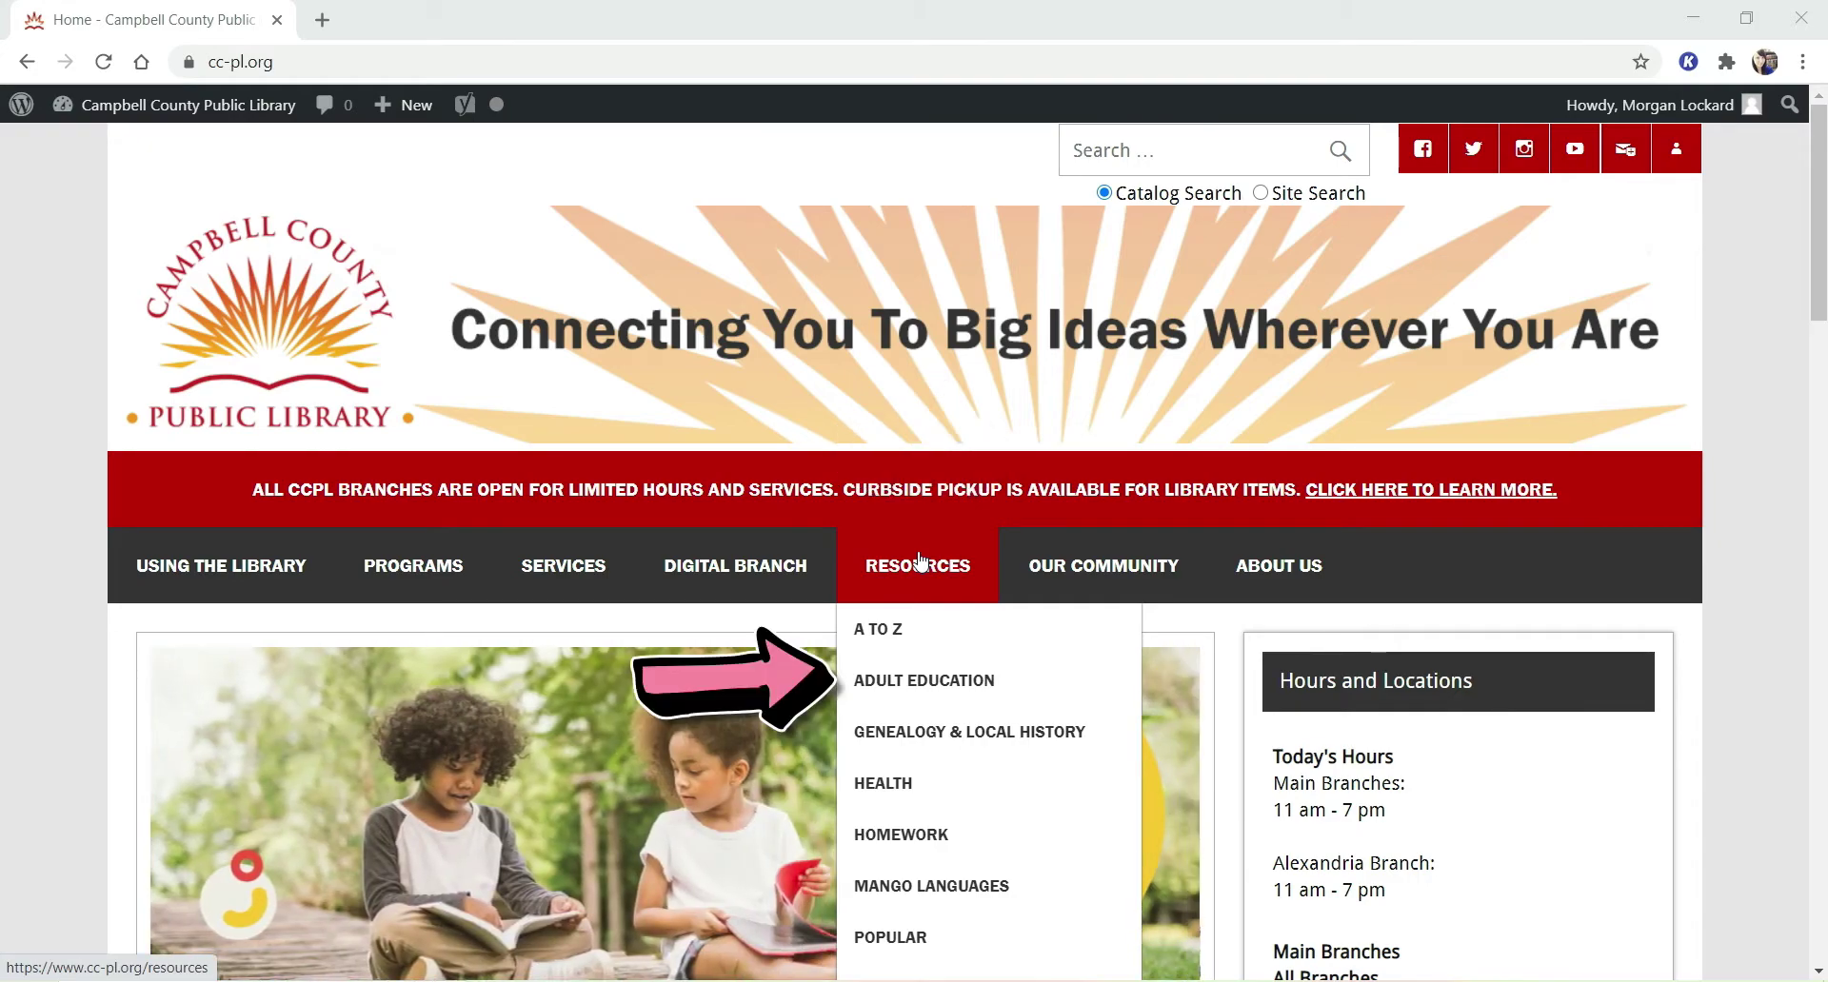
{"action": "left_click", "coordinate": [922, 686]}
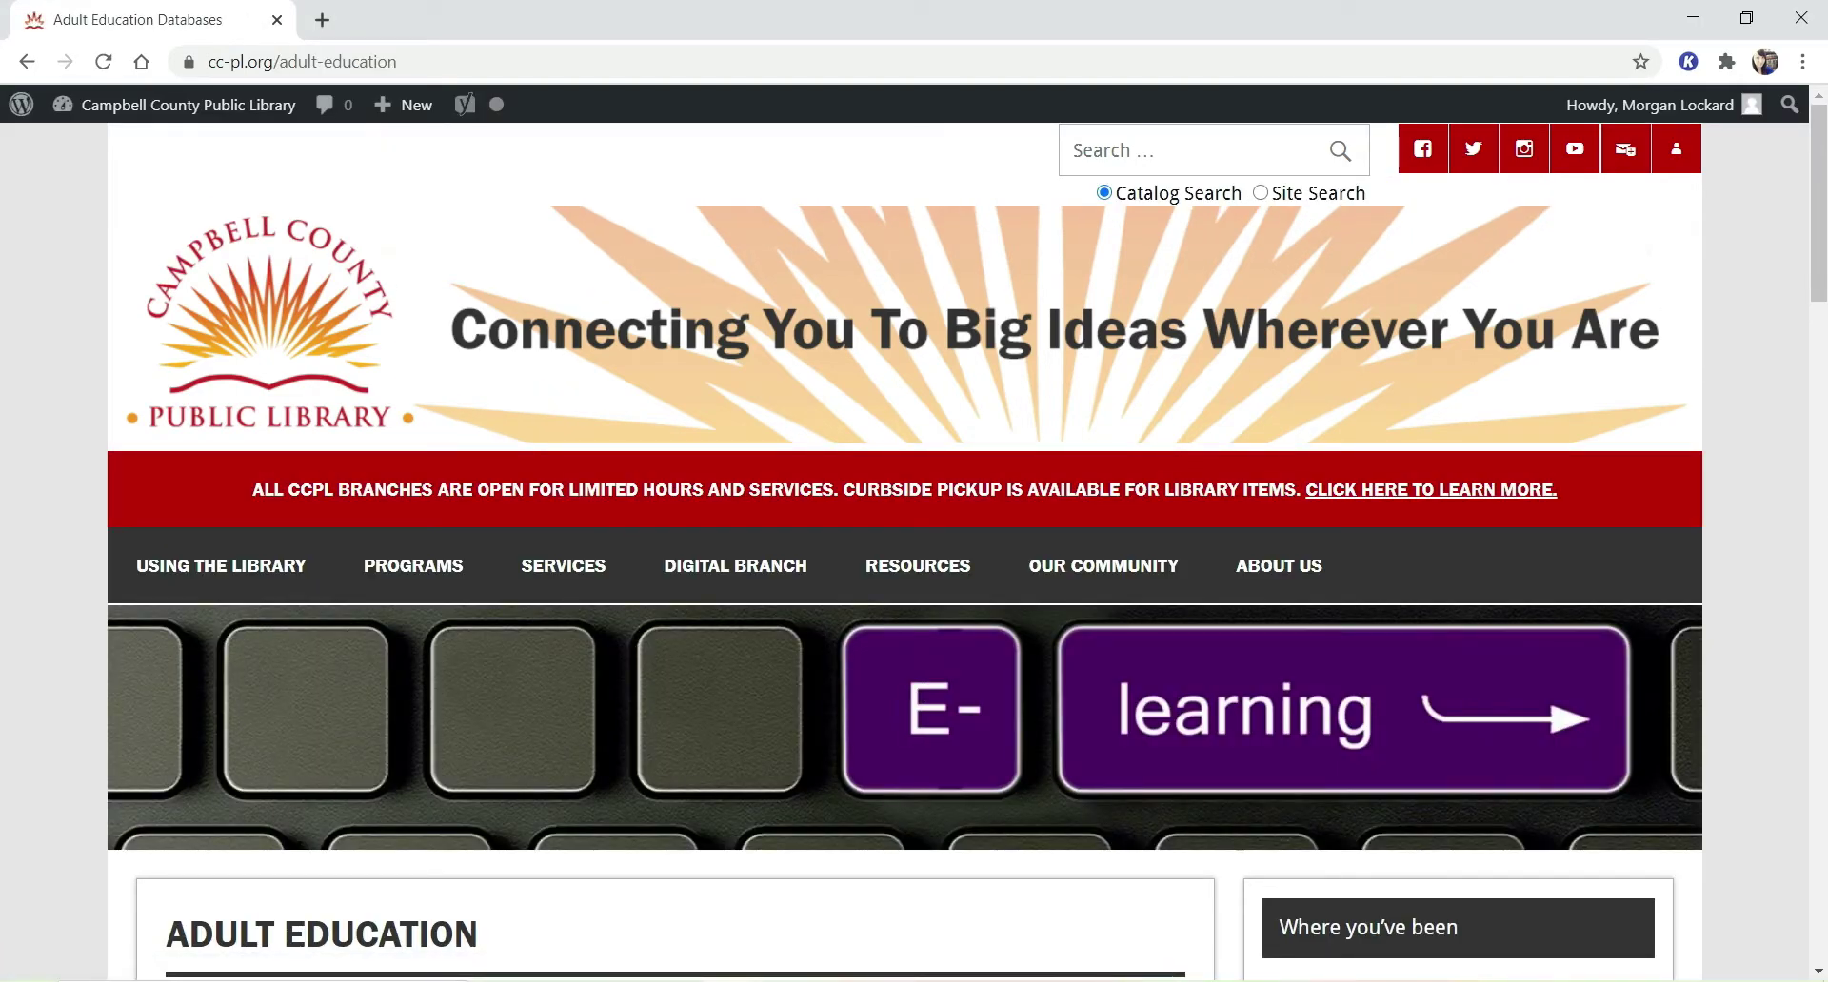
{"action": "left_click_drag", "start_coordinate": [1817, 285], "coordinate": [1816, 484]}
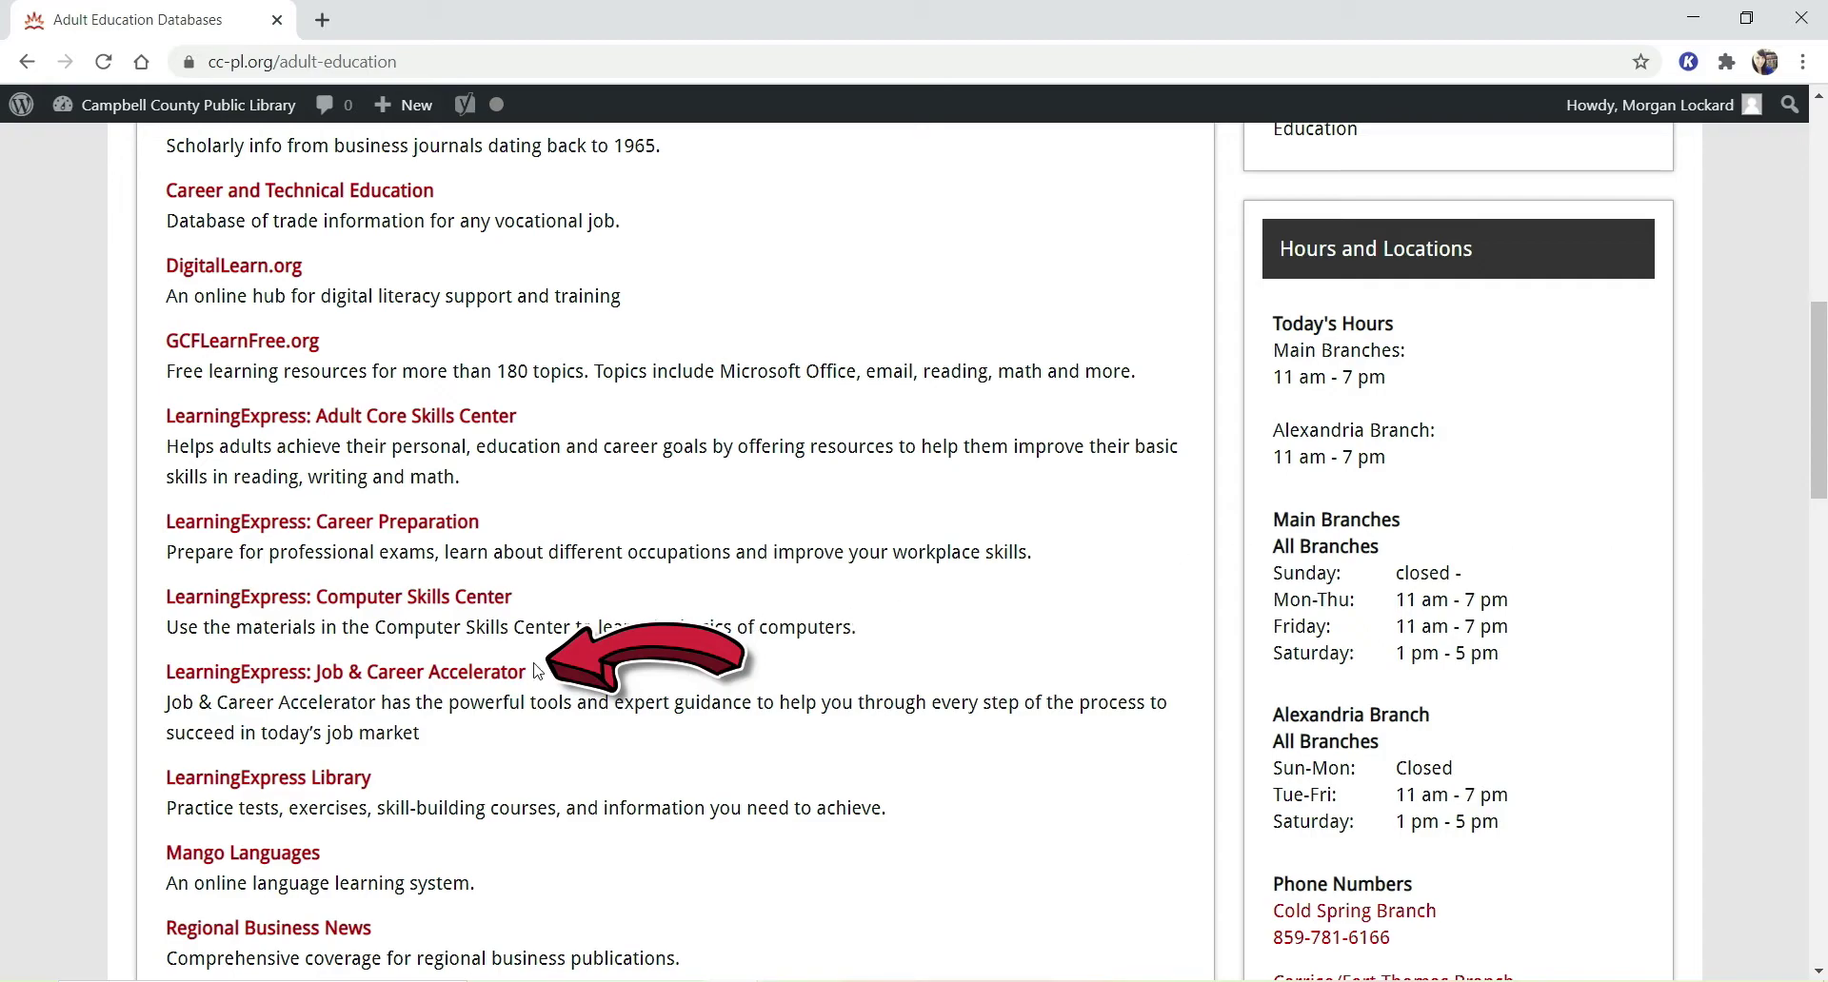
Open the LearningExpress: Job & Career Accelerator page, read its description, and launch the resource.
{"action": "left_click", "coordinate": [486, 688]}
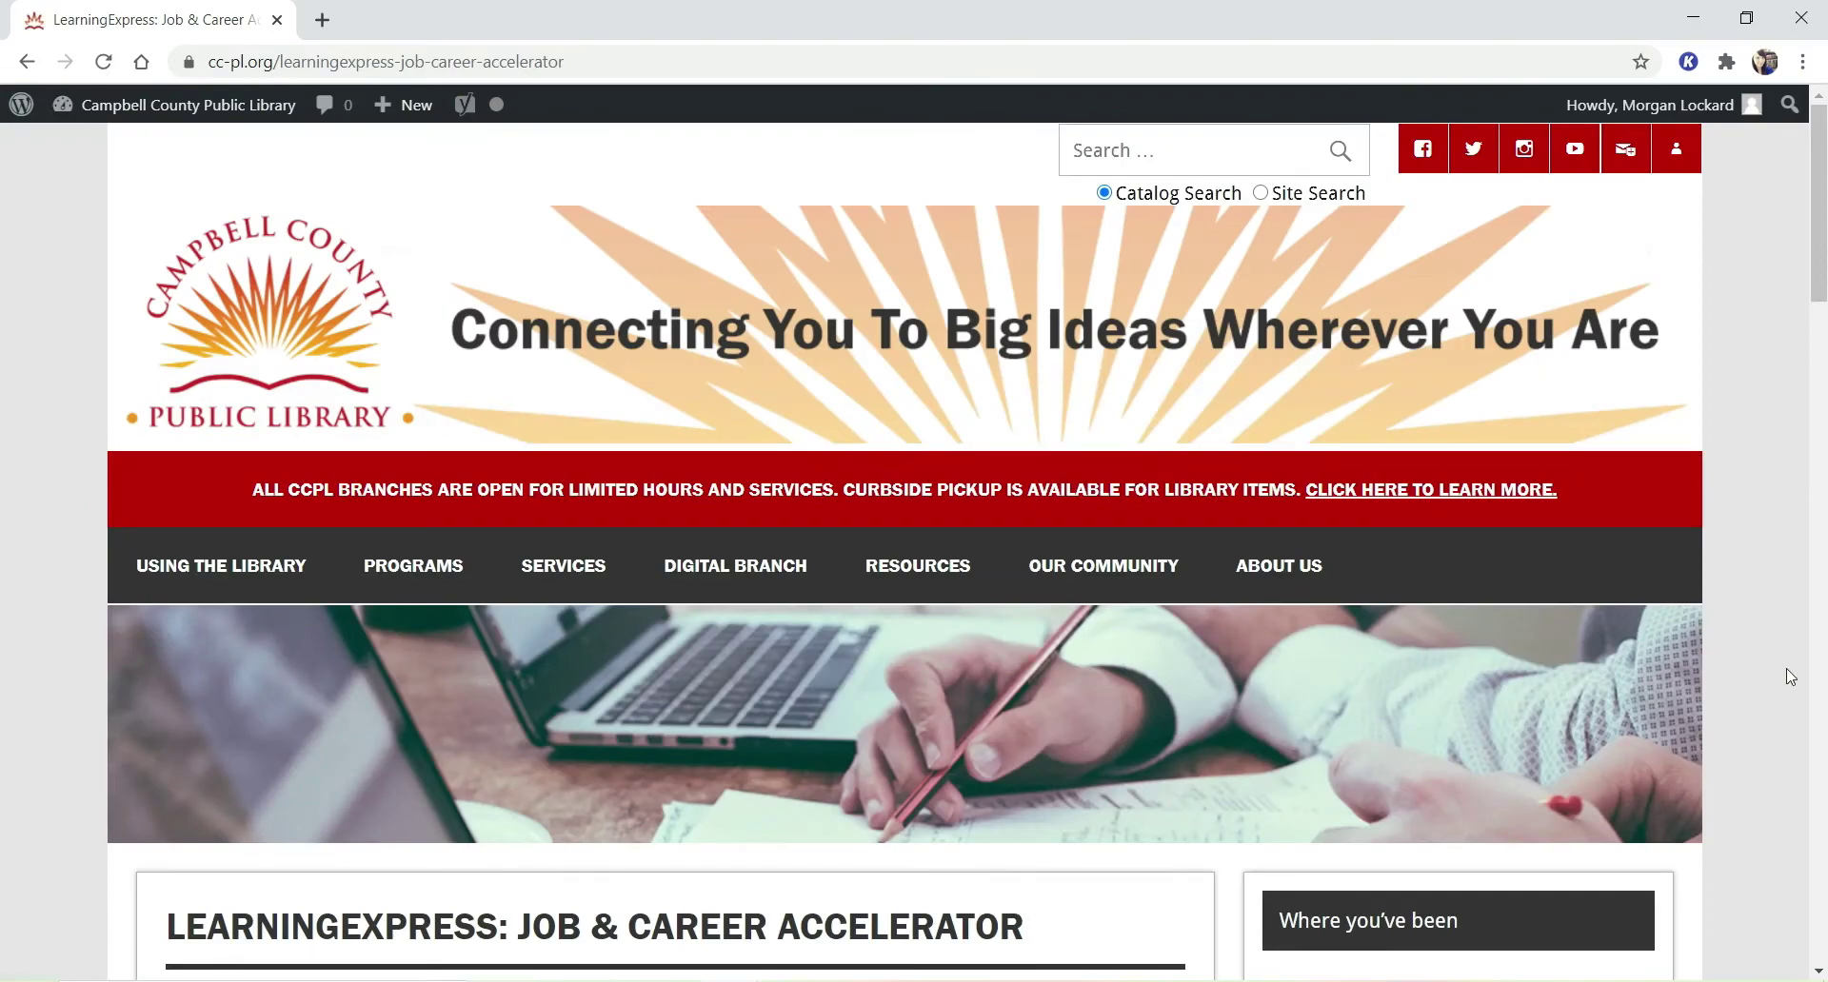
{"action": "left_click_drag", "start_coordinate": [1813, 215], "coordinate": [1814, 335]}
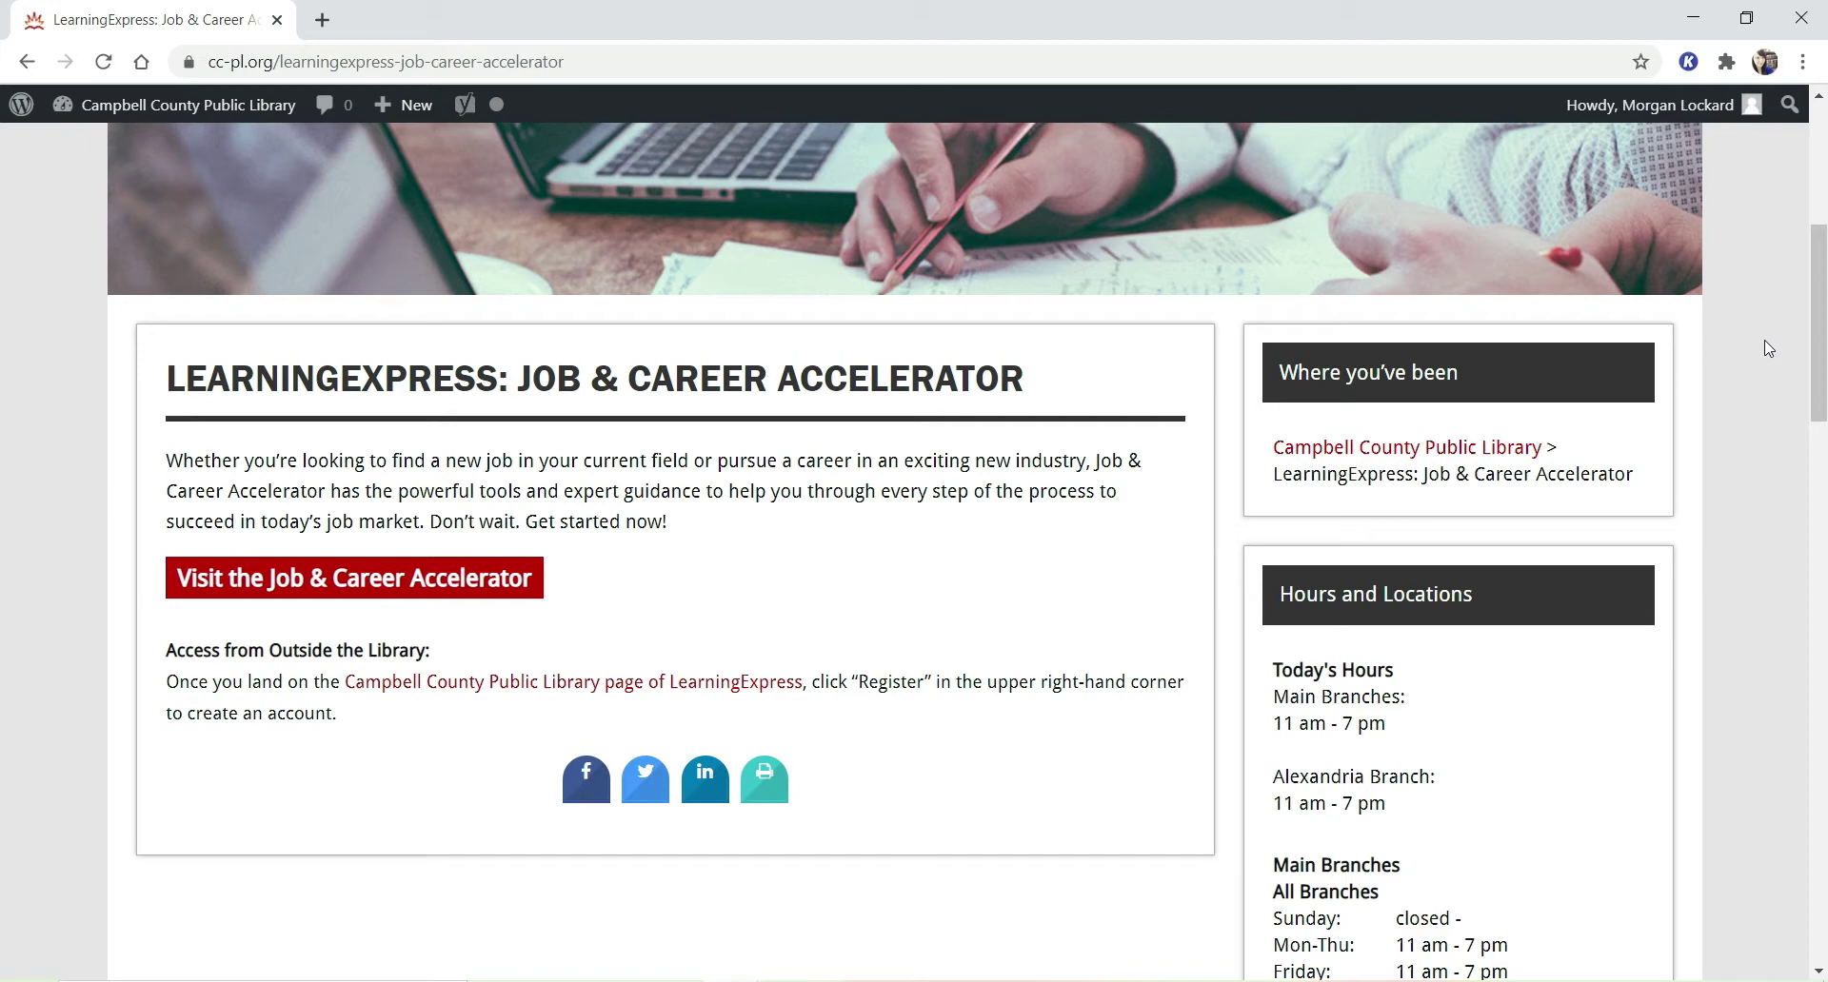
{"action": "left_click", "coordinate": [405, 592]}
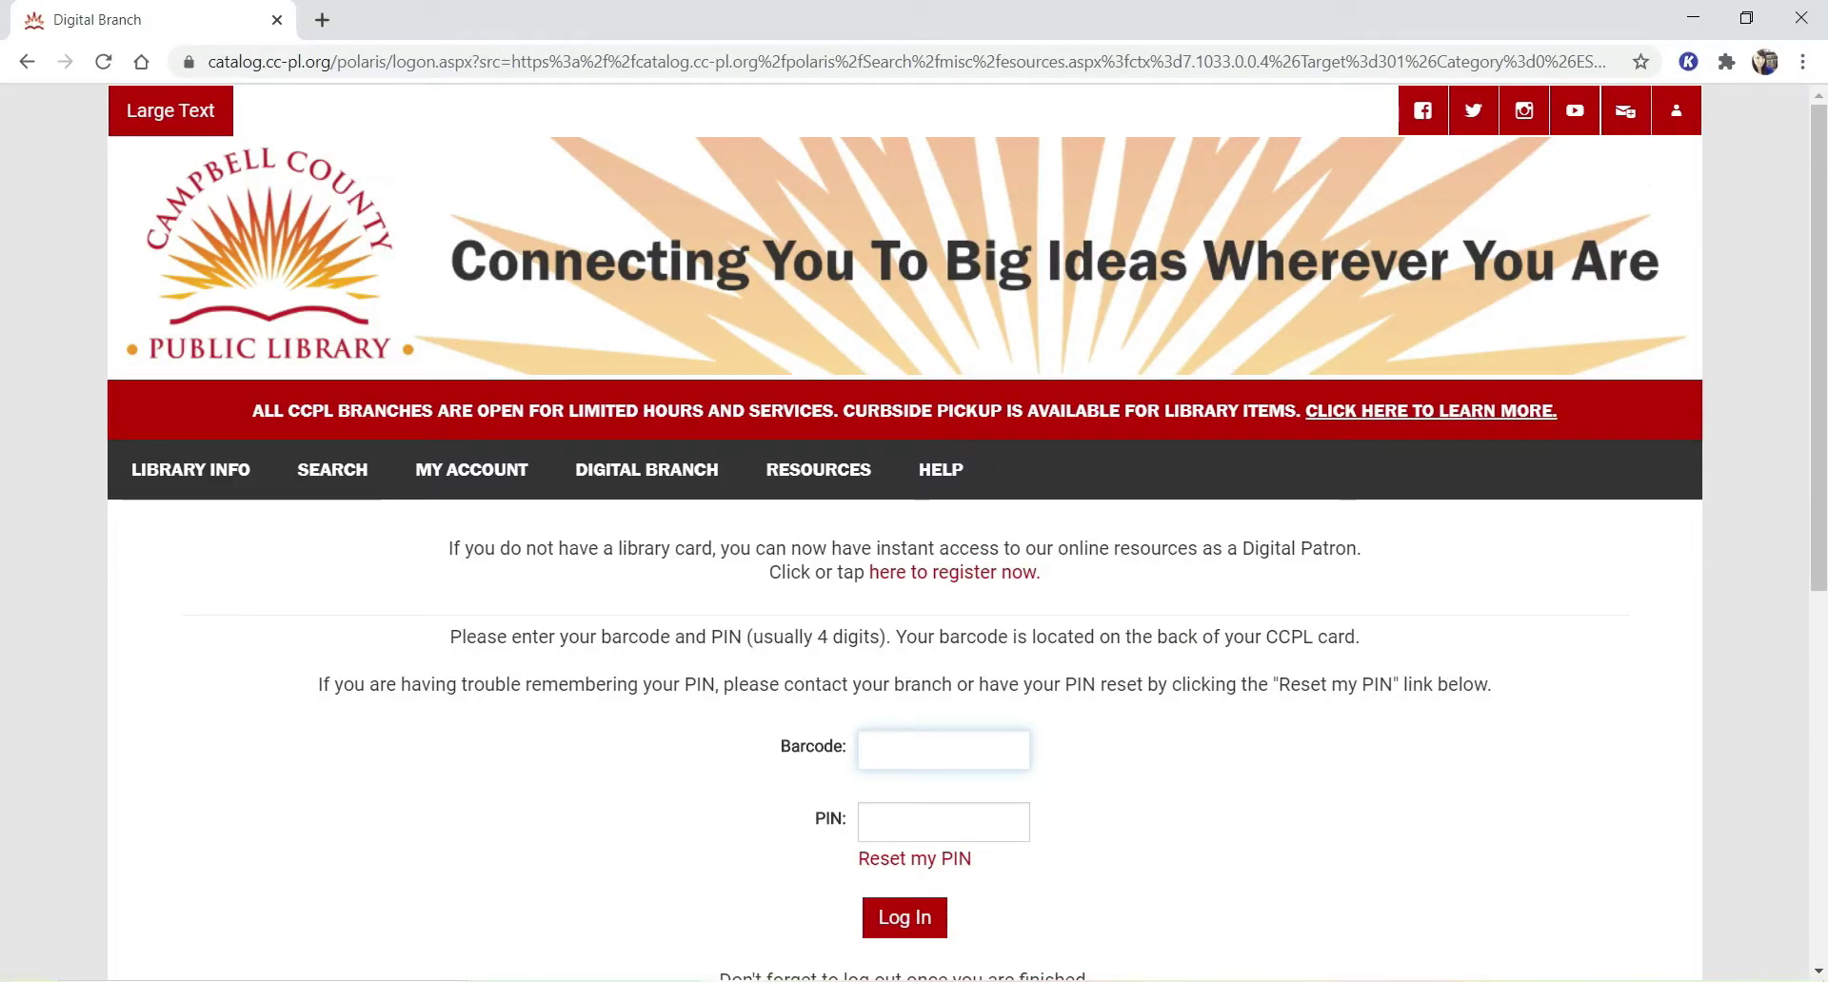
Continue from the library's Digital Branch page to the LearningExpress account sign-in page.
{"action": "scroll", "coordinate": [914, 533], "scroll_direction": "down", "scroll_amount": 1}
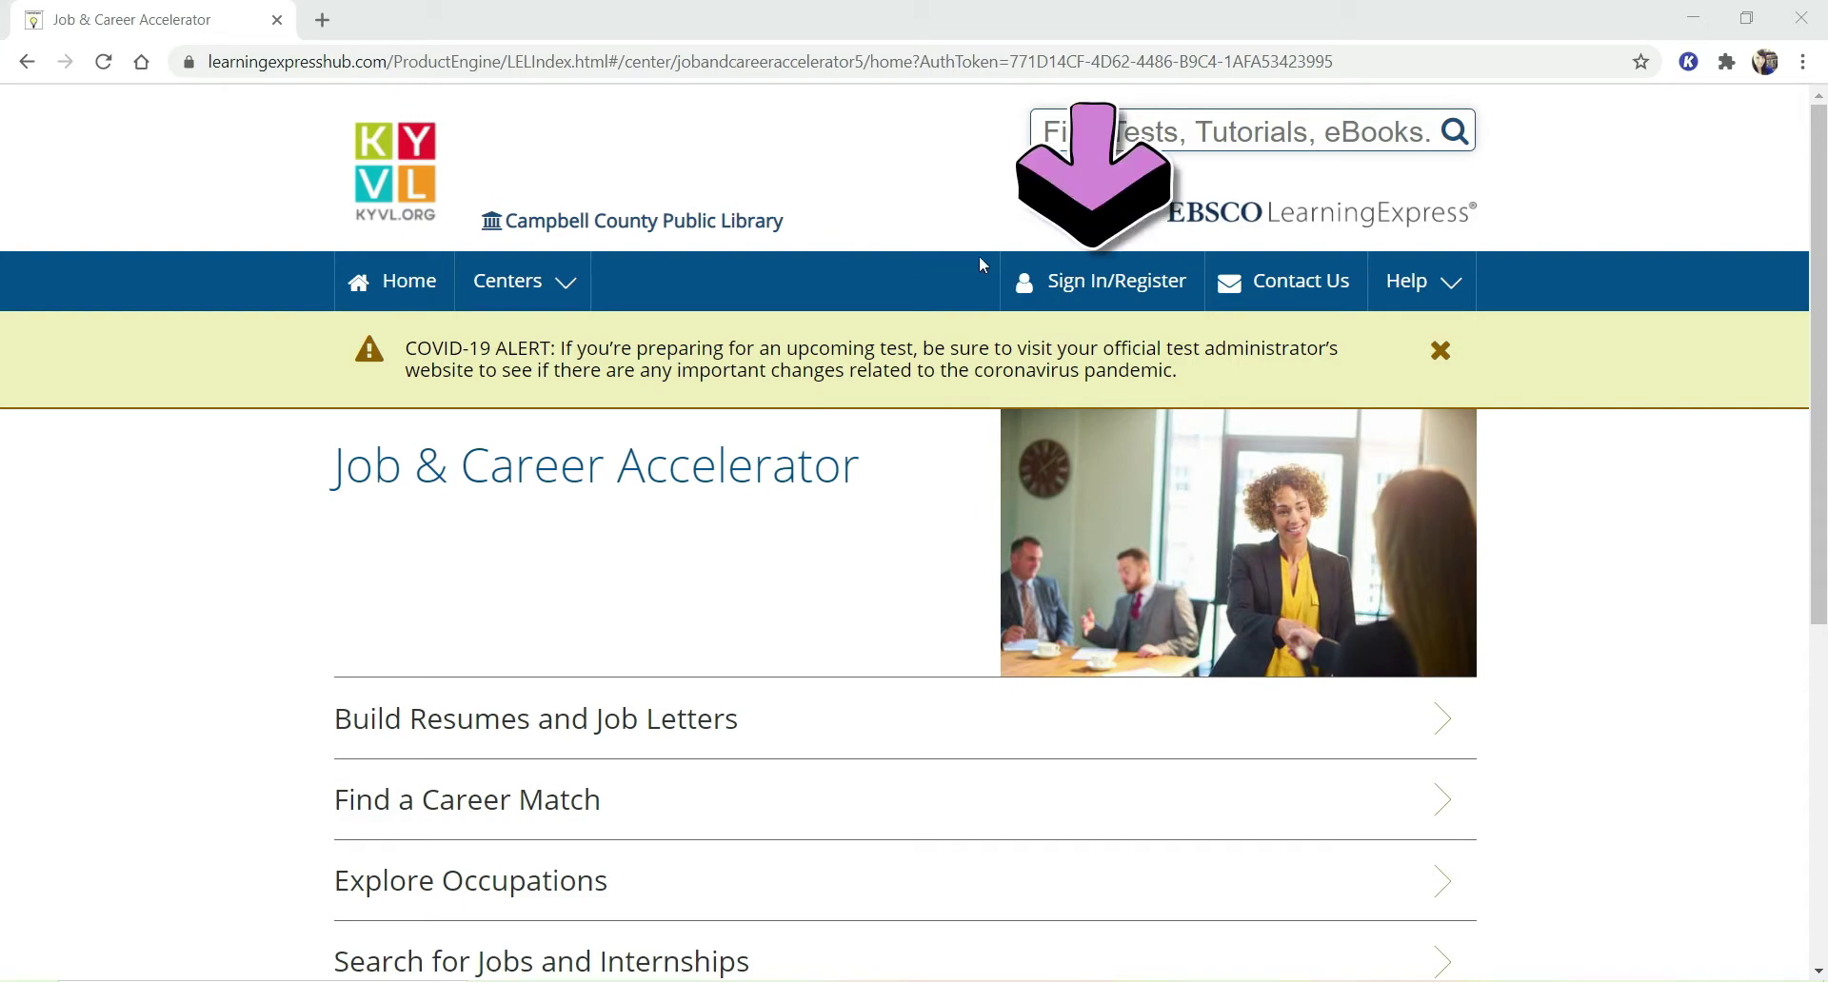
{"action": "left_click", "coordinate": [1065, 298]}
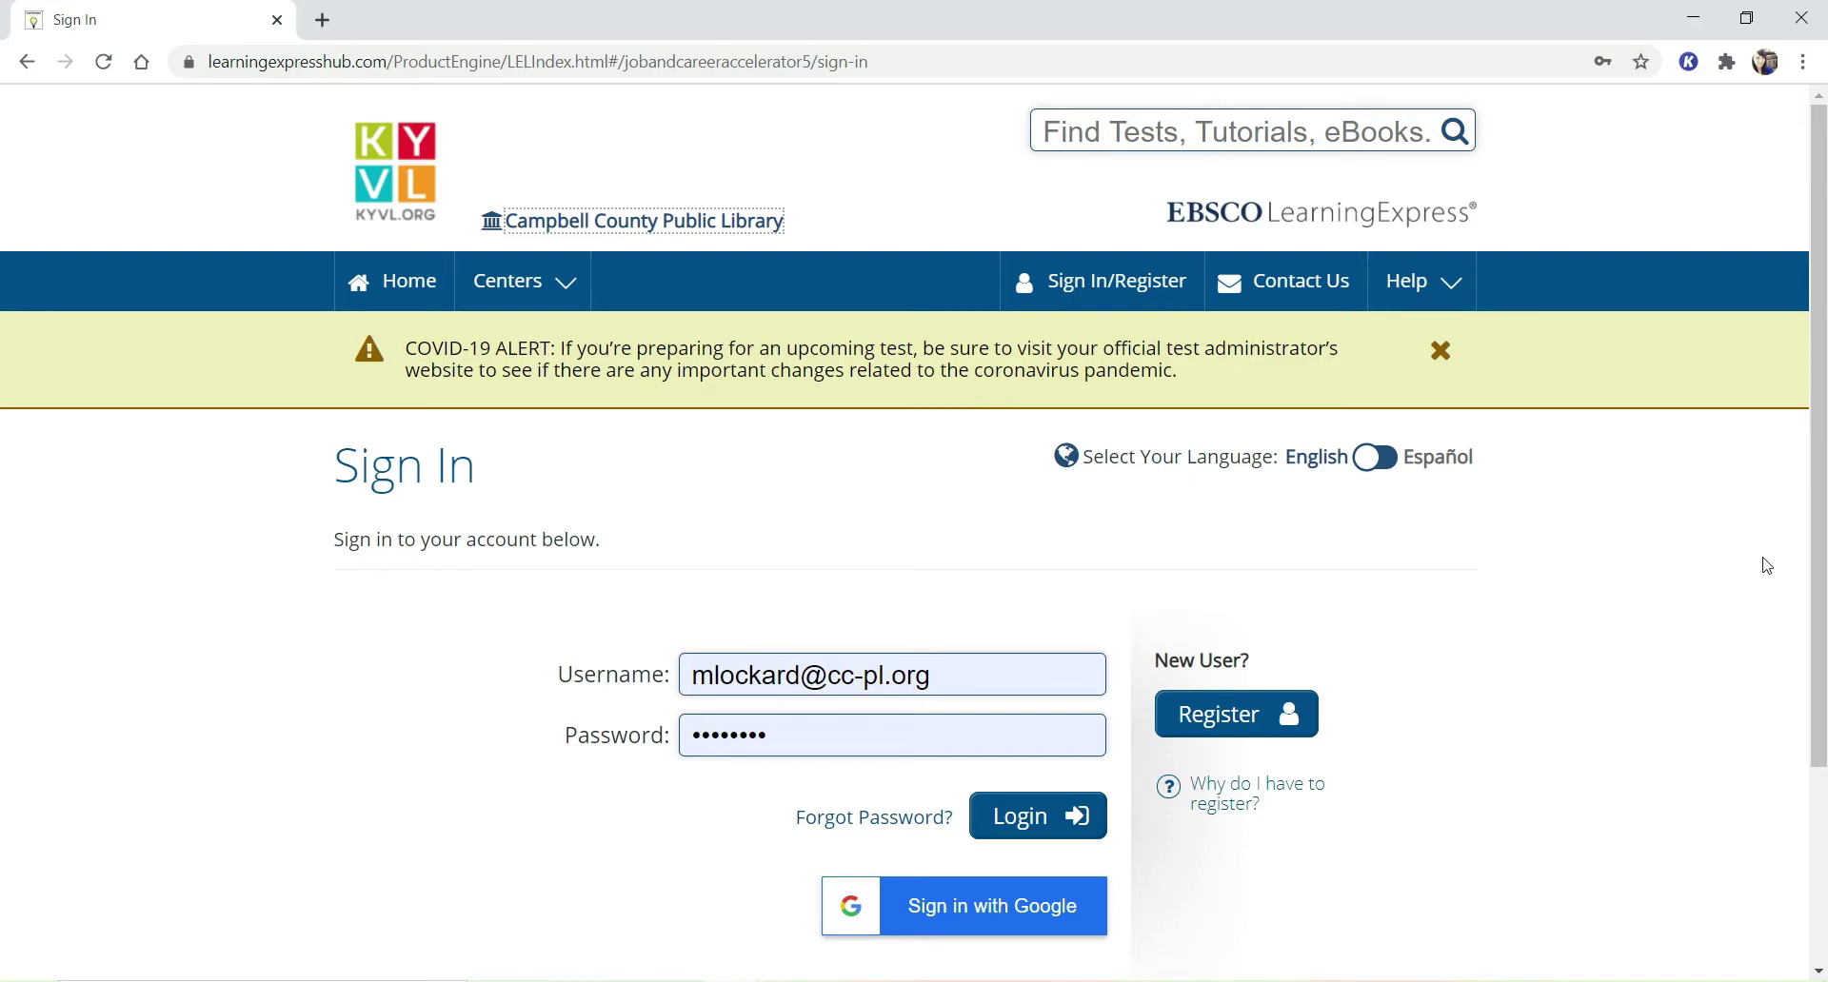
Open the New User Registration form and switch its language to Español and back to English.
{"action": "scroll", "coordinate": [1767, 566], "scroll_direction": "down", "scroll_amount": 1}
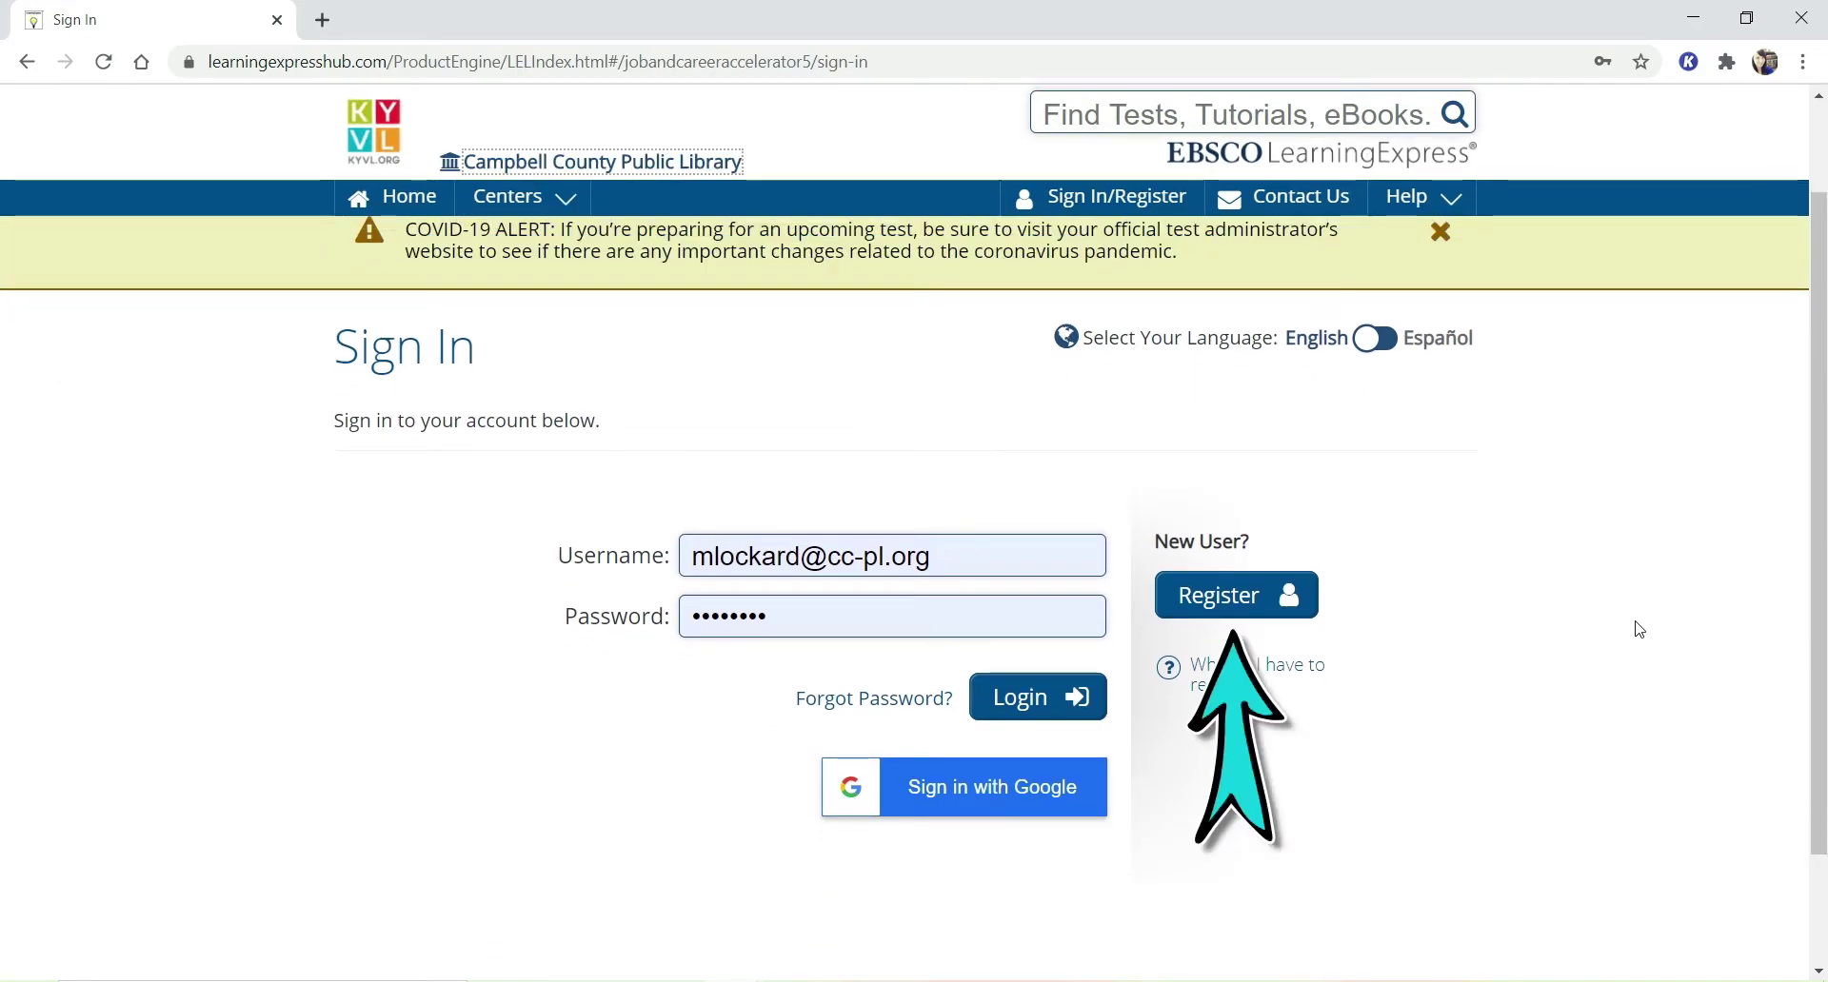
{"action": "left_click", "coordinate": [1218, 599]}
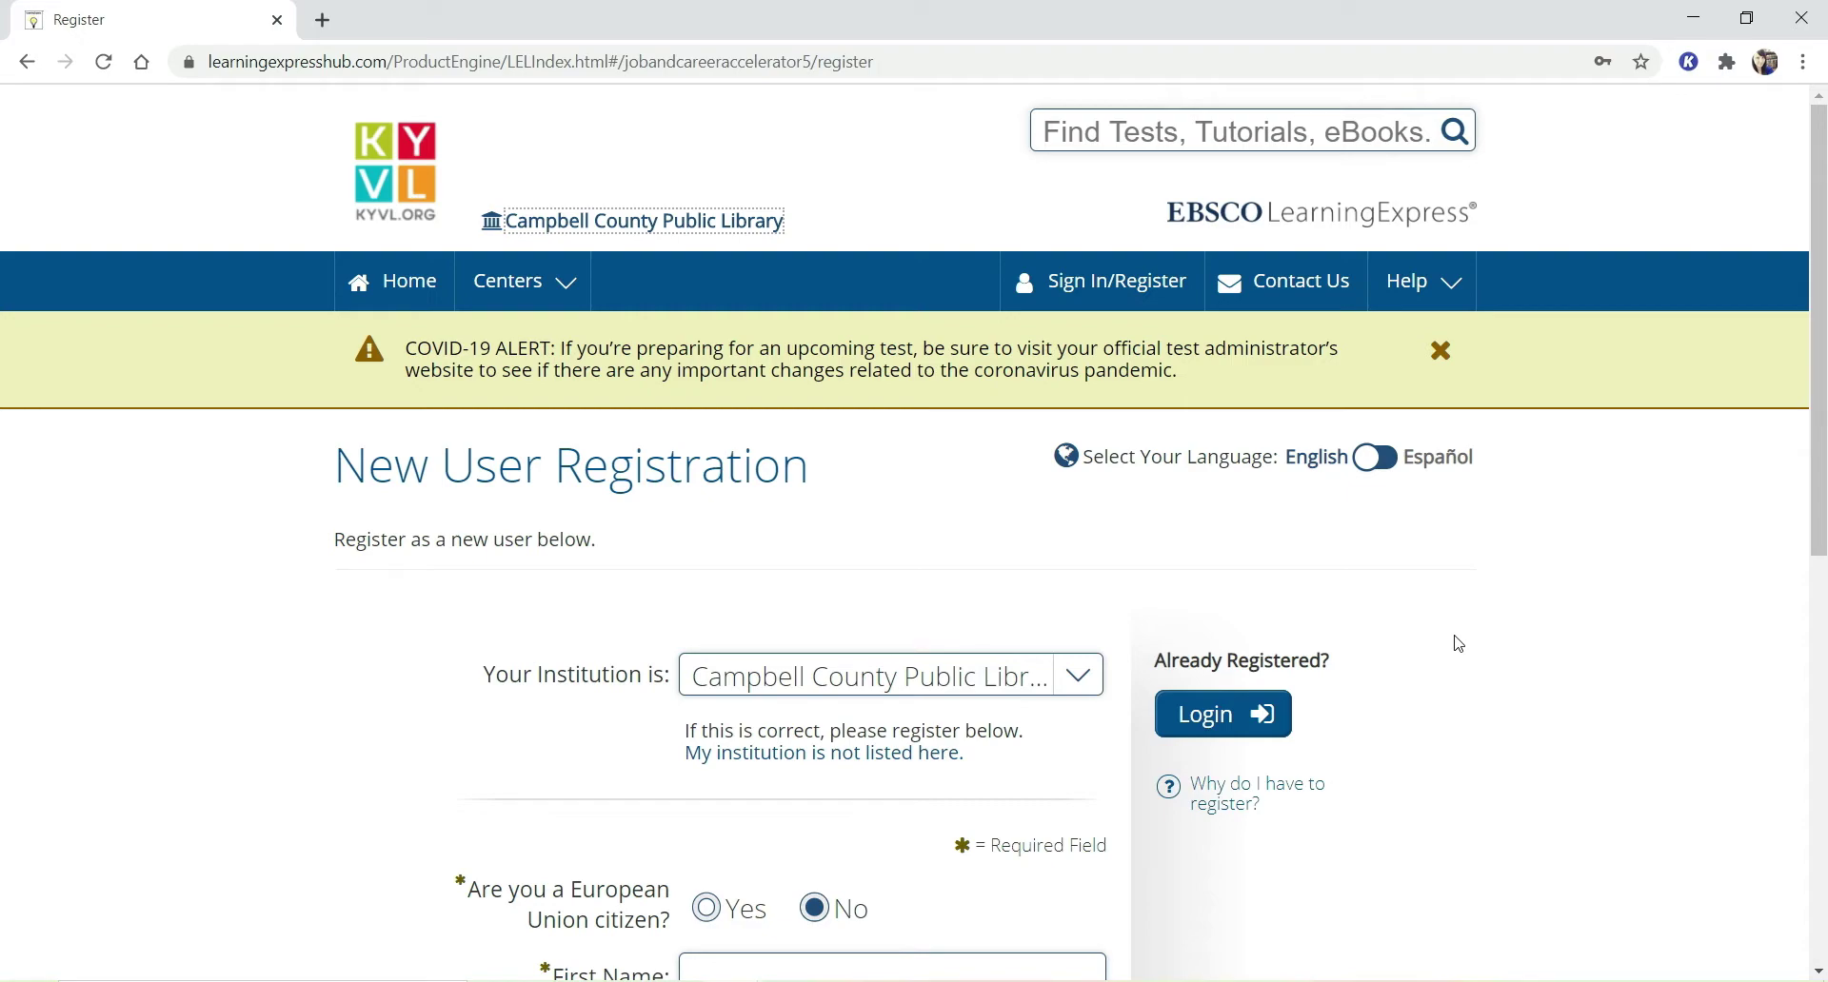
{"action": "left_click", "coordinate": [1374, 462]}
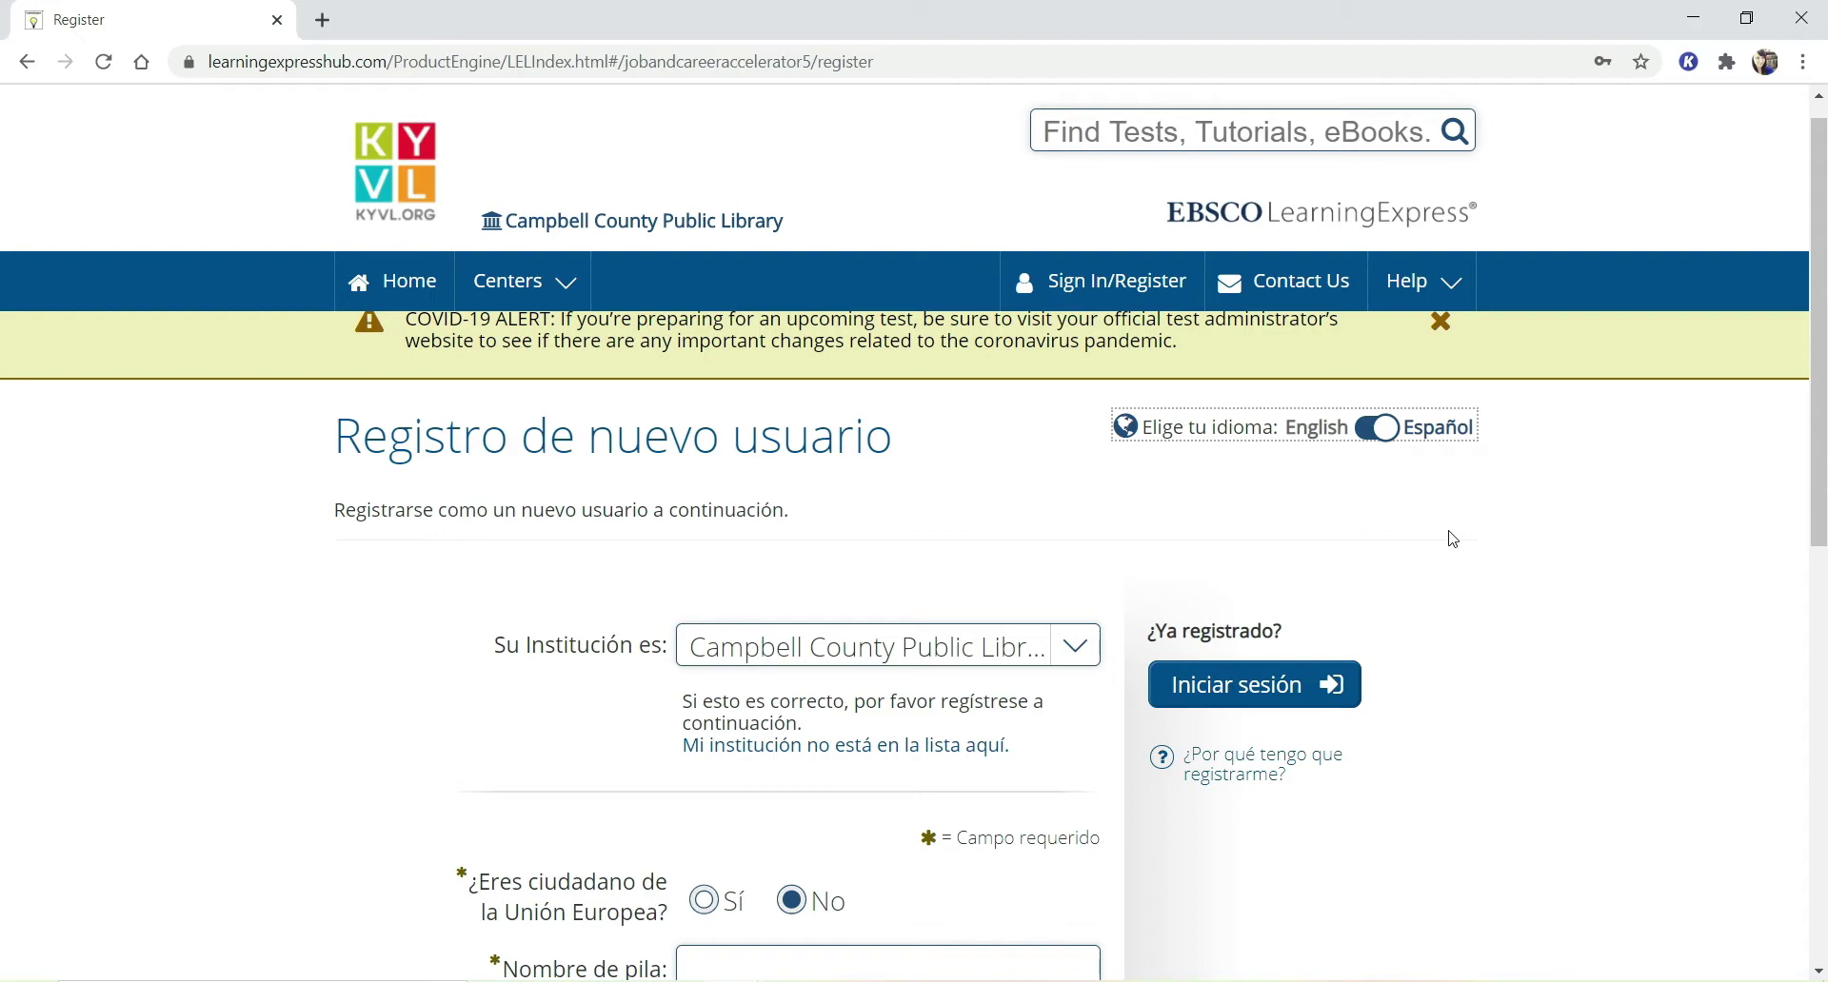
{"action": "left_click", "coordinate": [1380, 430]}
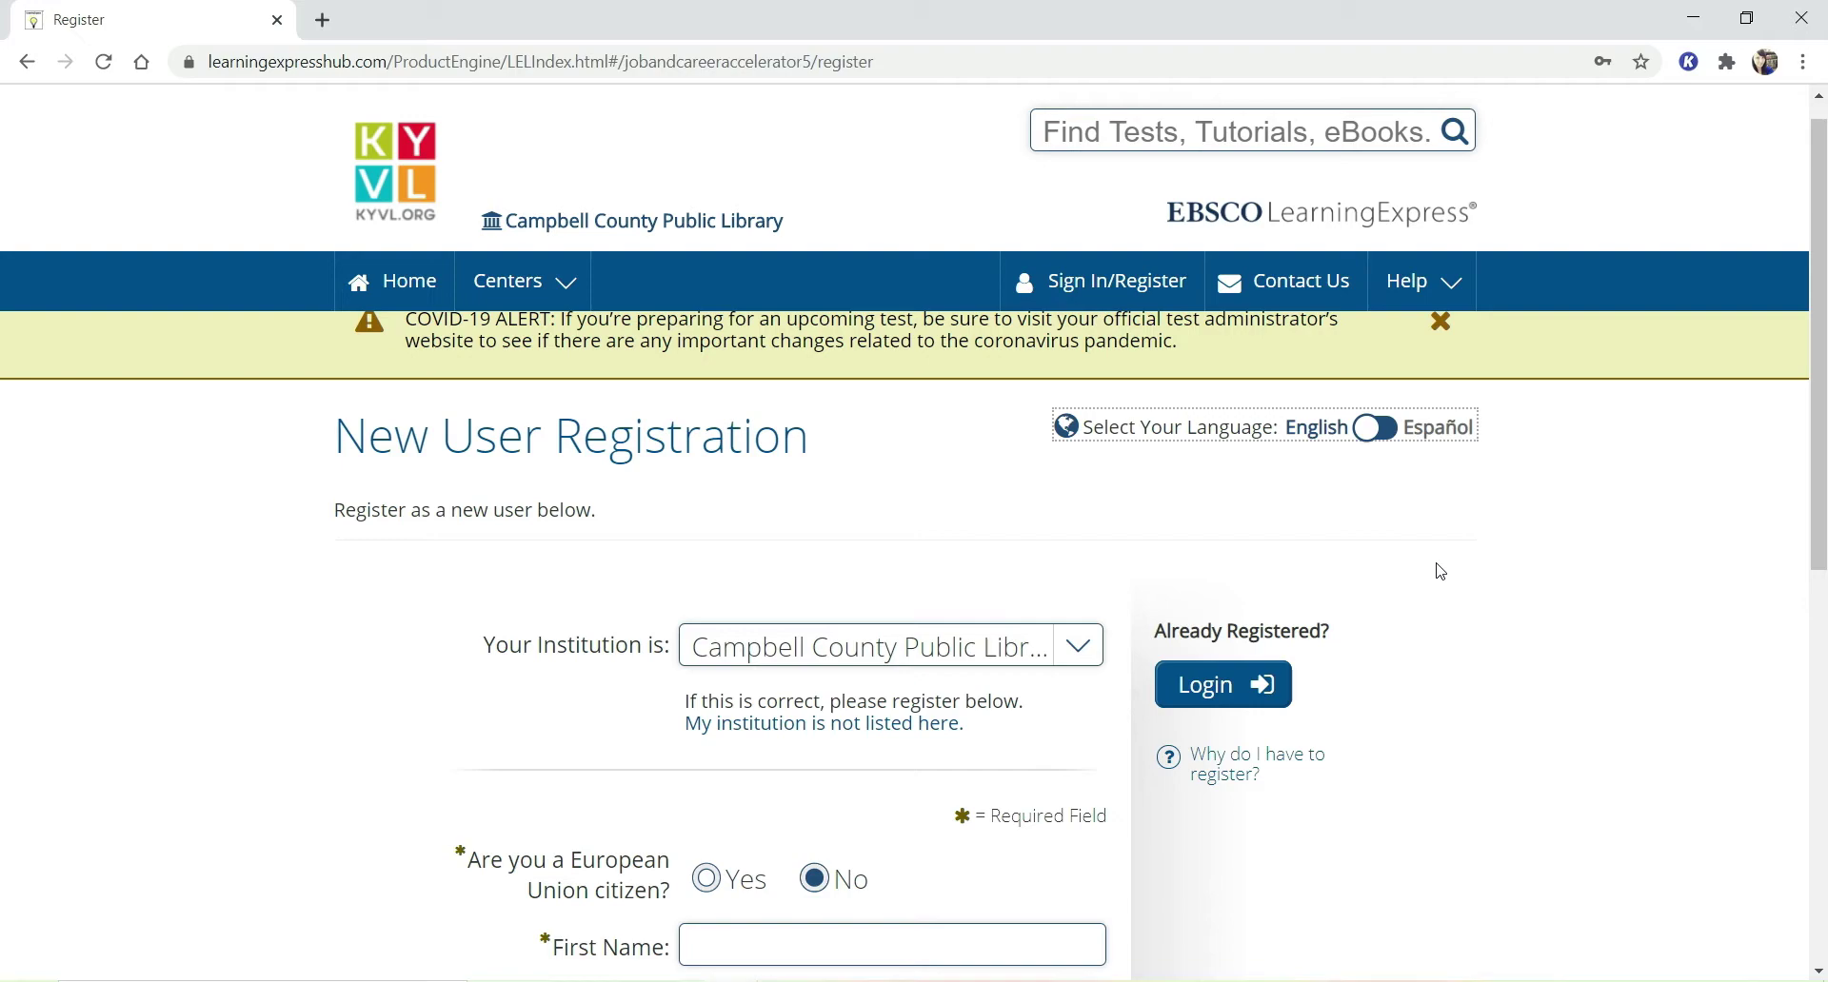
Scroll through the registration form, then return to sign in as an existing user.
{"action": "scroll", "coordinate": [1438, 571], "scroll_direction": "down", "scroll_amount": 4}
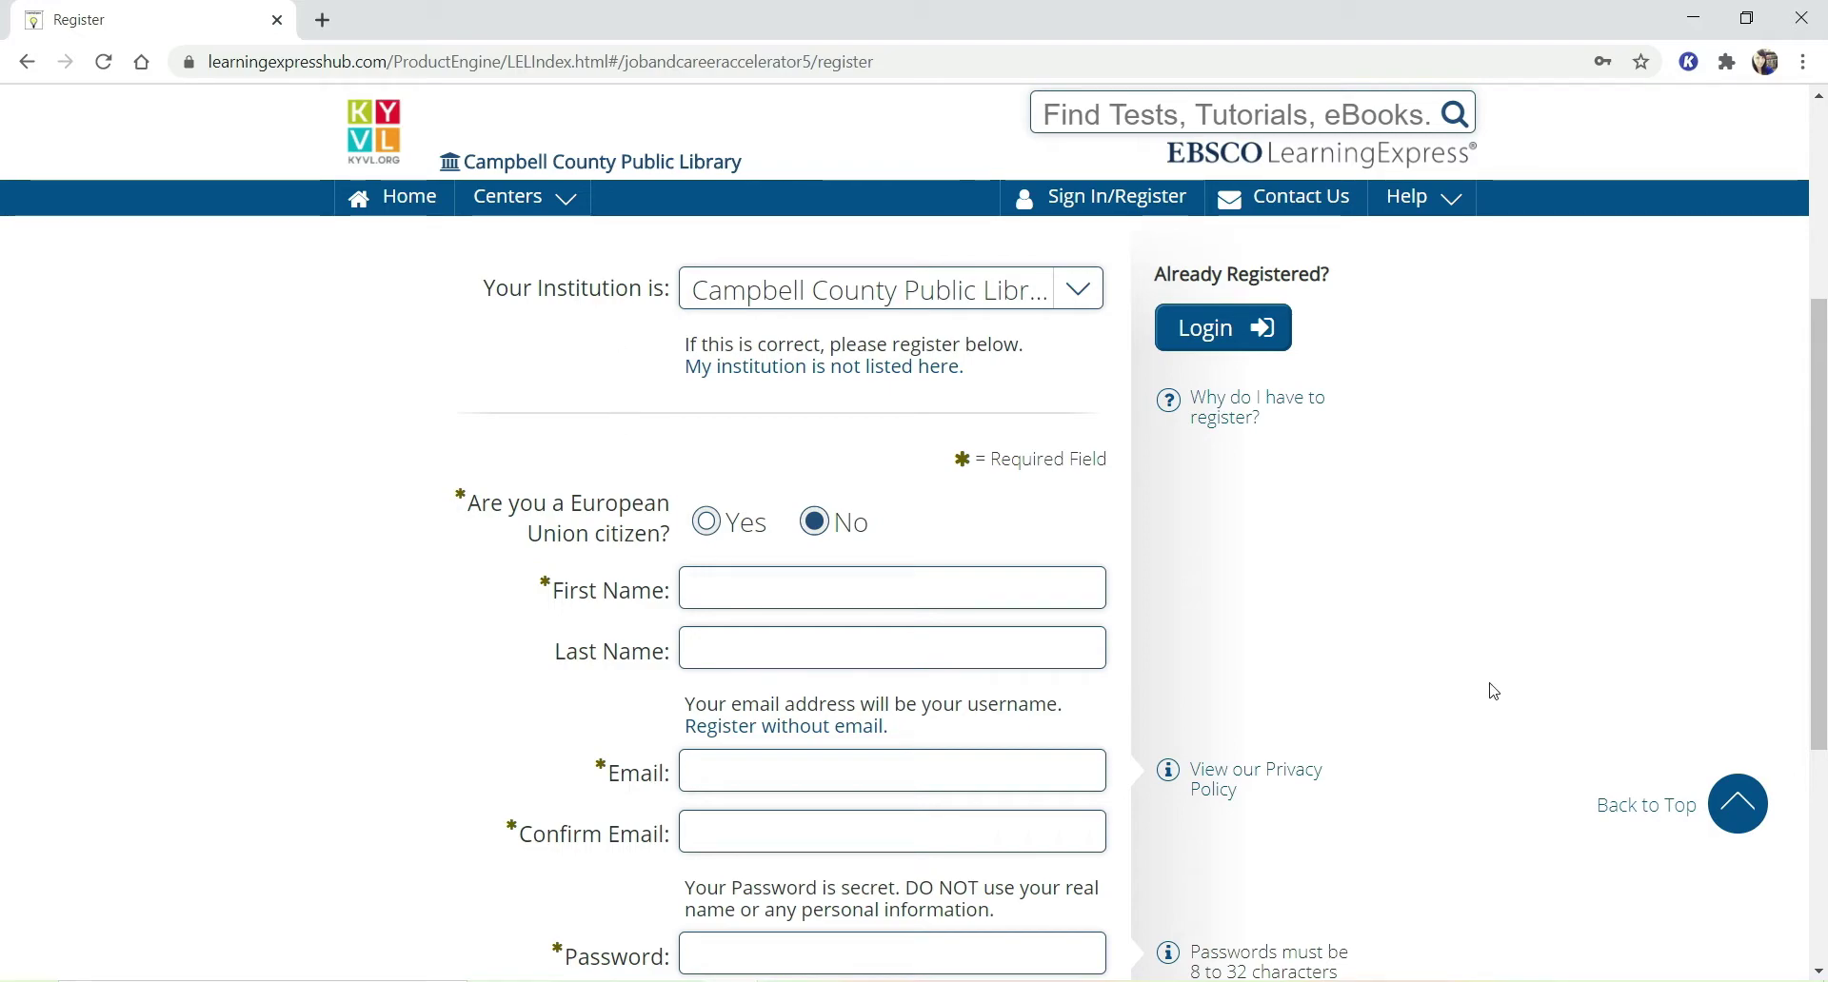
{"action": "scroll", "coordinate": [1494, 692], "scroll_direction": "down", "scroll_amount": 3}
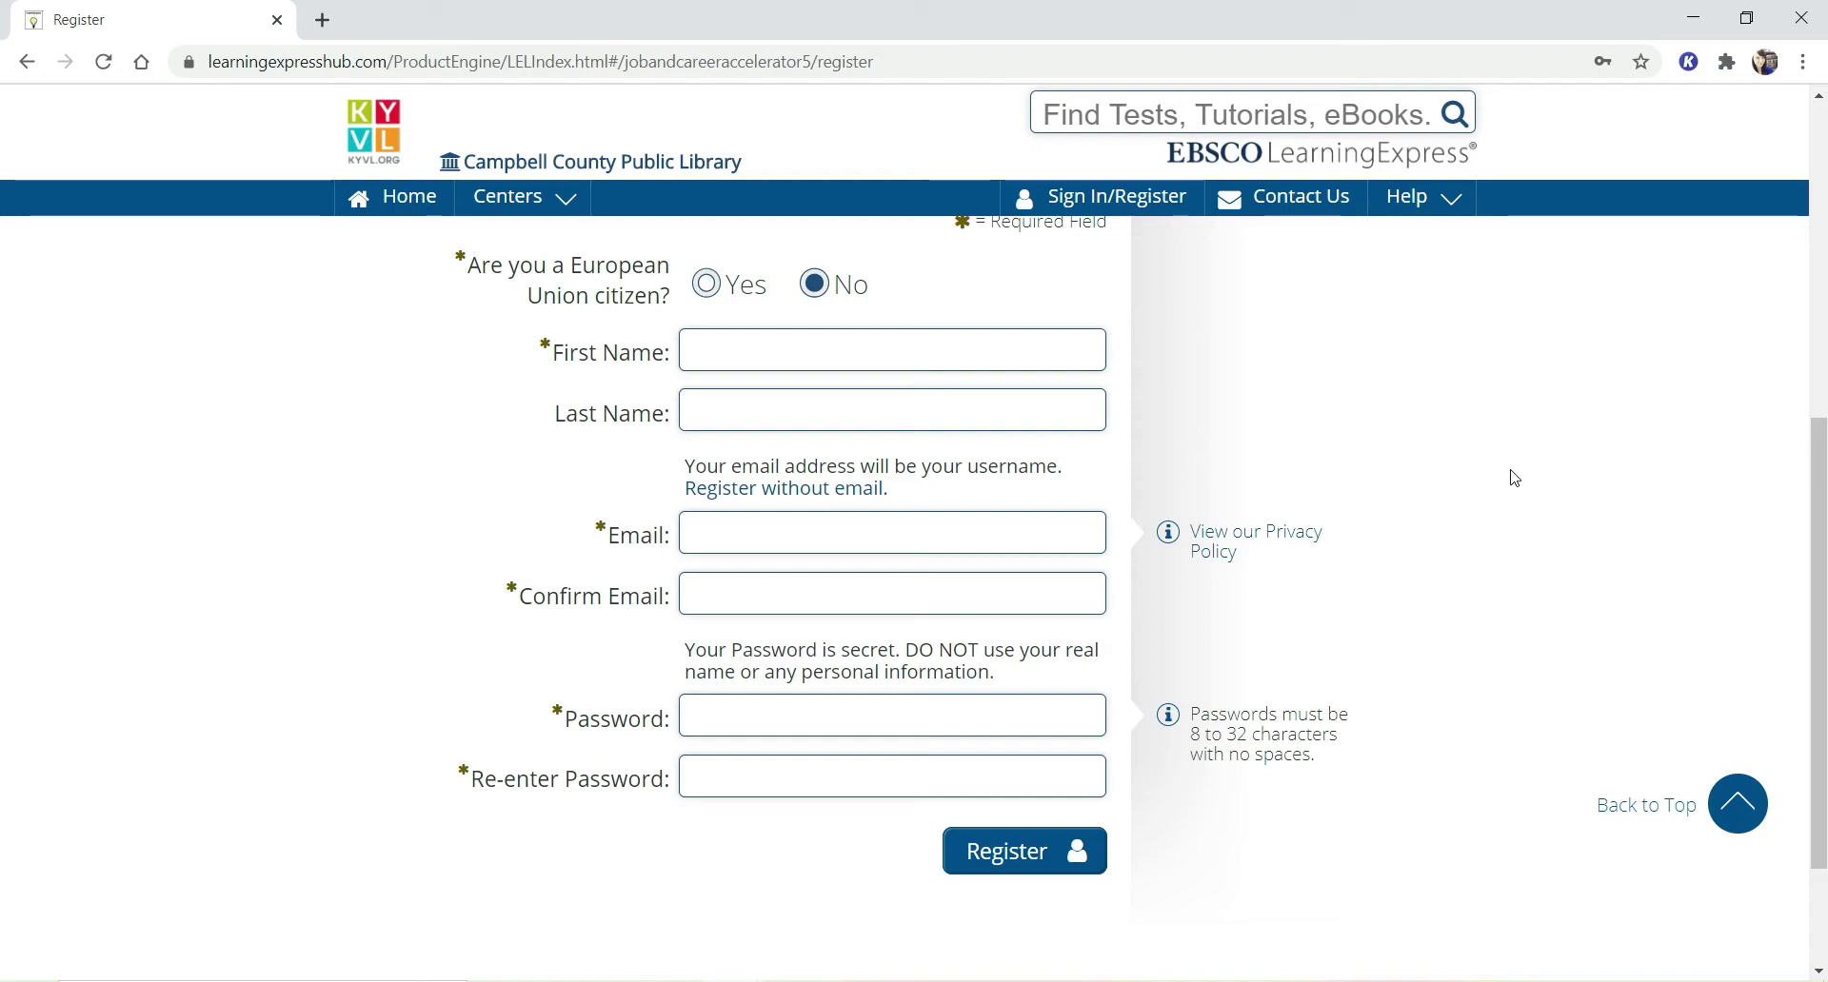
{"action": "scroll", "coordinate": [1514, 478], "scroll_direction": "up", "scroll_amount": 5}
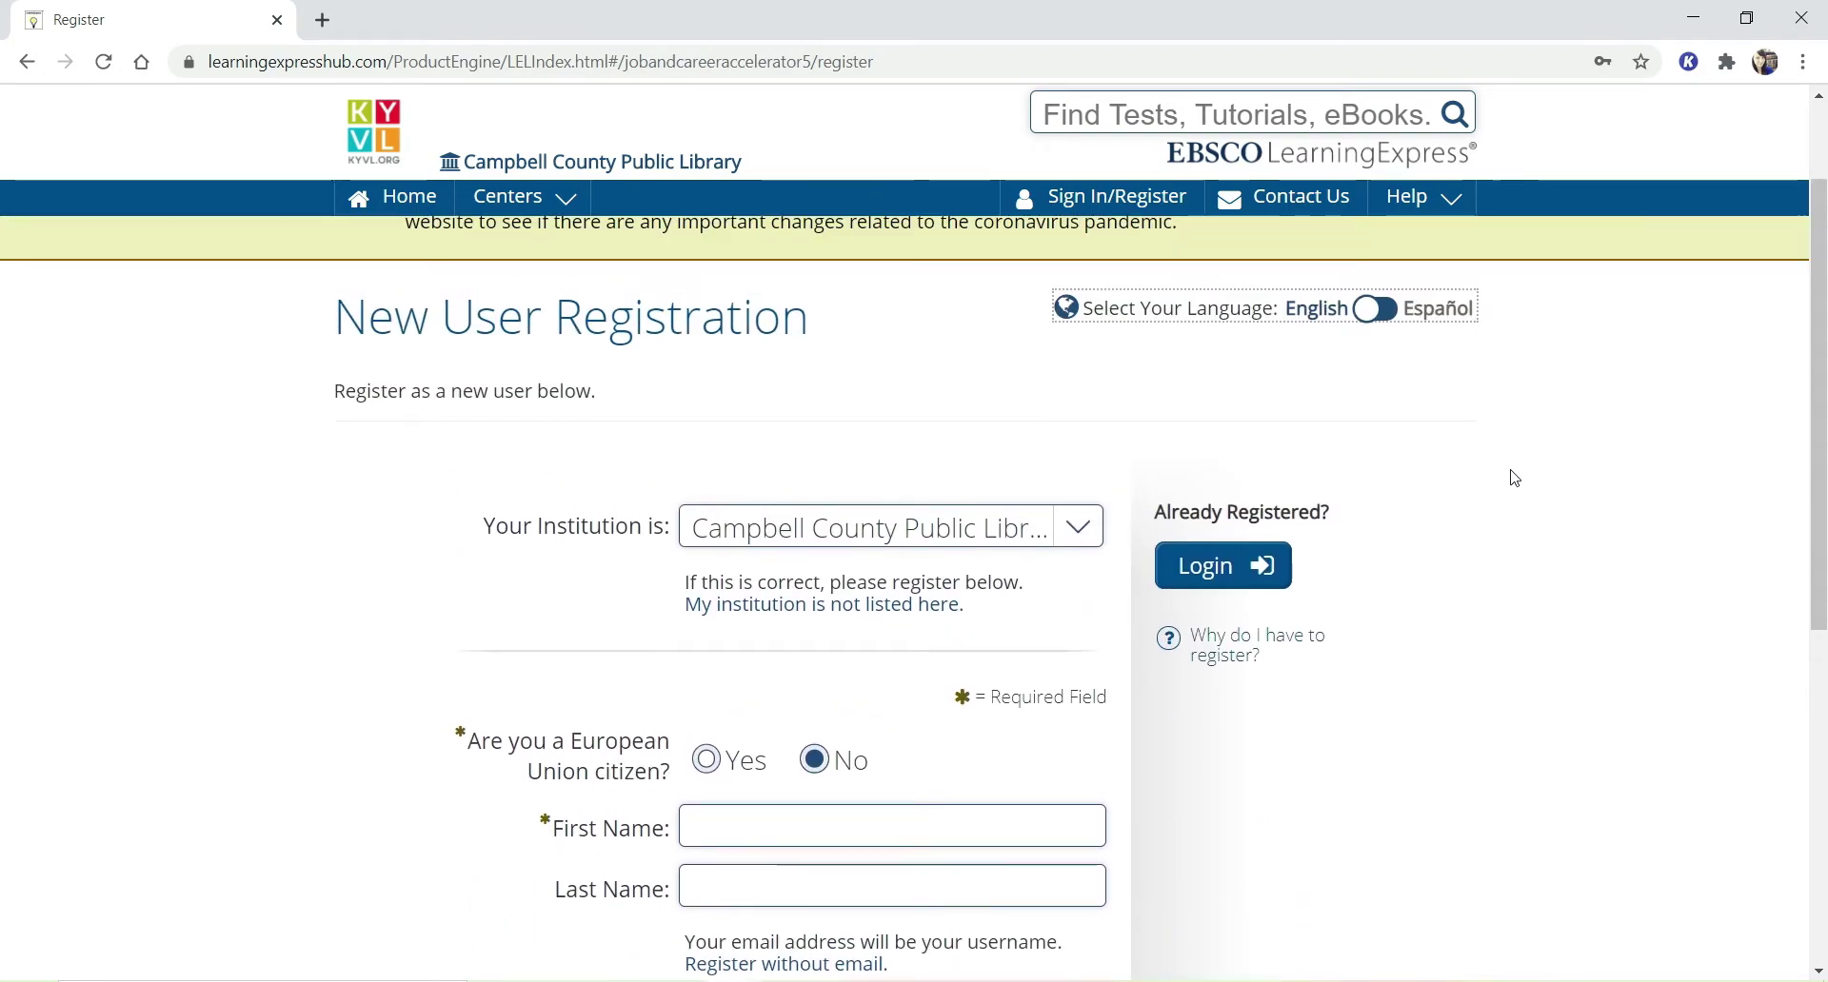
{"action": "left_click", "coordinate": [1266, 571]}
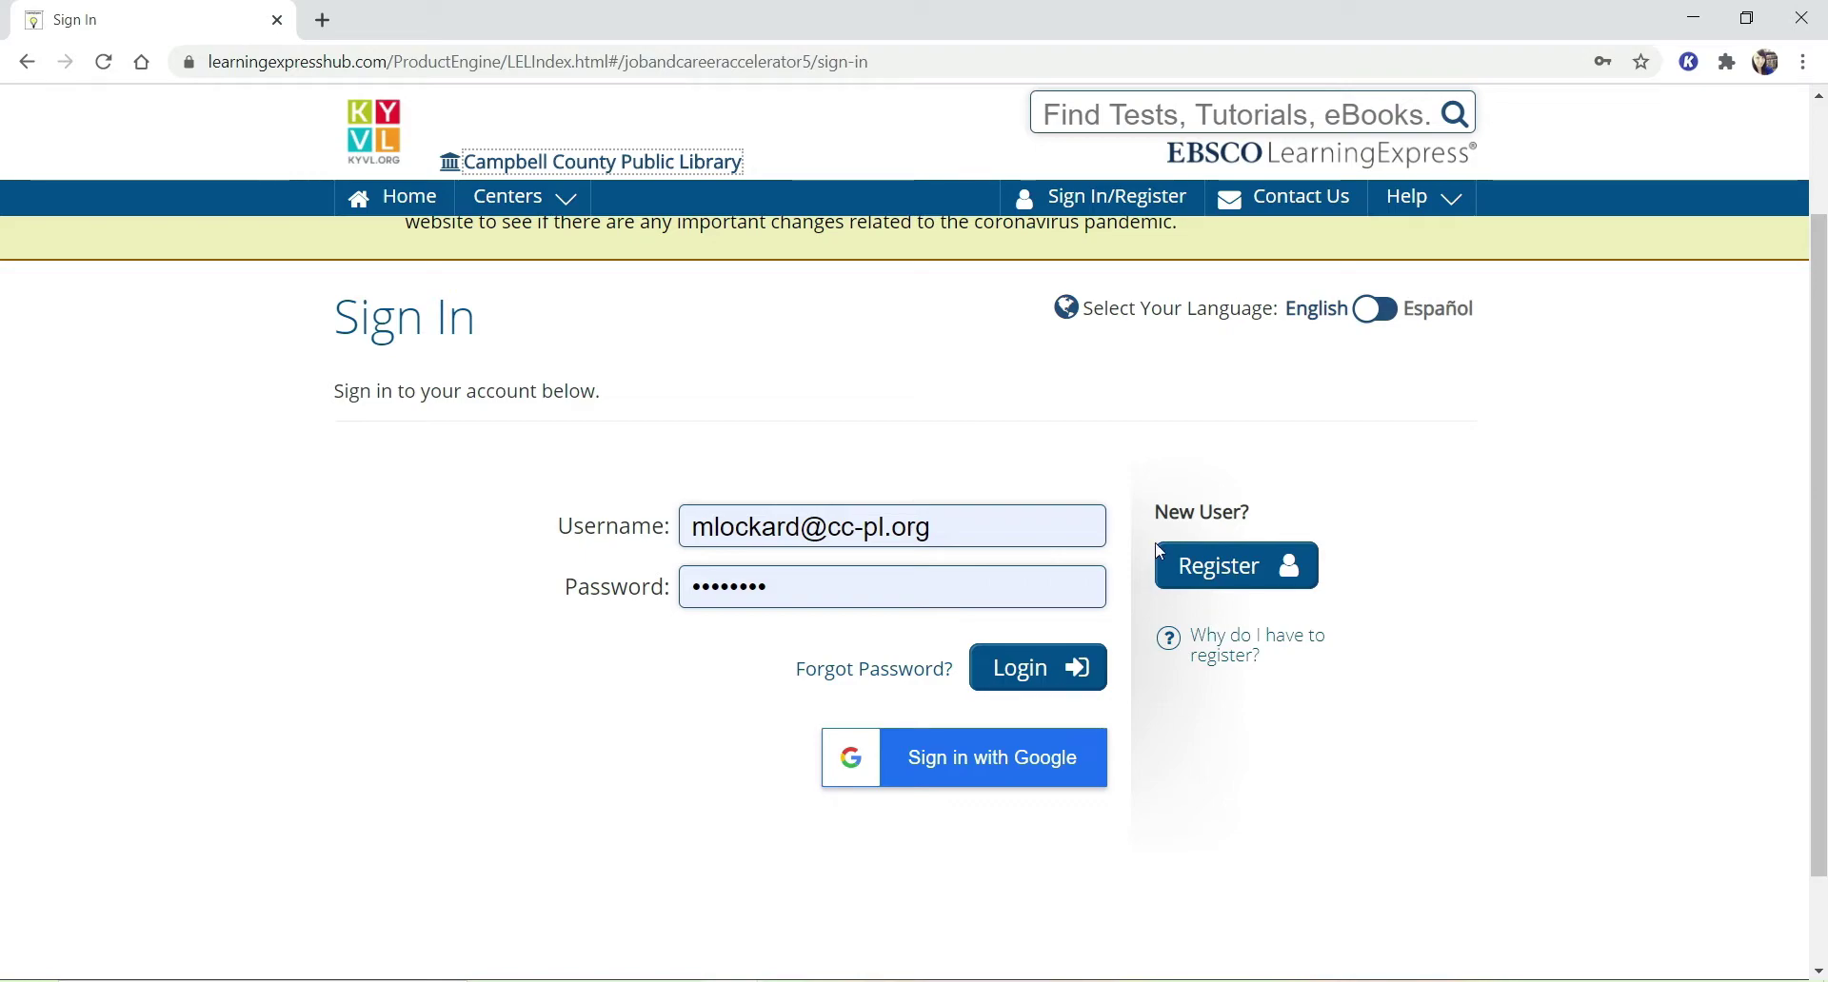
Log in with the saved credentials and scroll through My Center's 3 eBooks and 5 resumes.
{"action": "left_click", "coordinate": [1062, 687]}
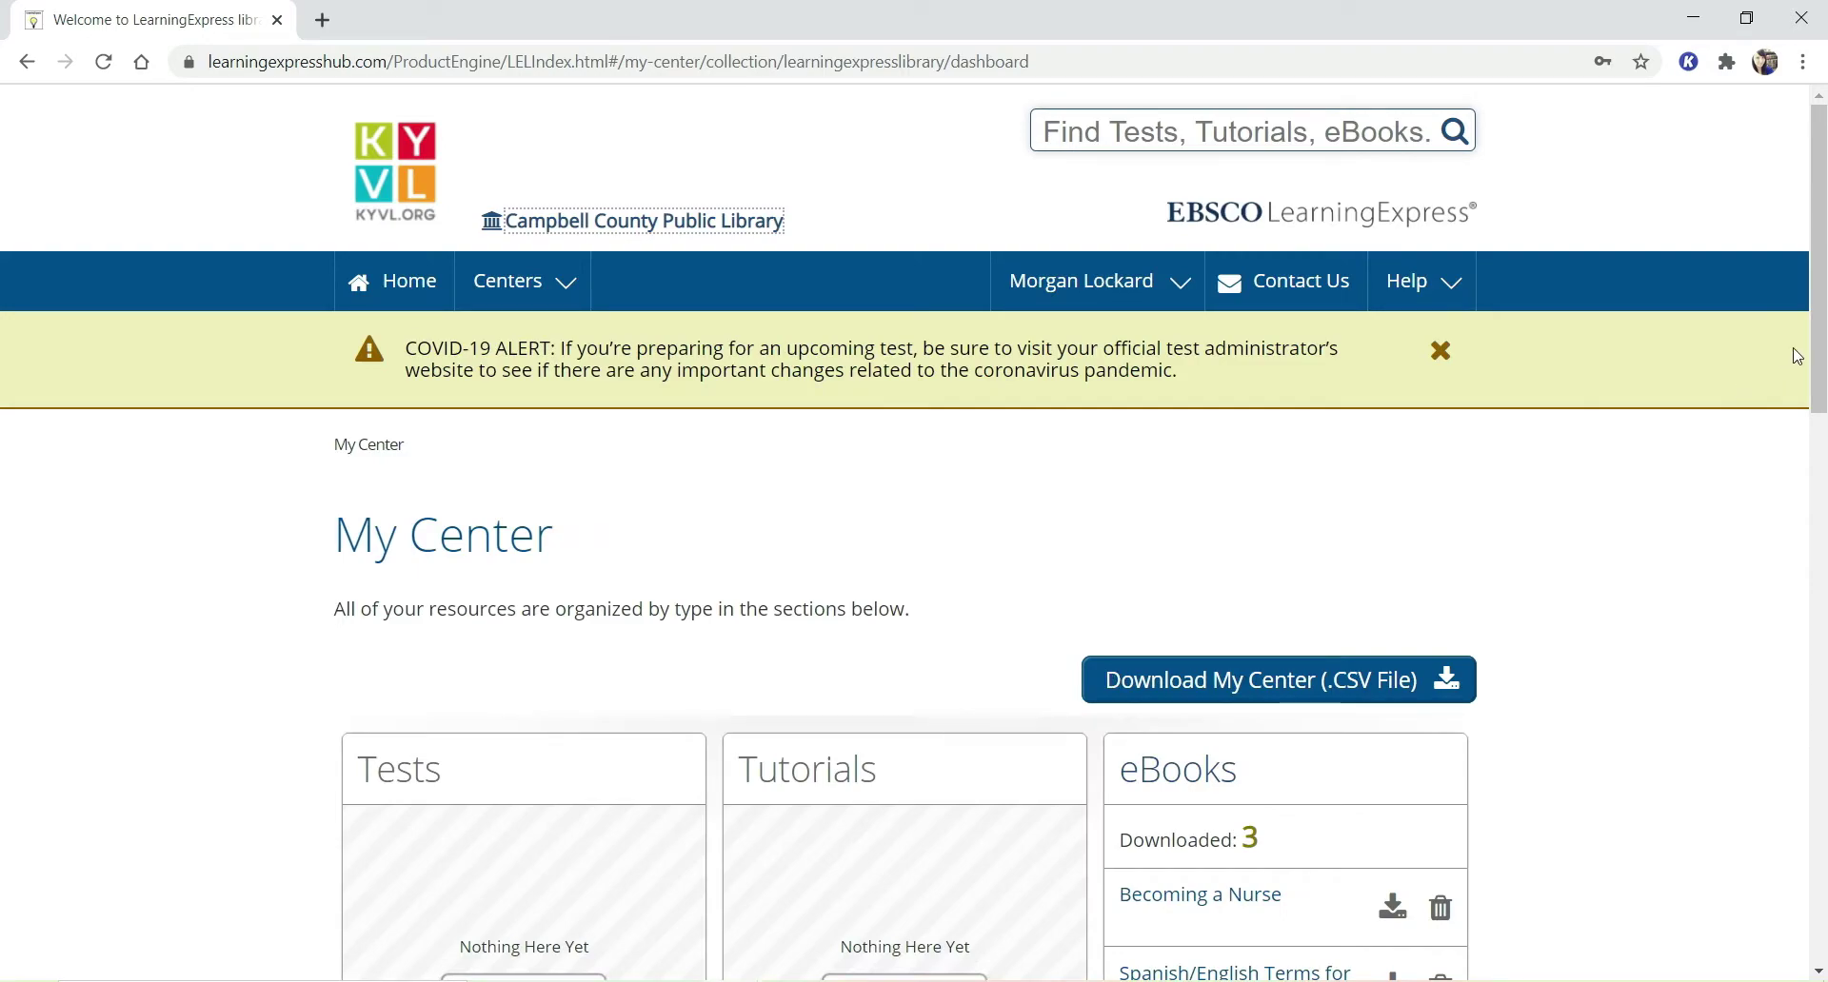
{"action": "left_click_drag", "start_coordinate": [1819, 328], "coordinate": [1811, 403]}
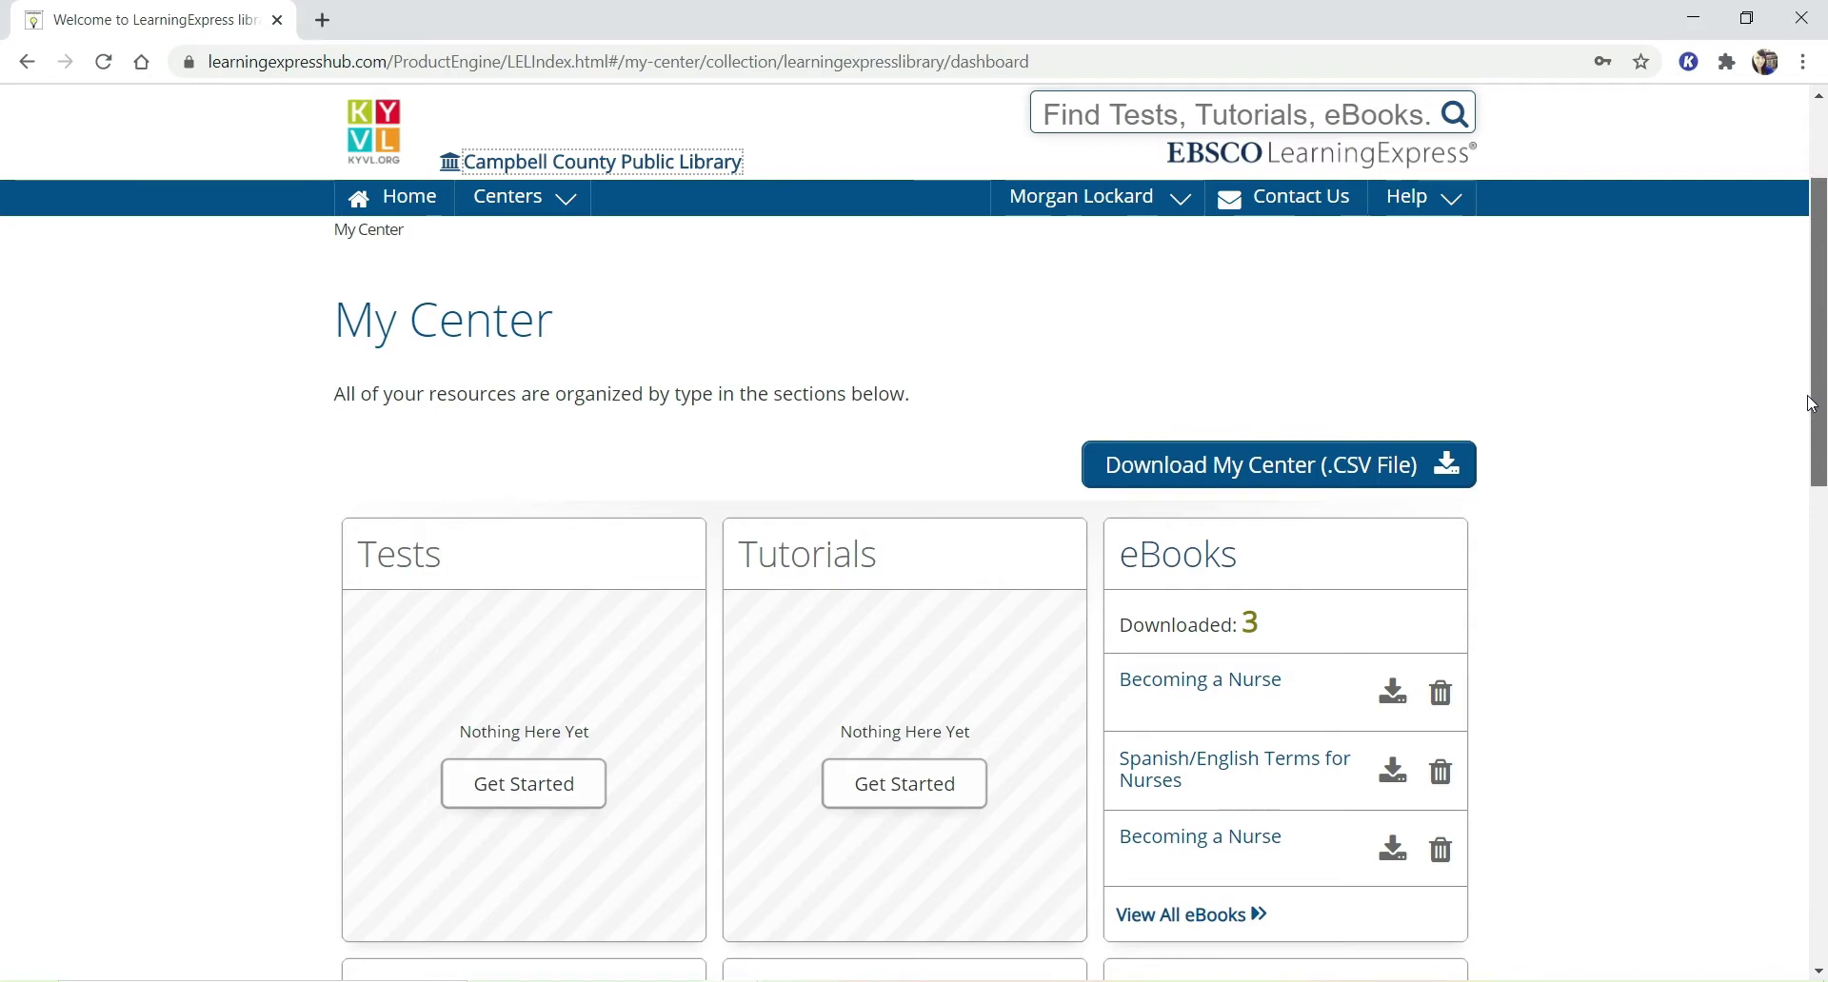
{"action": "left_click_drag", "start_coordinate": [1812, 403], "coordinate": [1813, 745]}
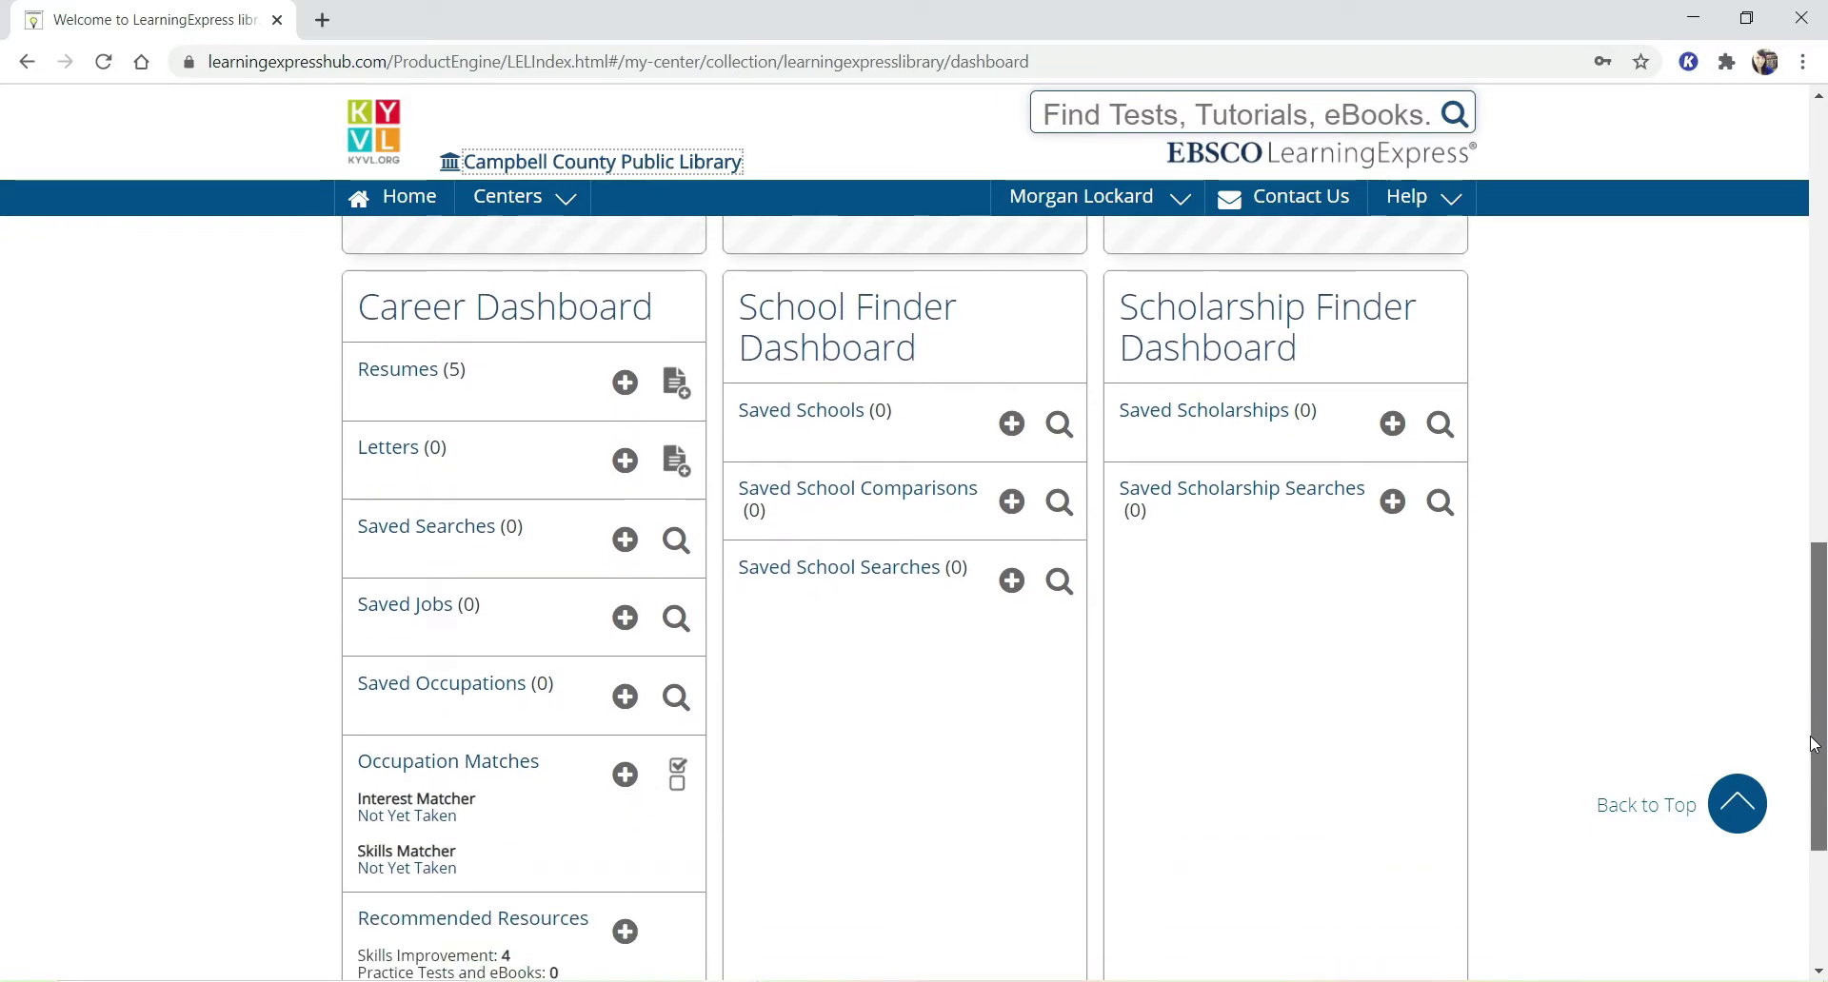
{"action": "left_click_drag", "start_coordinate": [1813, 746], "coordinate": [1815, 308]}
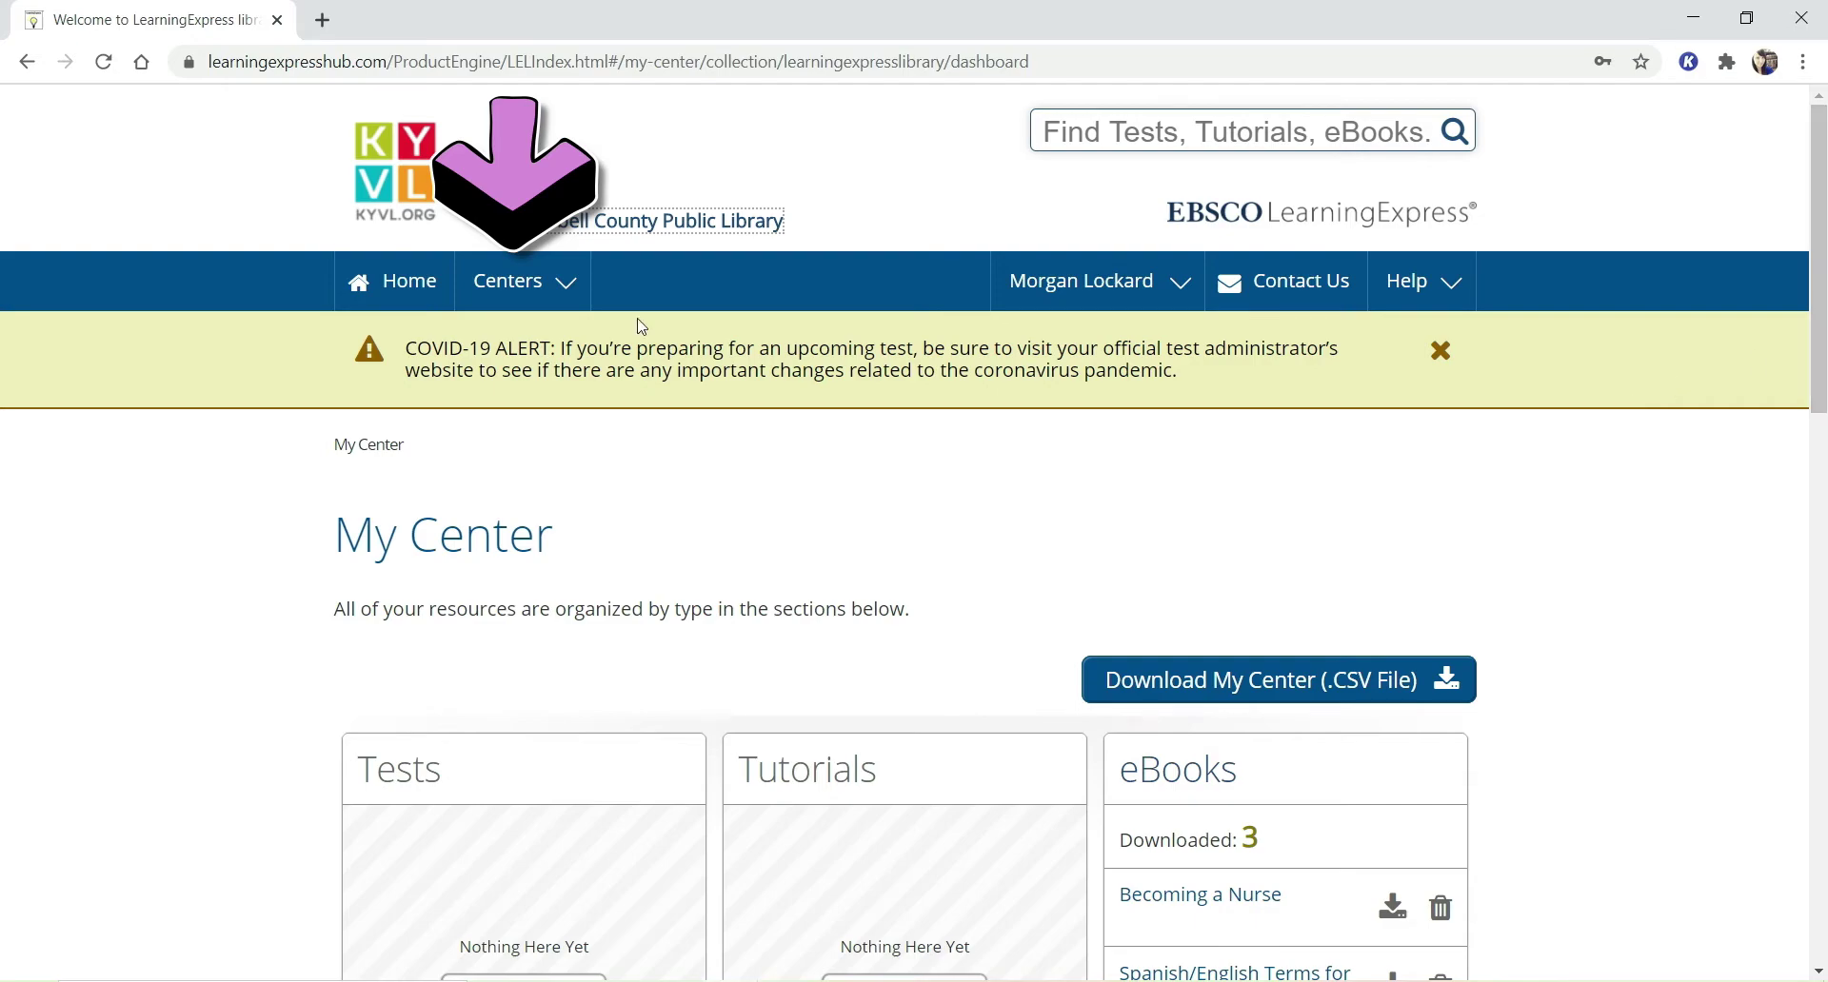
Pick Job & Career Accelerator from the learning centers list and scroll to its sections.
{"action": "left_click", "coordinate": [515, 287]}
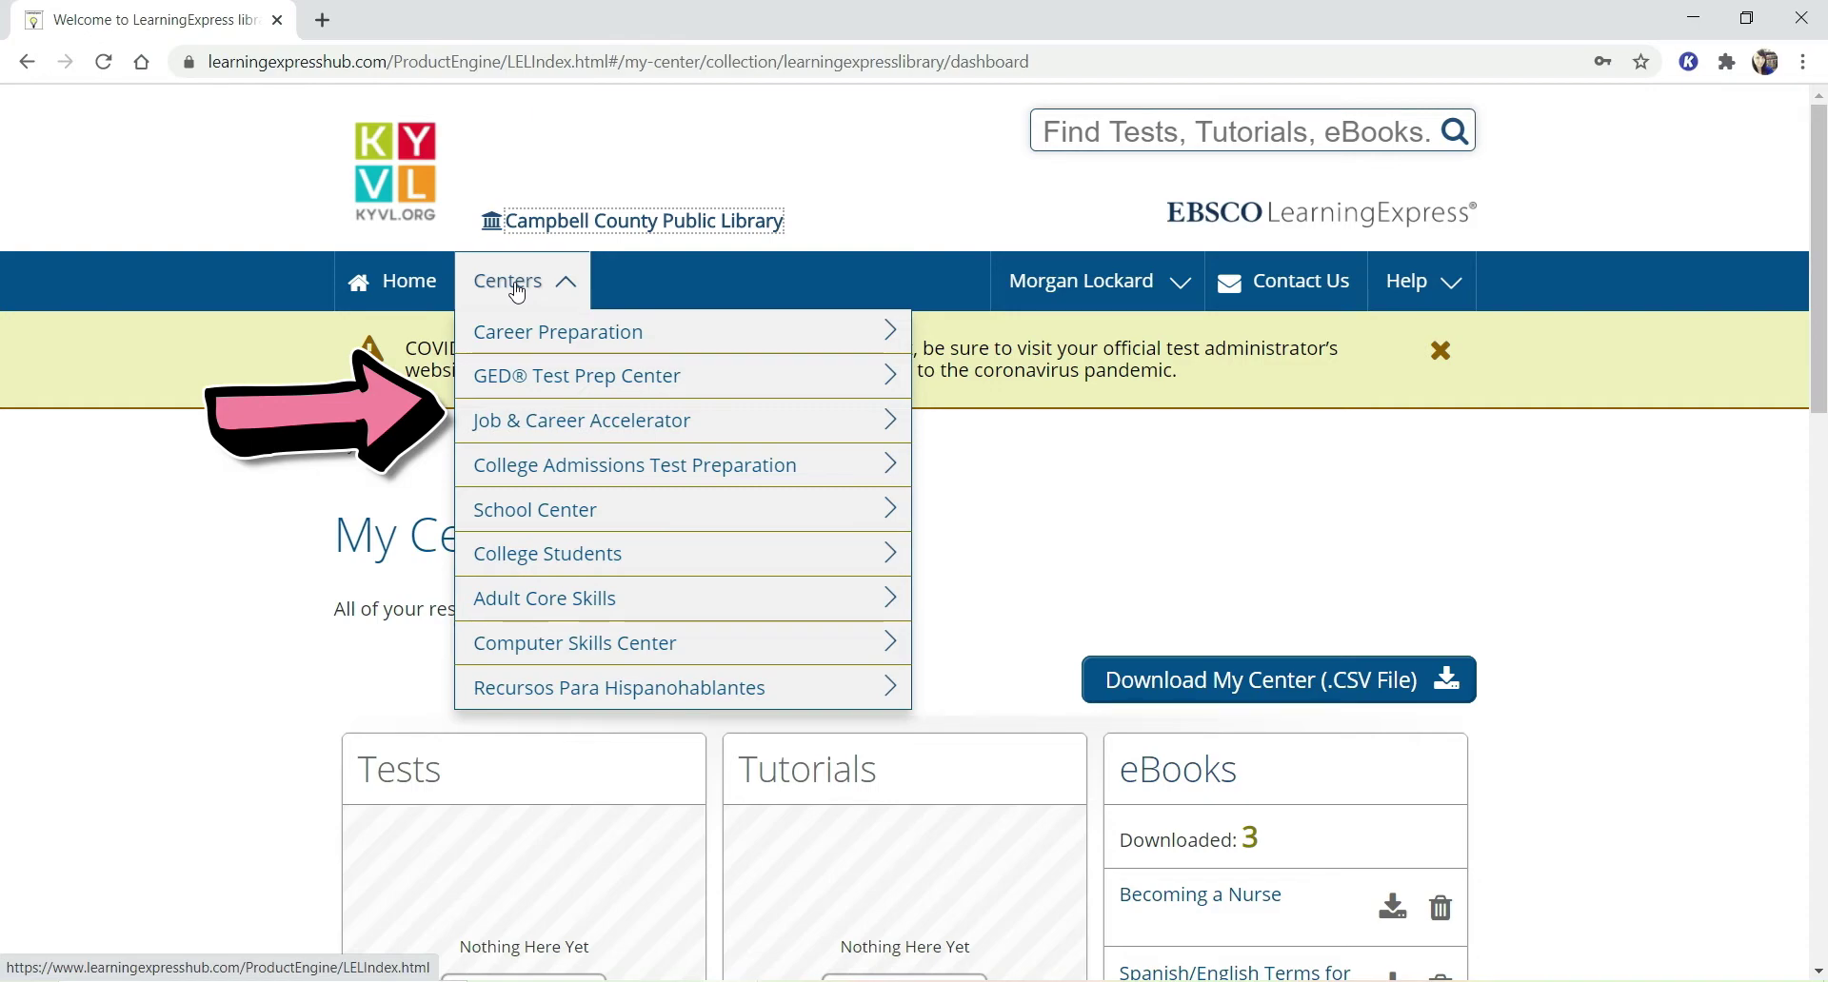
{"action": "mouse_move", "coordinate": [502, 434]}
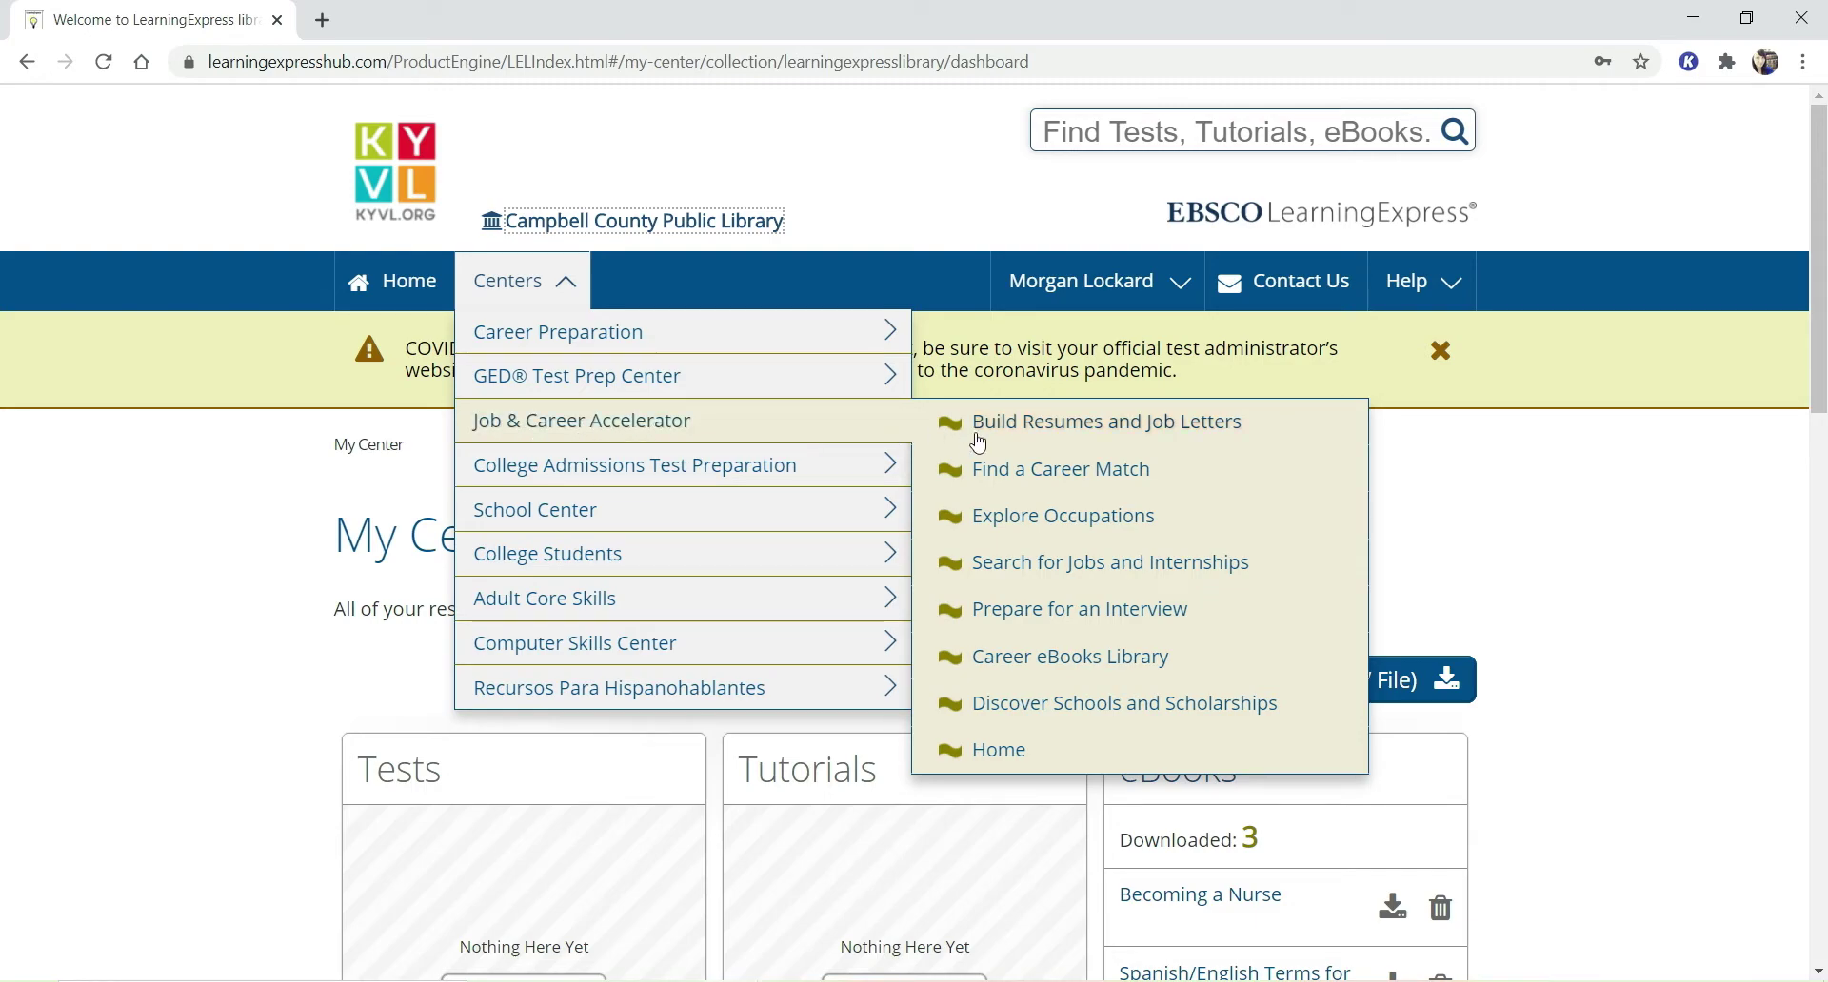
{"action": "left_click", "coordinate": [982, 752]}
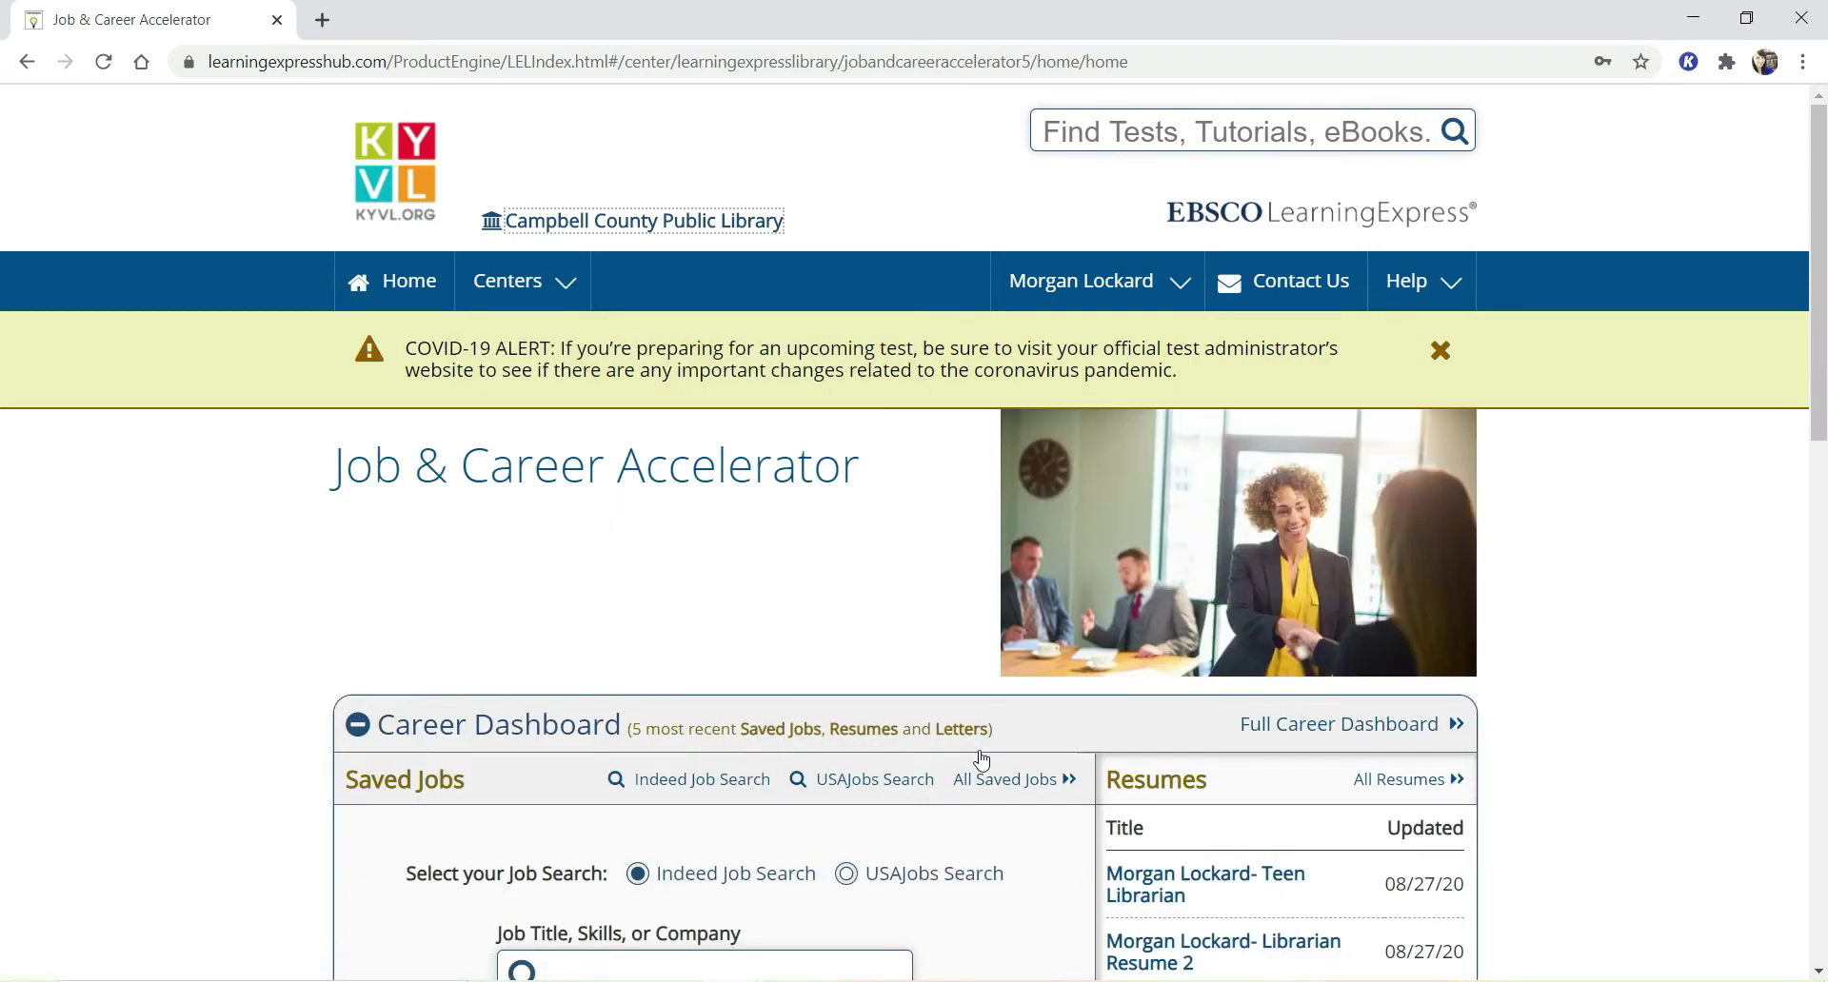
{"action": "scroll", "coordinate": [1820, 466], "scroll_direction": "down", "scroll_amount": 5}
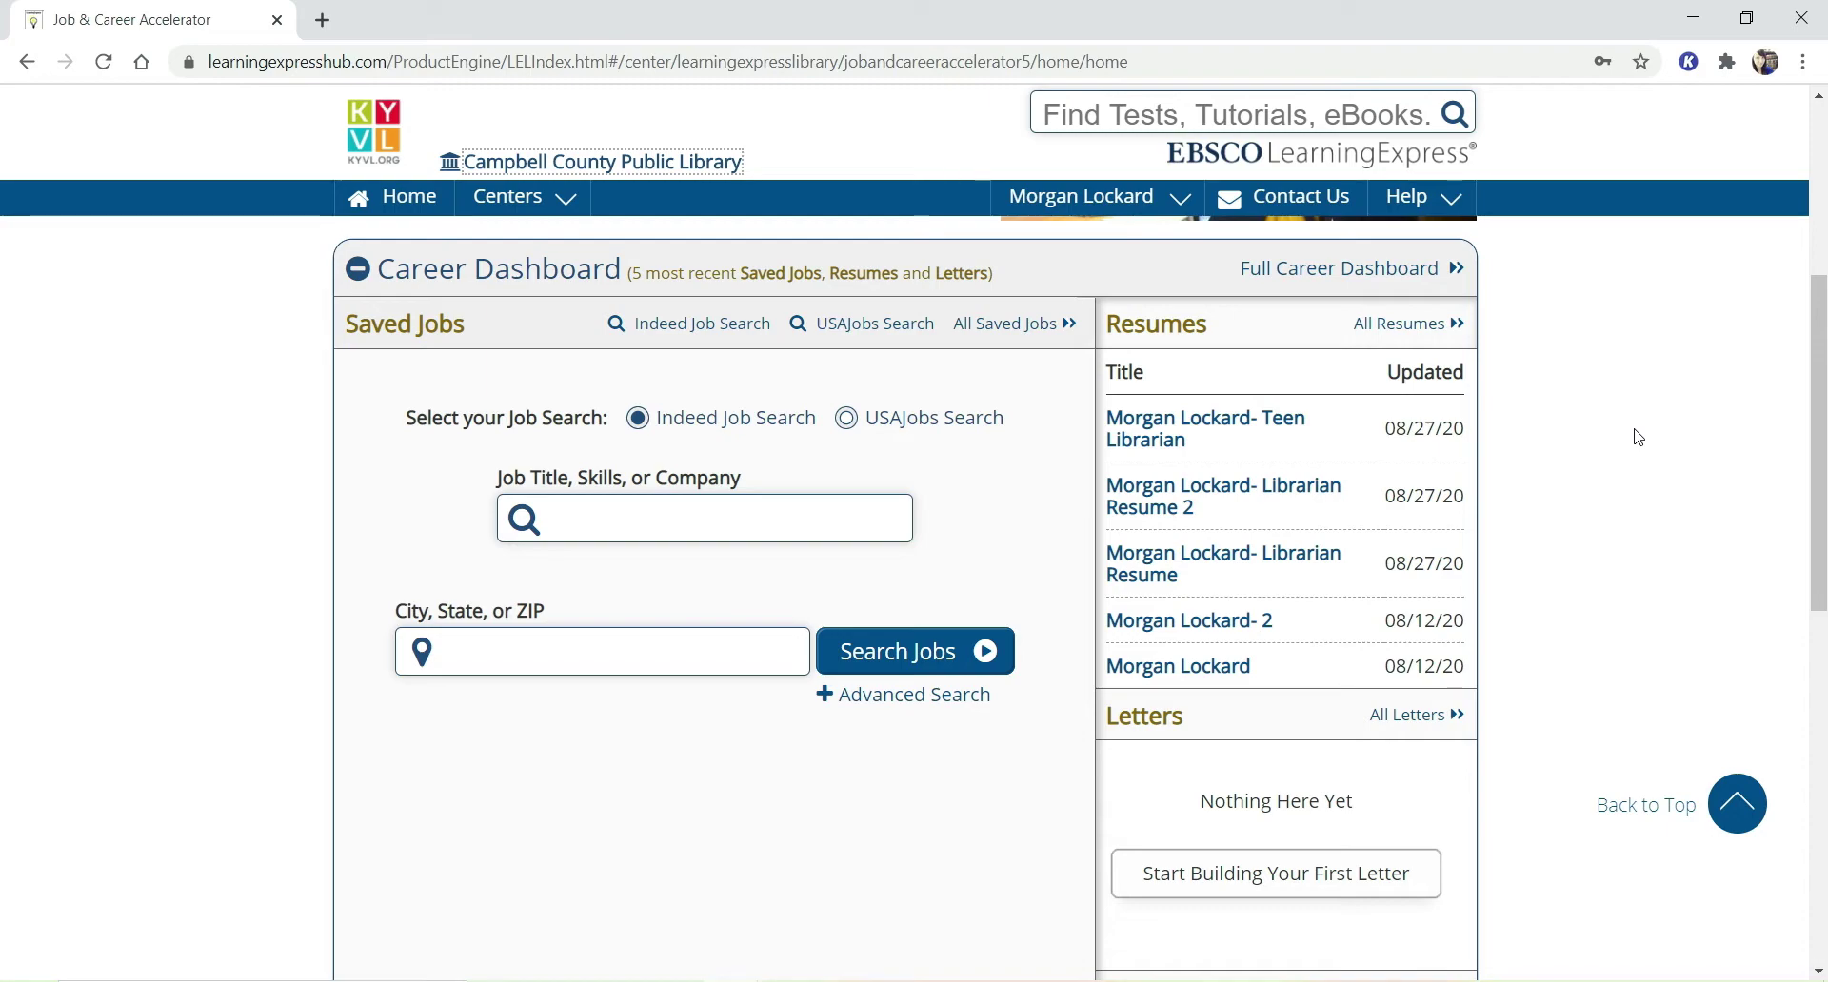
{"action": "scroll", "coordinate": [1638, 437], "scroll_direction": "down", "scroll_amount": 1}
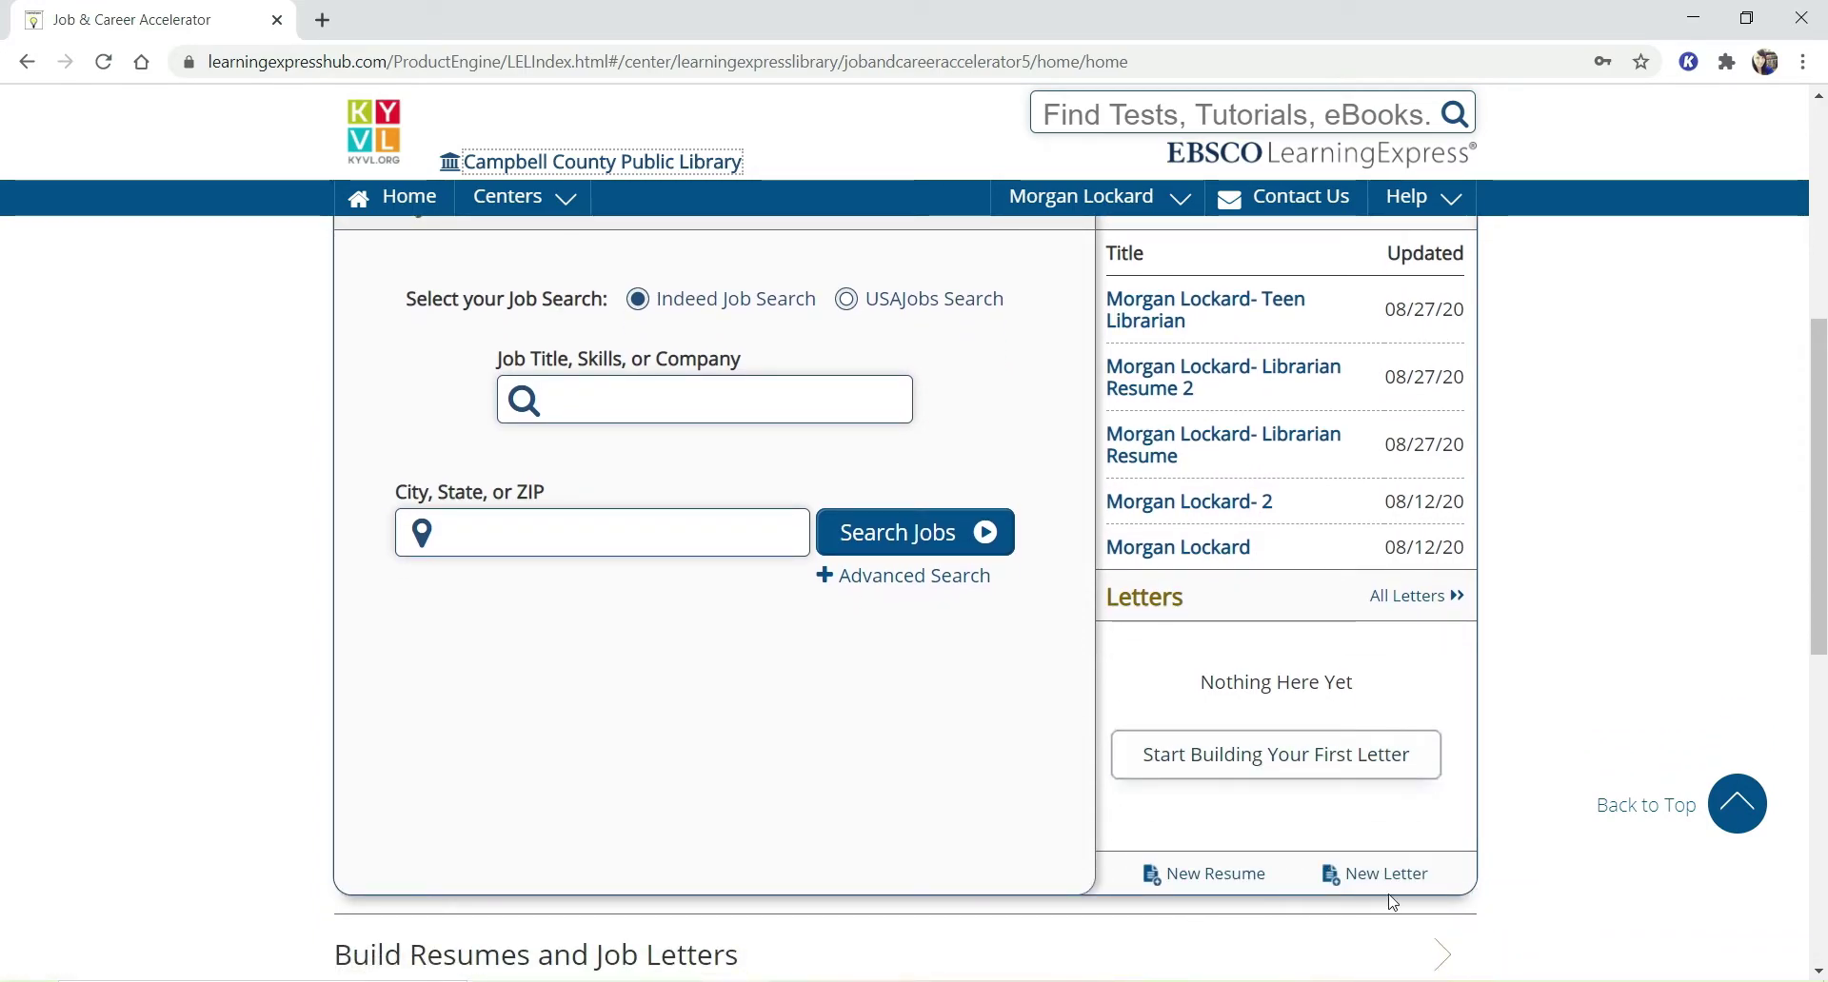
{"action": "left_click_drag", "start_coordinate": [1820, 590], "coordinate": [1820, 752]}
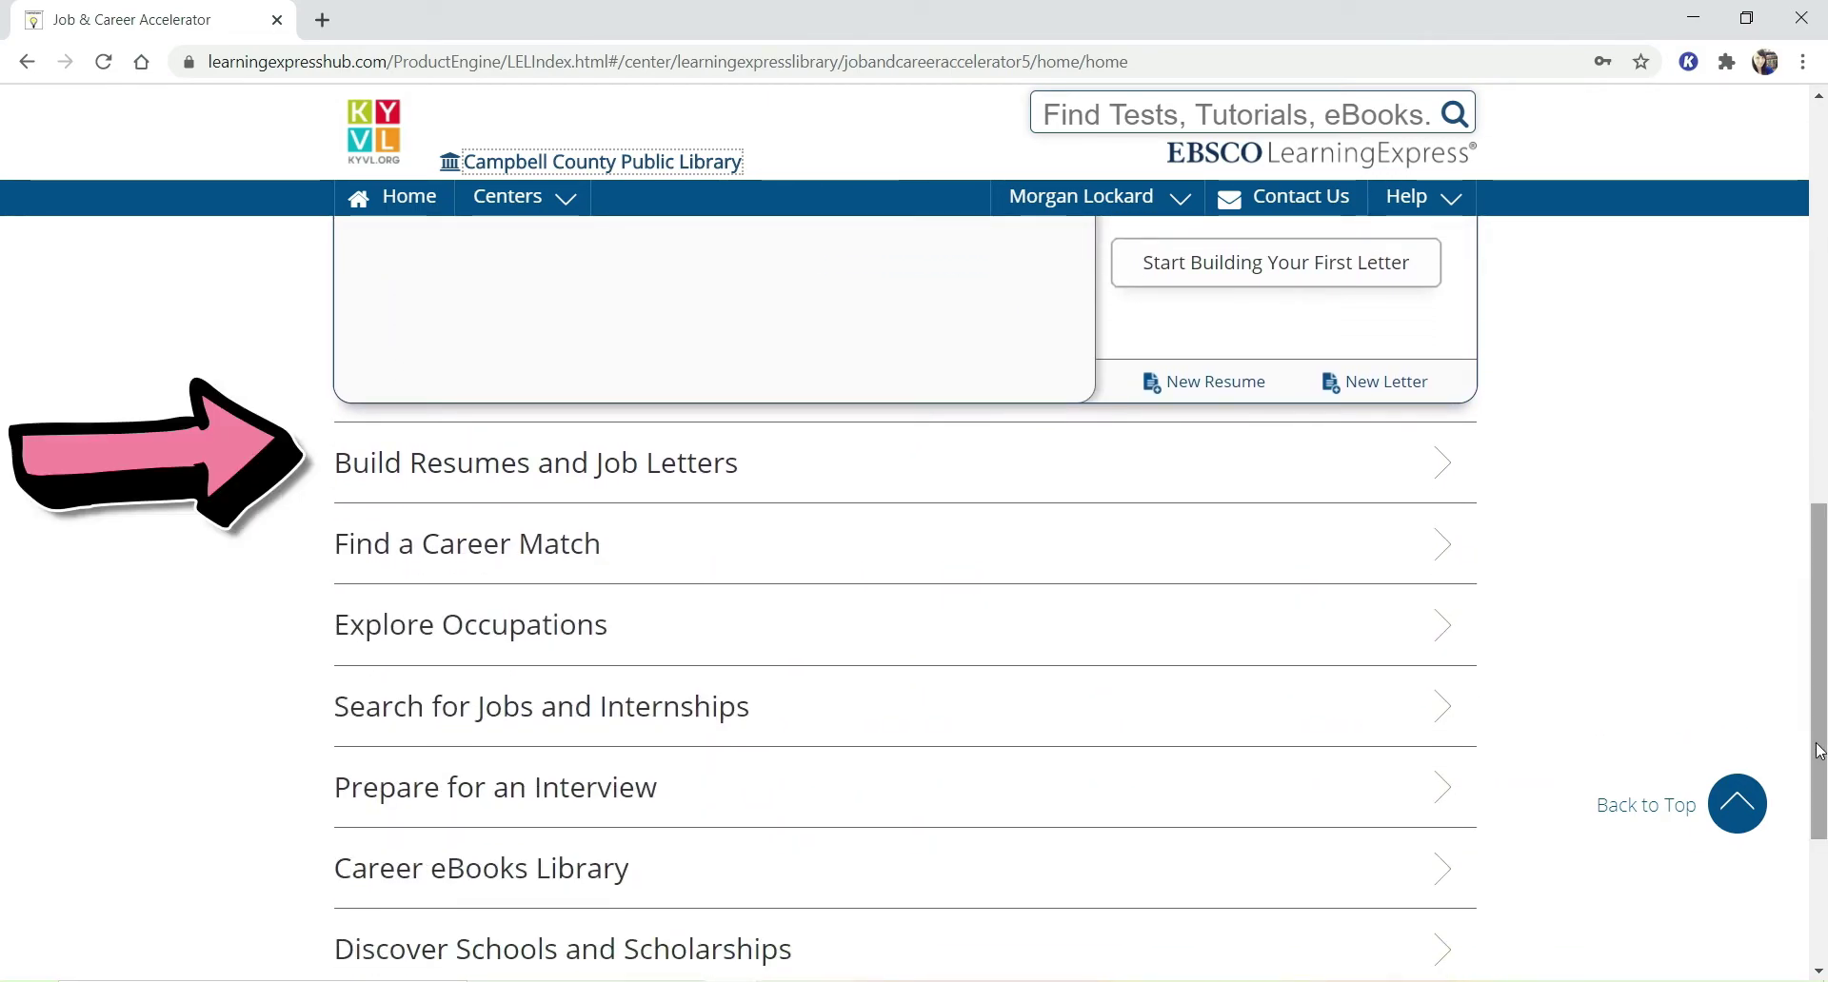
Open Build Resumes and Job Letters and scroll to the Build Your Resume tool.
{"action": "left_click", "coordinate": [700, 490]}
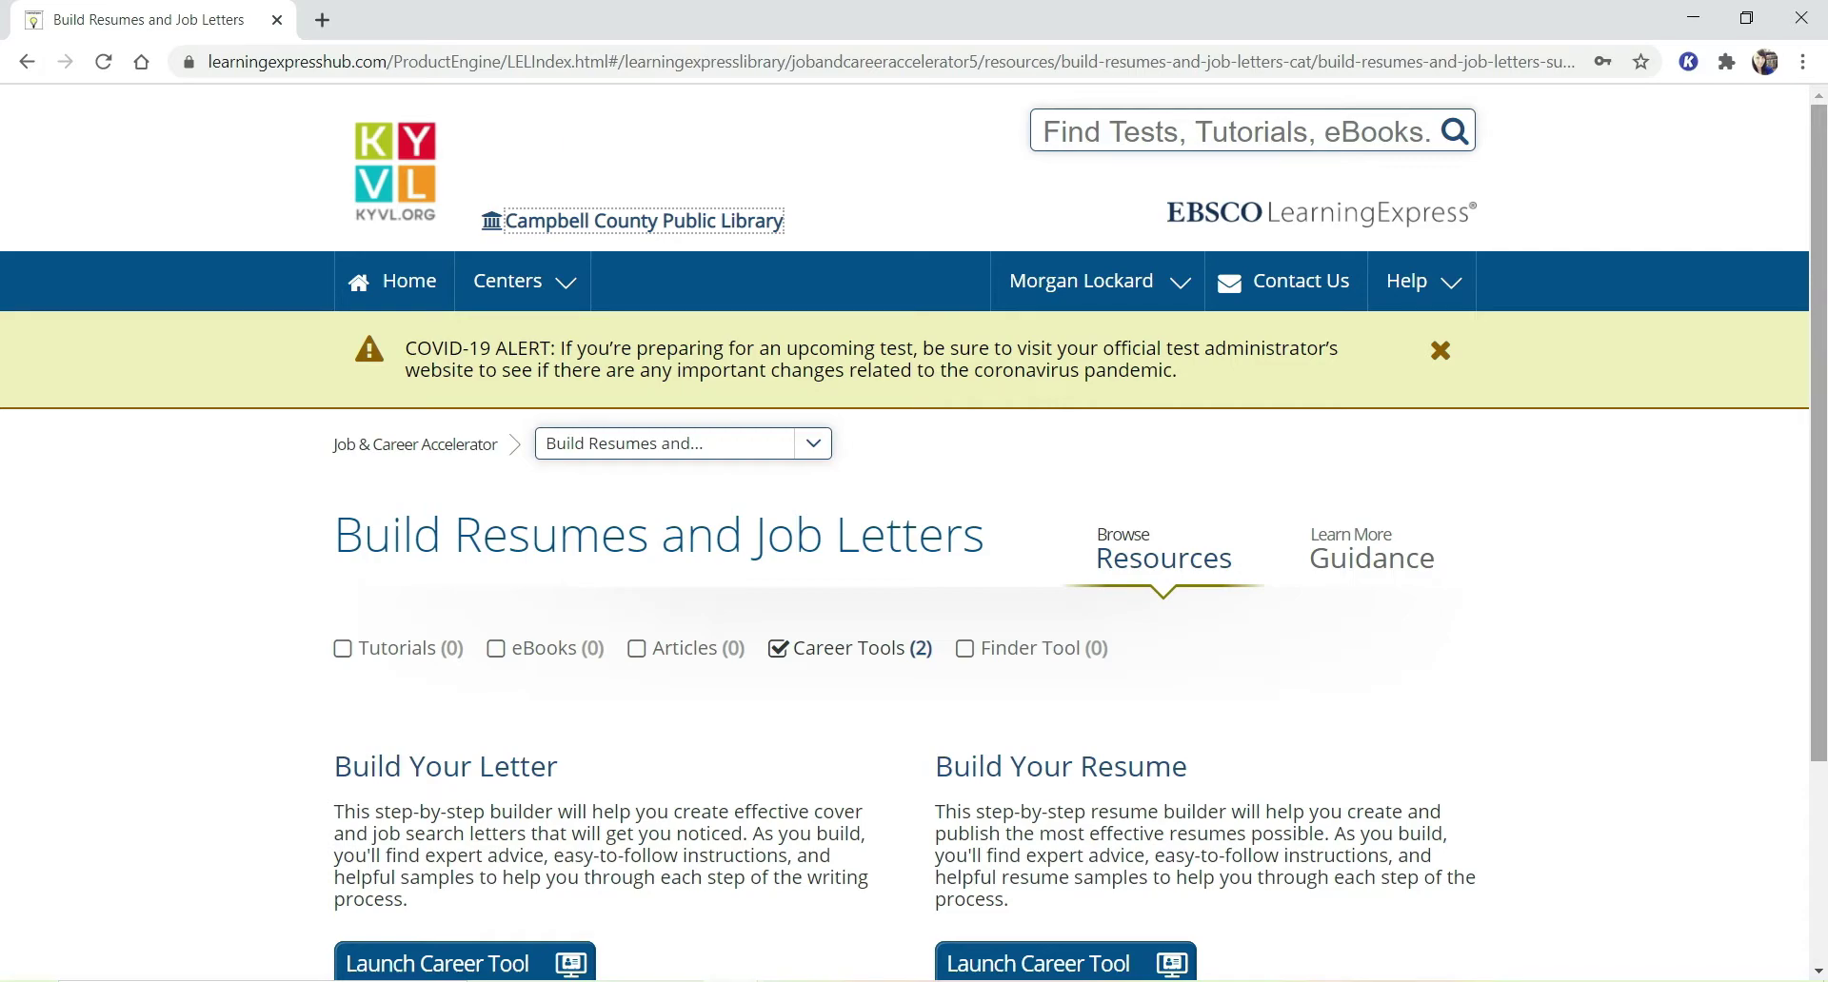
{"action": "scroll", "coordinate": [1820, 601], "scroll_direction": "down", "scroll_amount": 1}
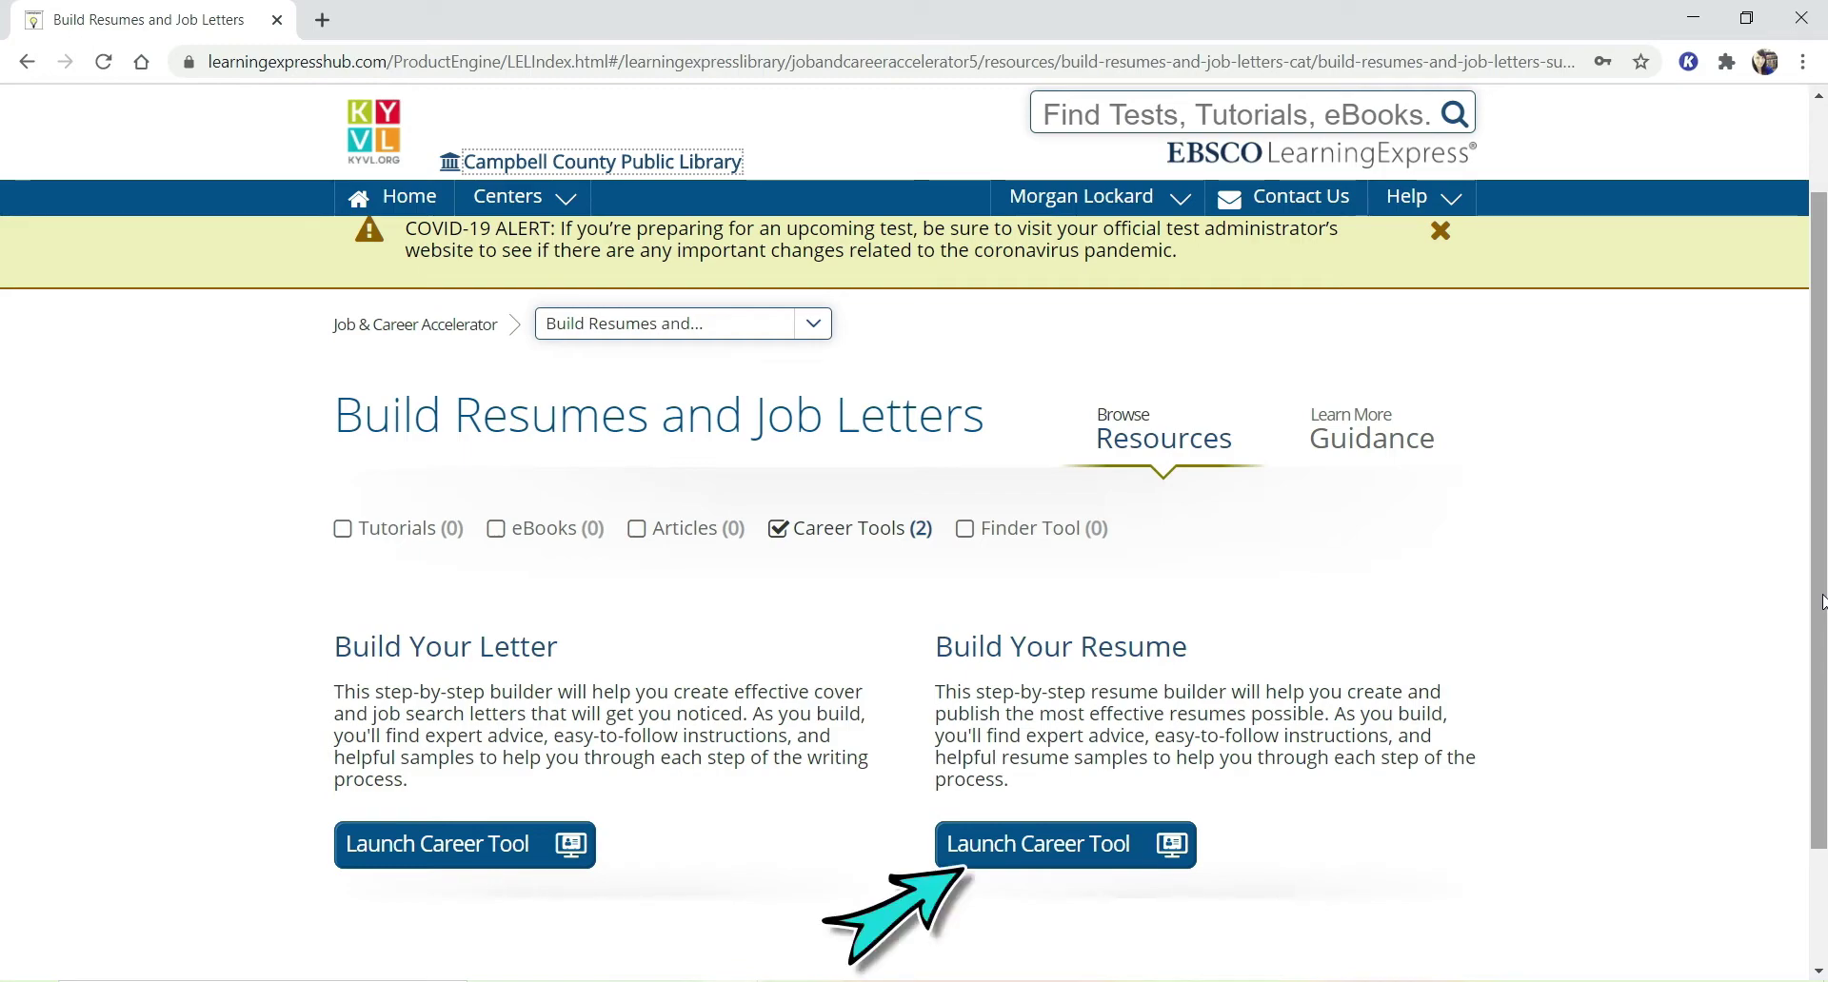
Launch the Build Your Resume tool and choose to create a new resume.
{"action": "left_click", "coordinate": [1095, 859]}
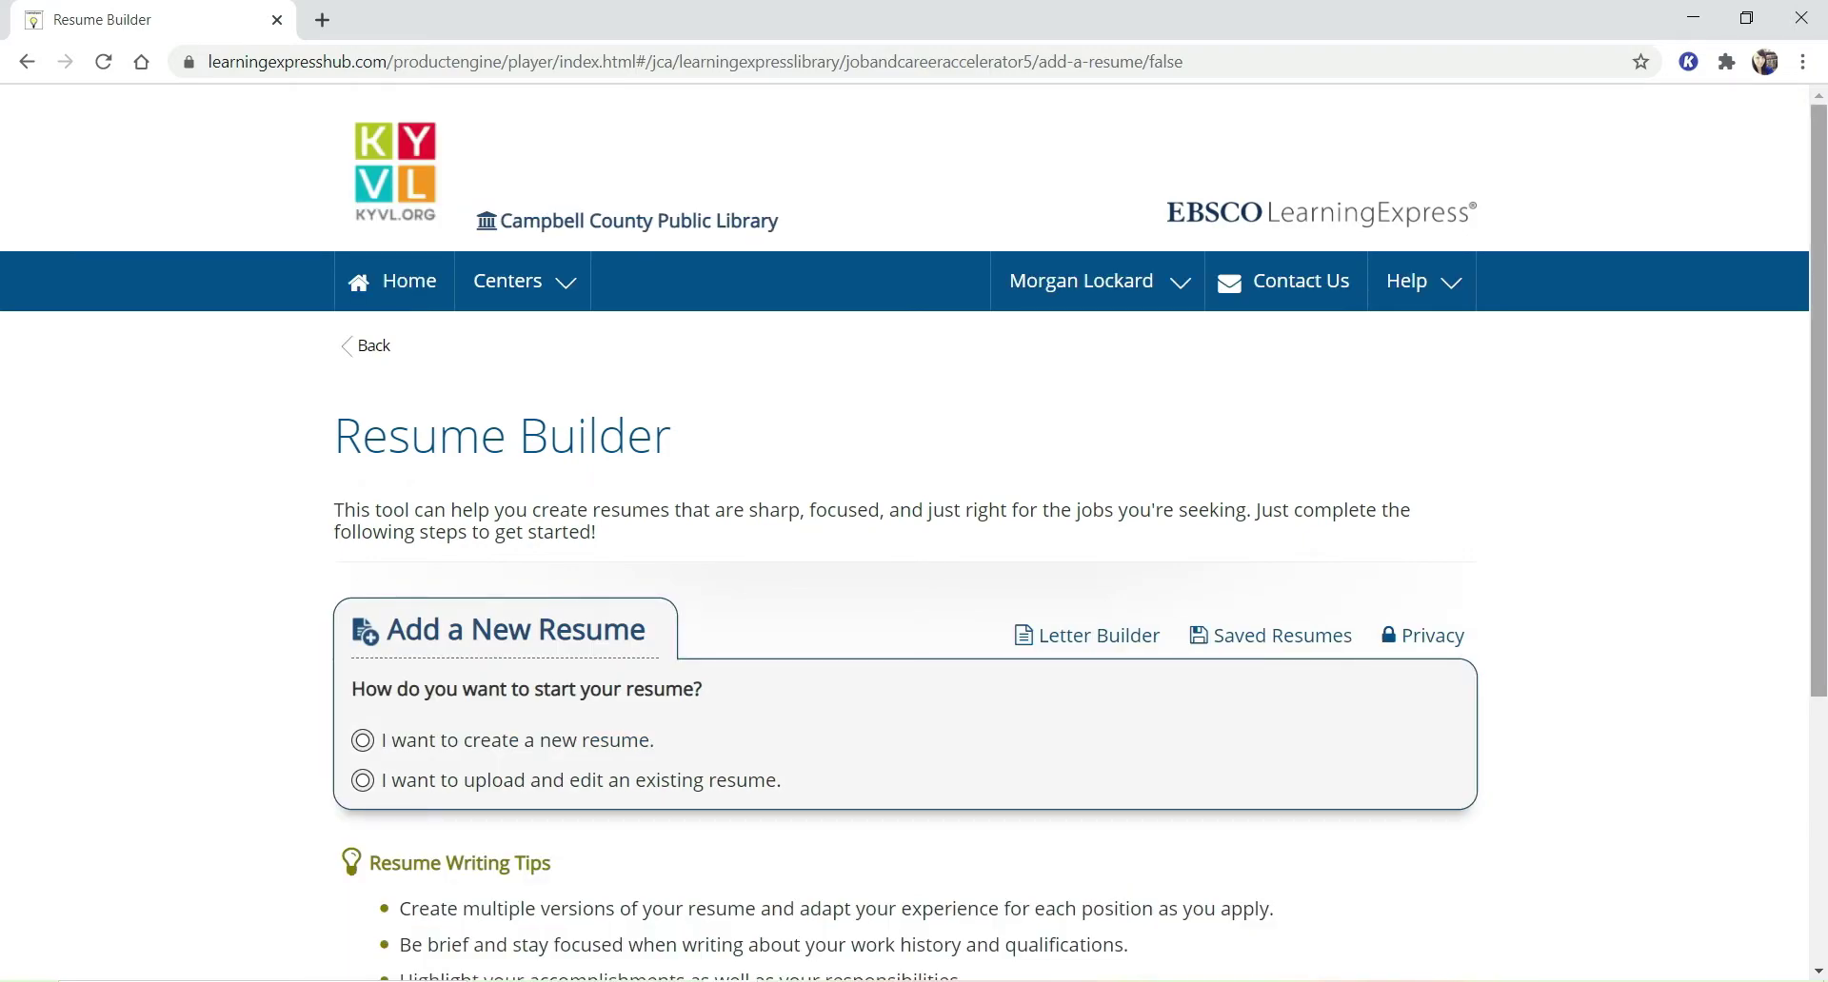
{"action": "scroll", "coordinate": [1820, 518], "scroll_direction": "down", "scroll_amount": 1}
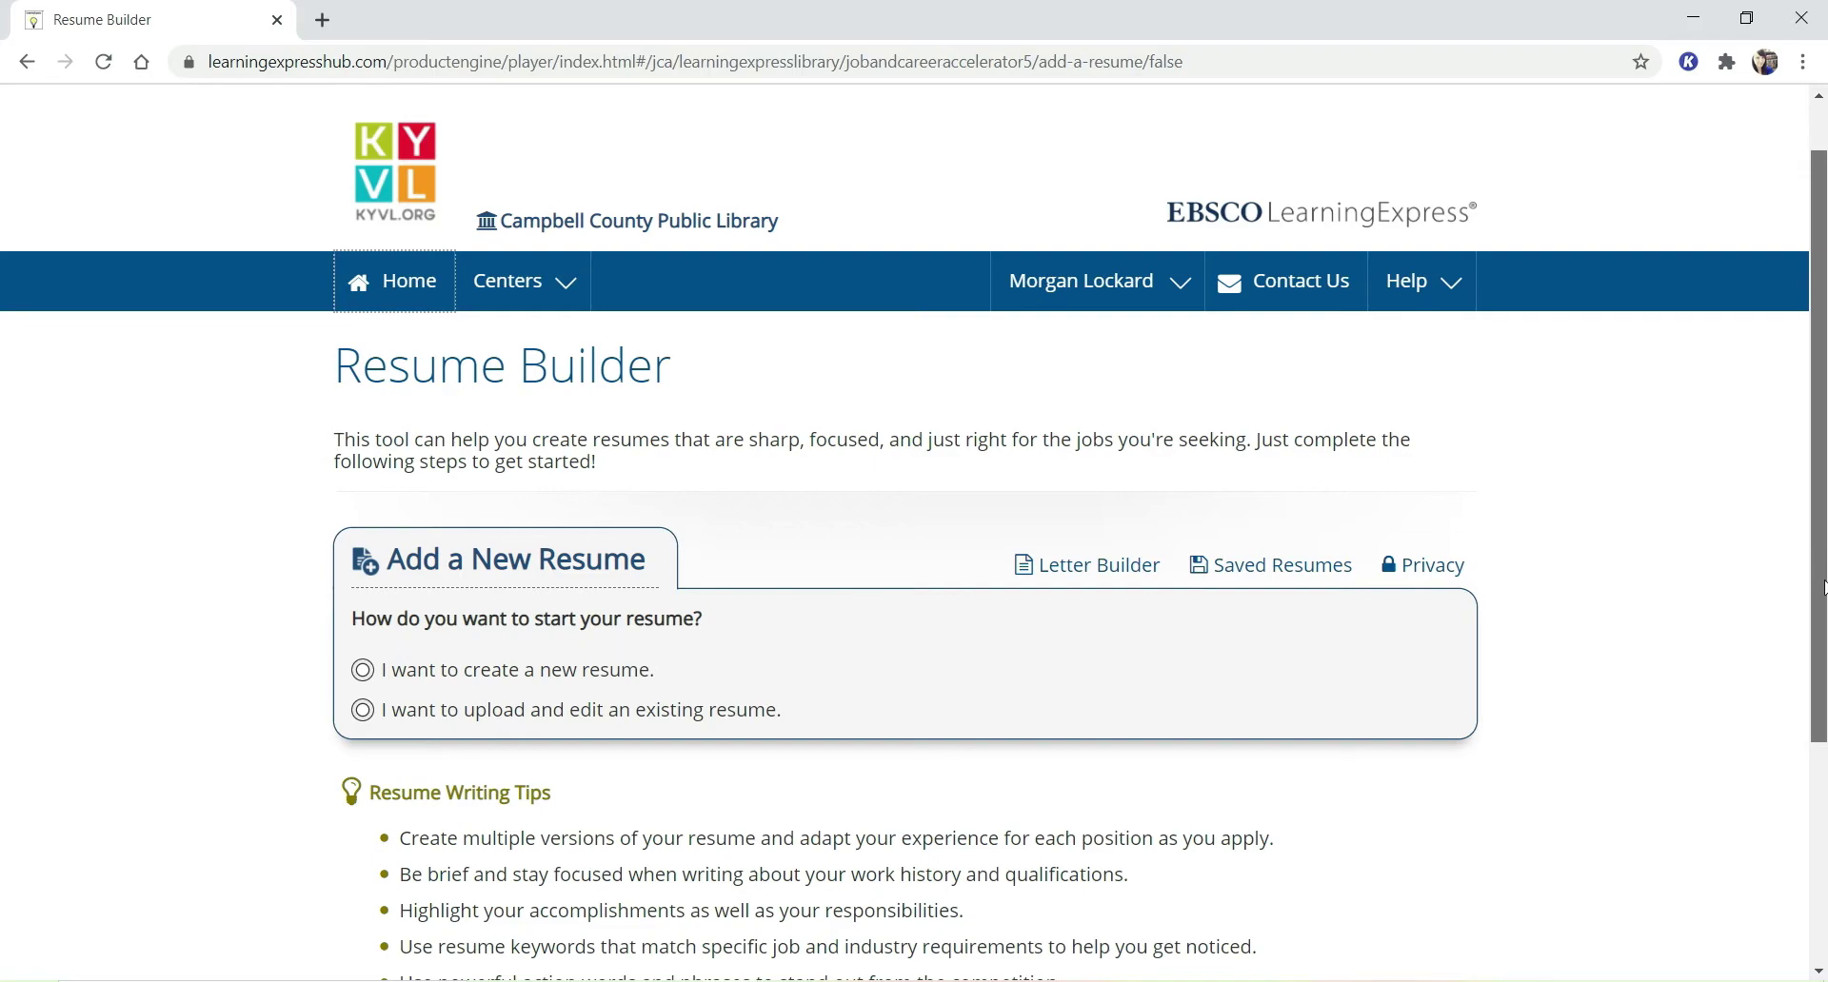
{"action": "left_click_drag", "start_coordinate": [1818, 563], "coordinate": [1818, 712]}
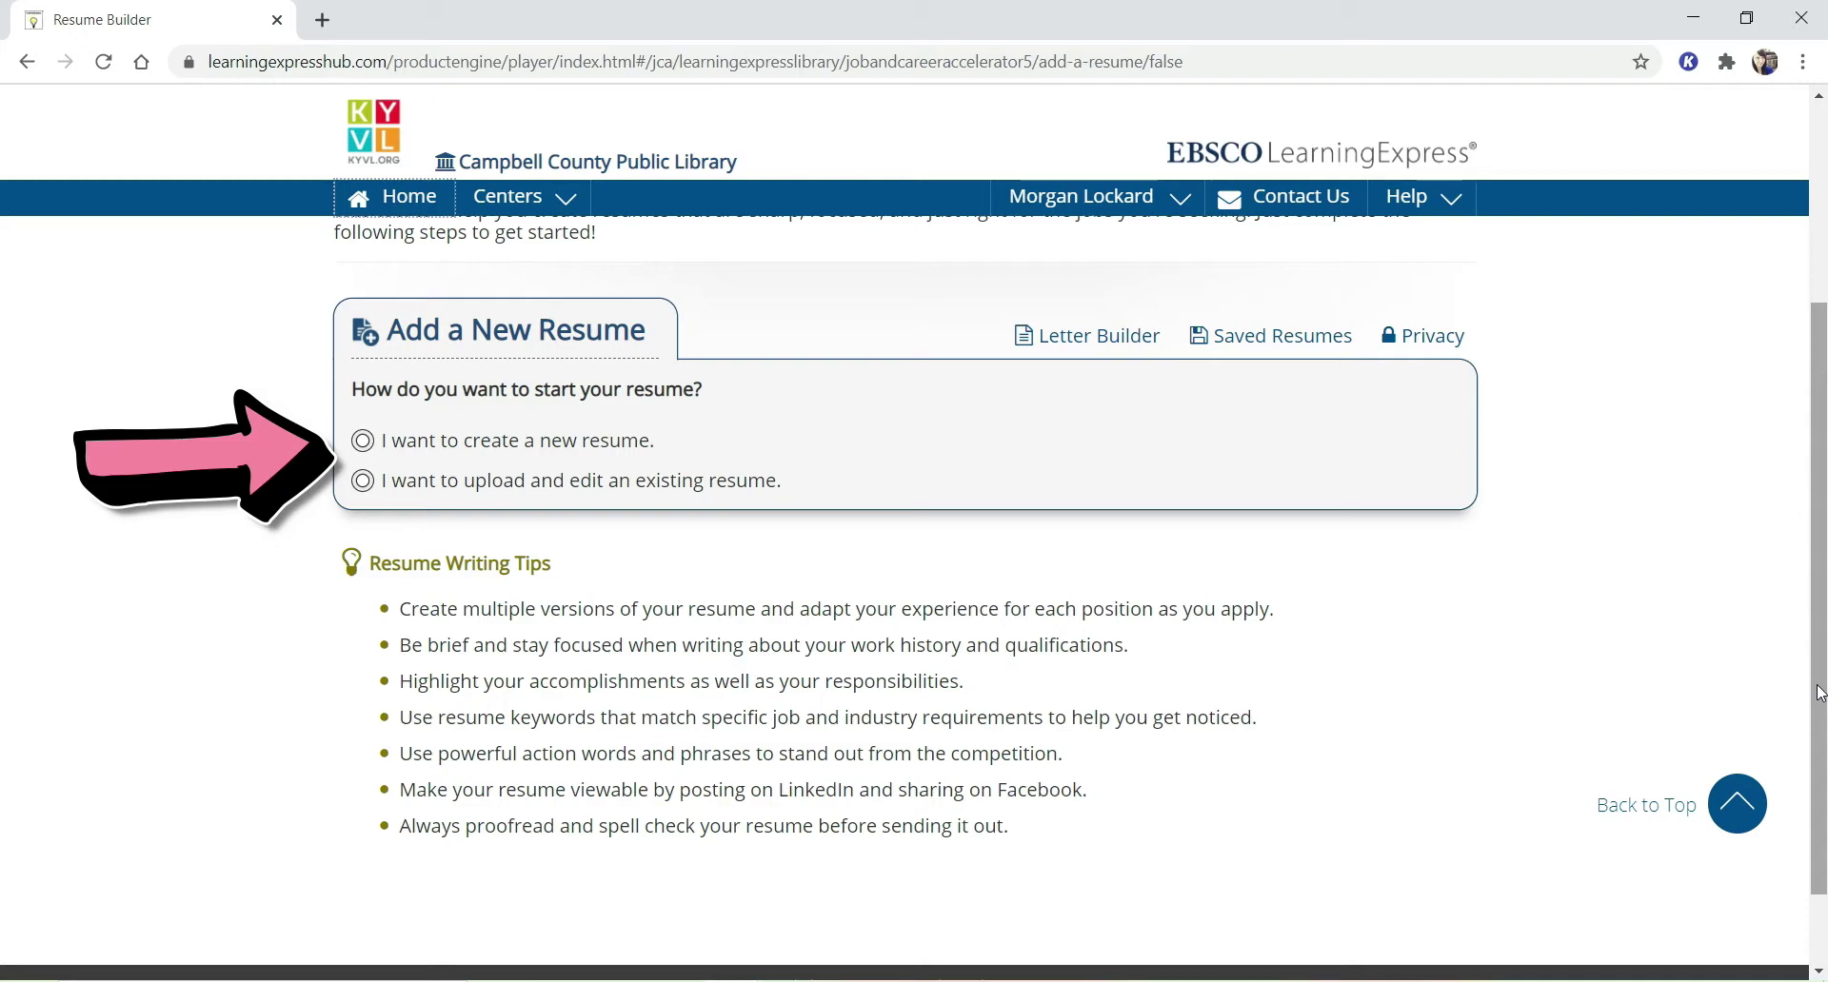
{"action": "left_click", "coordinate": [405, 460]}
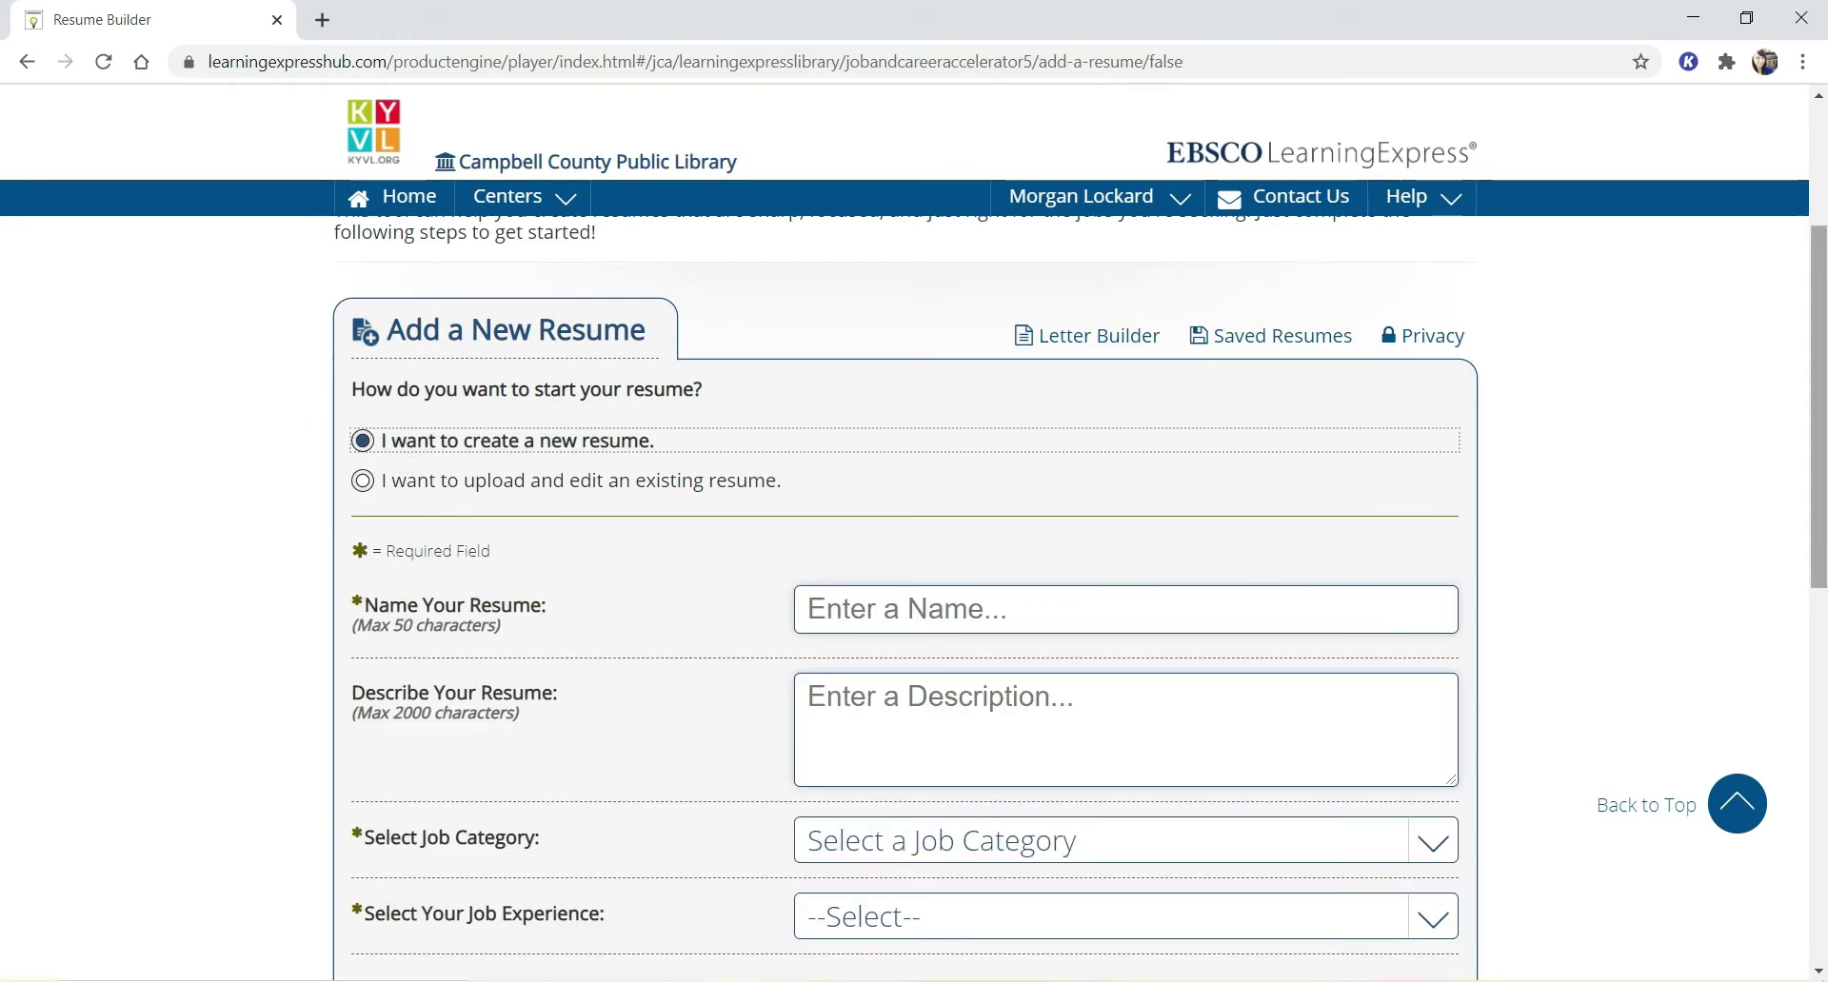
{"action": "scroll", "coordinate": [1801, 649], "scroll_direction": "down", "scroll_amount": 3}
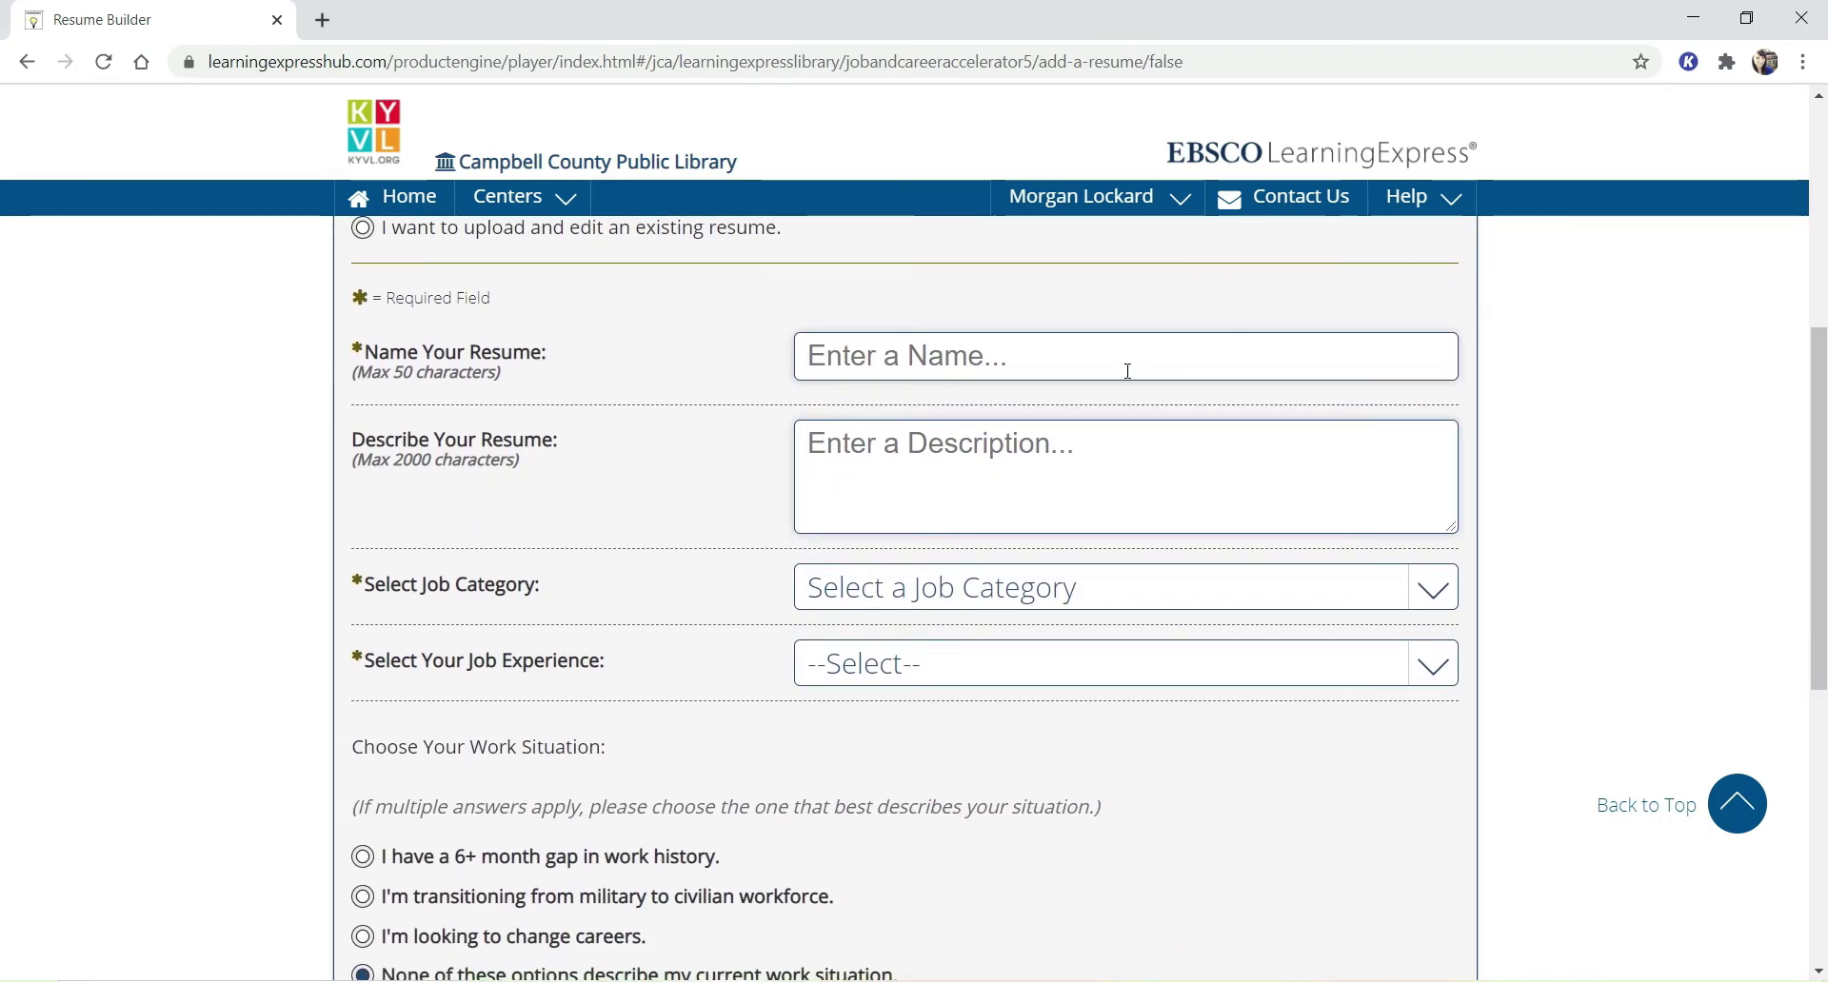
Name the resume '<owner's name>- Public Librarian' with description 'September 3rd, Campbell County Public Library'.
{"action": "left_click", "coordinate": [1127, 371]}
{"action": "type", "text": "Morgan "}
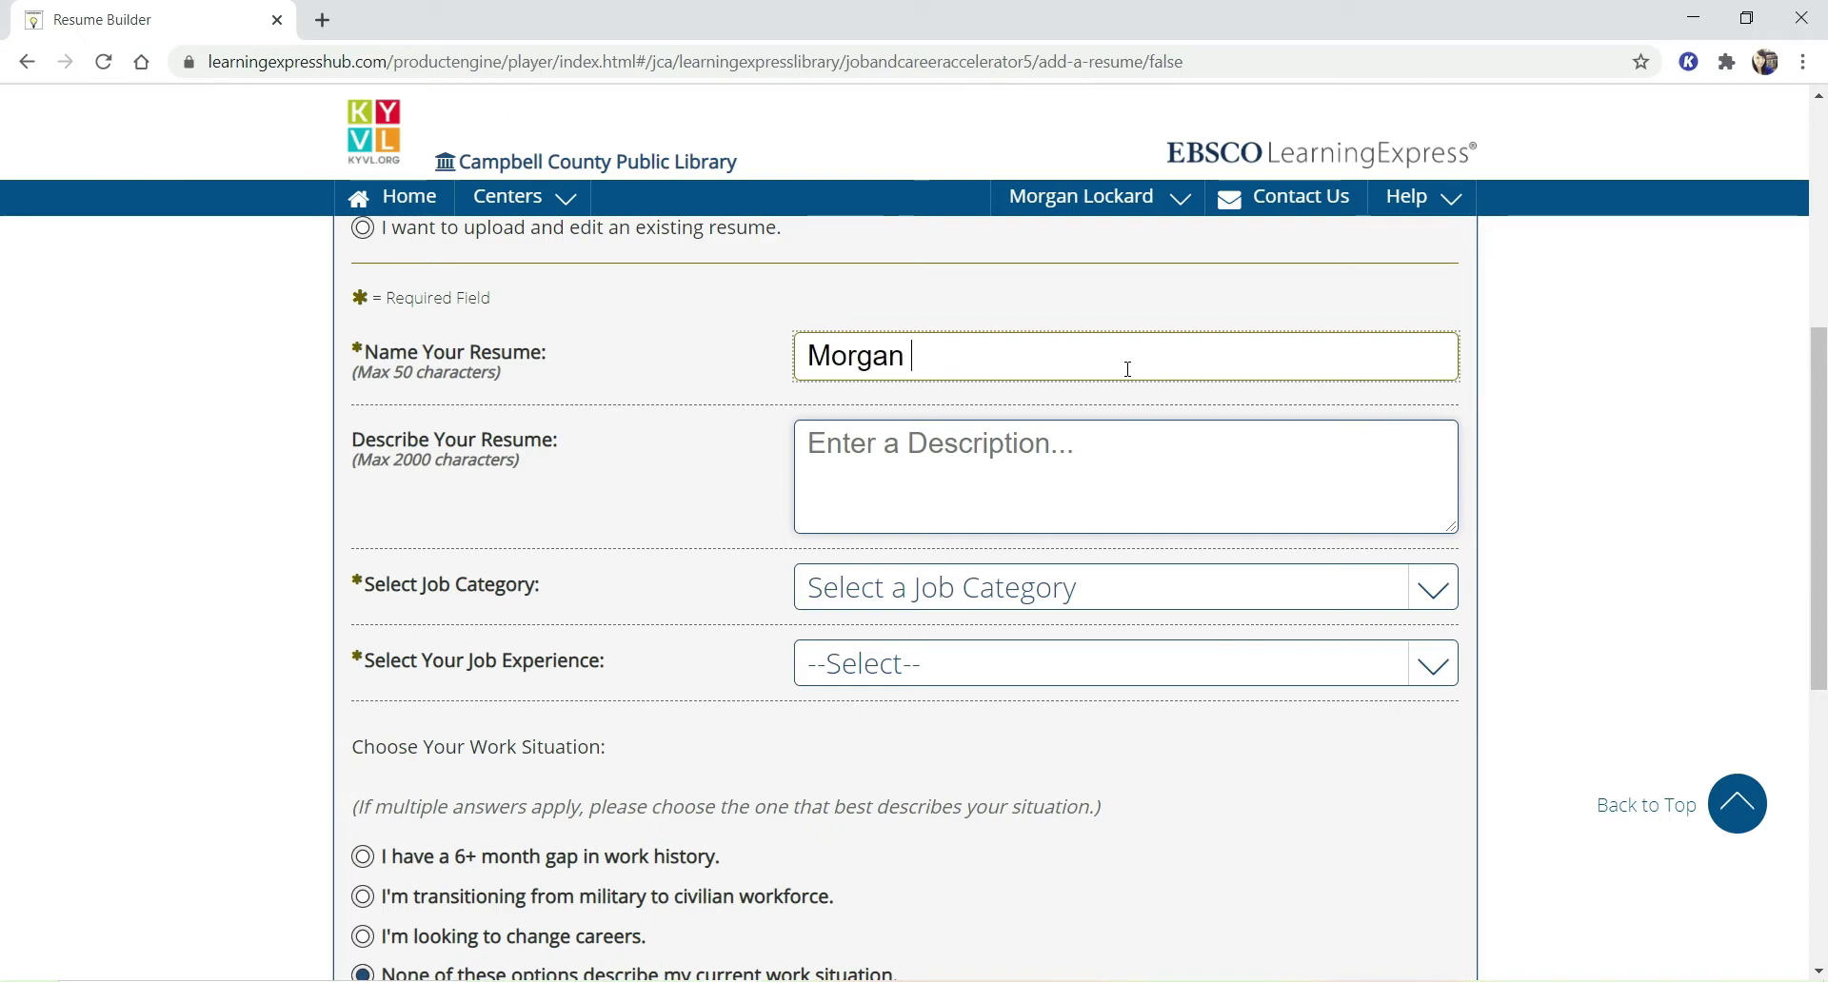
{"action": "type", "text": "Lockard- "}
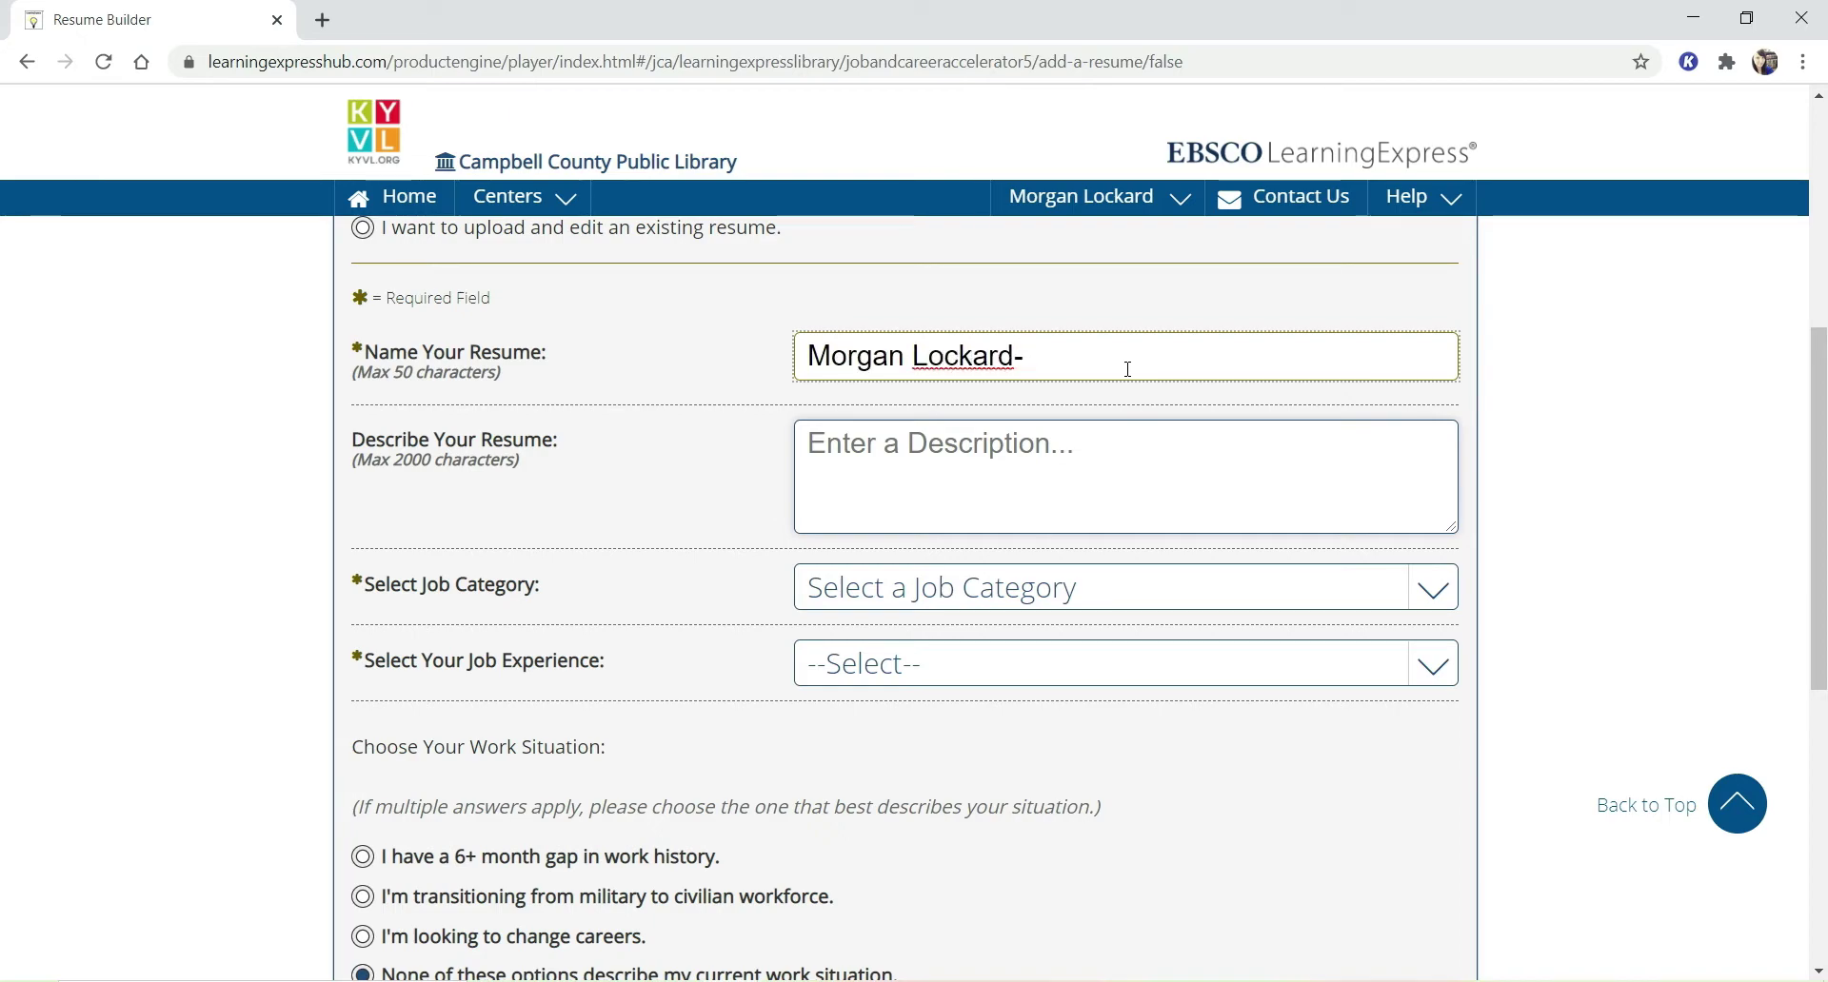
{"action": "type", "text": "Libra"}
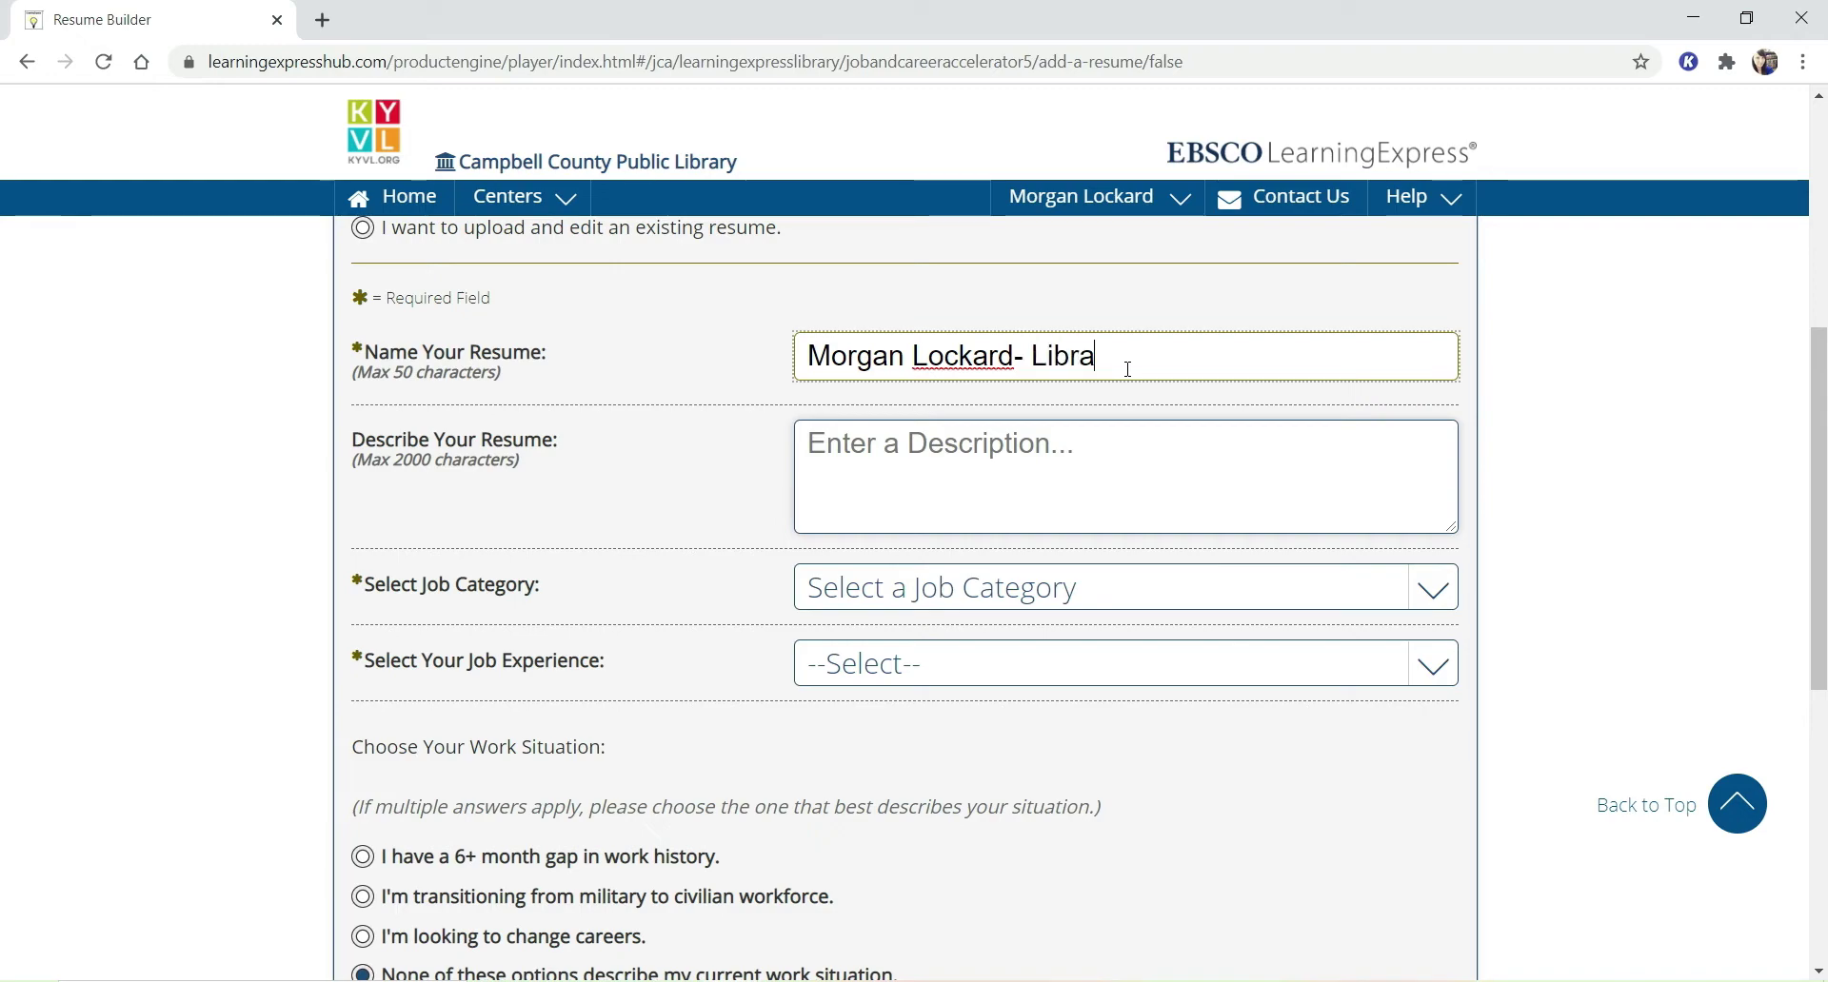
{"action": "key", "text": "BackSpace"}
{"action": "key", "text": "BackSpace"}
{"action": "key", "text": "BackSpace"}
{"action": "key", "text": "BackSpace"}
{"action": "key", "text": "BackSpace"}
{"action": "type", "text": "Public L"}
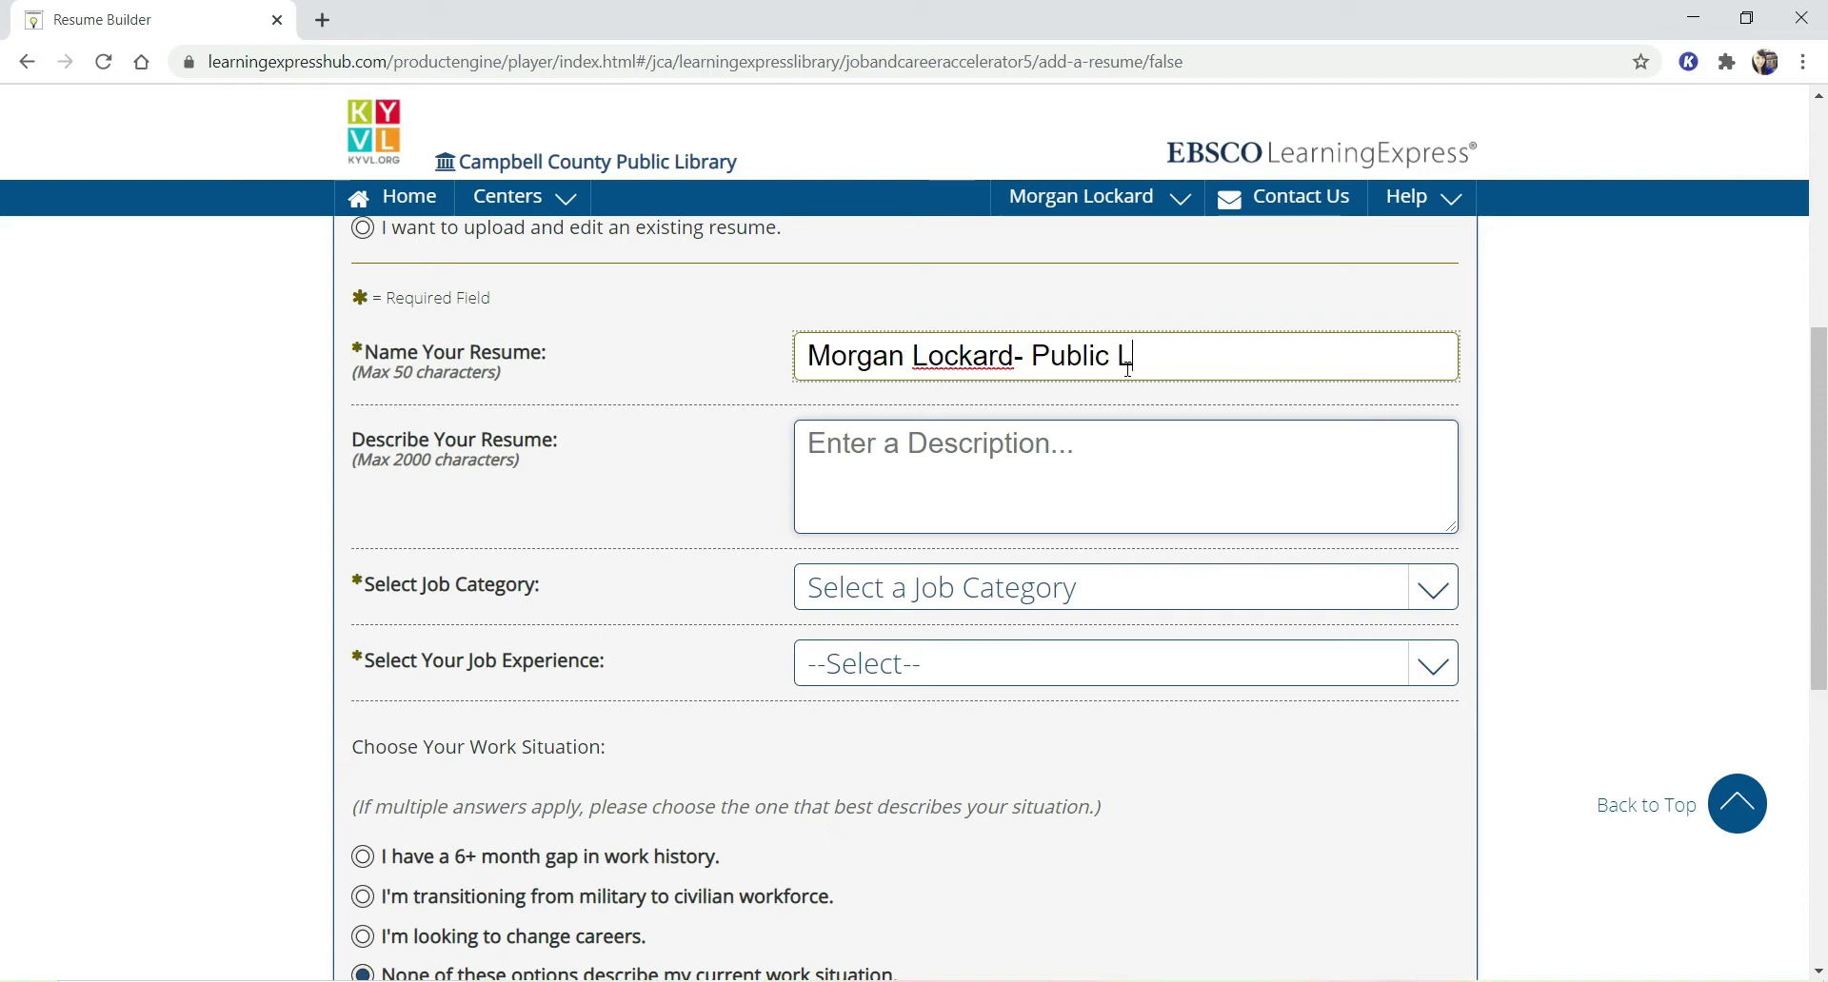
{"action": "type", "text": "ibrarian"}
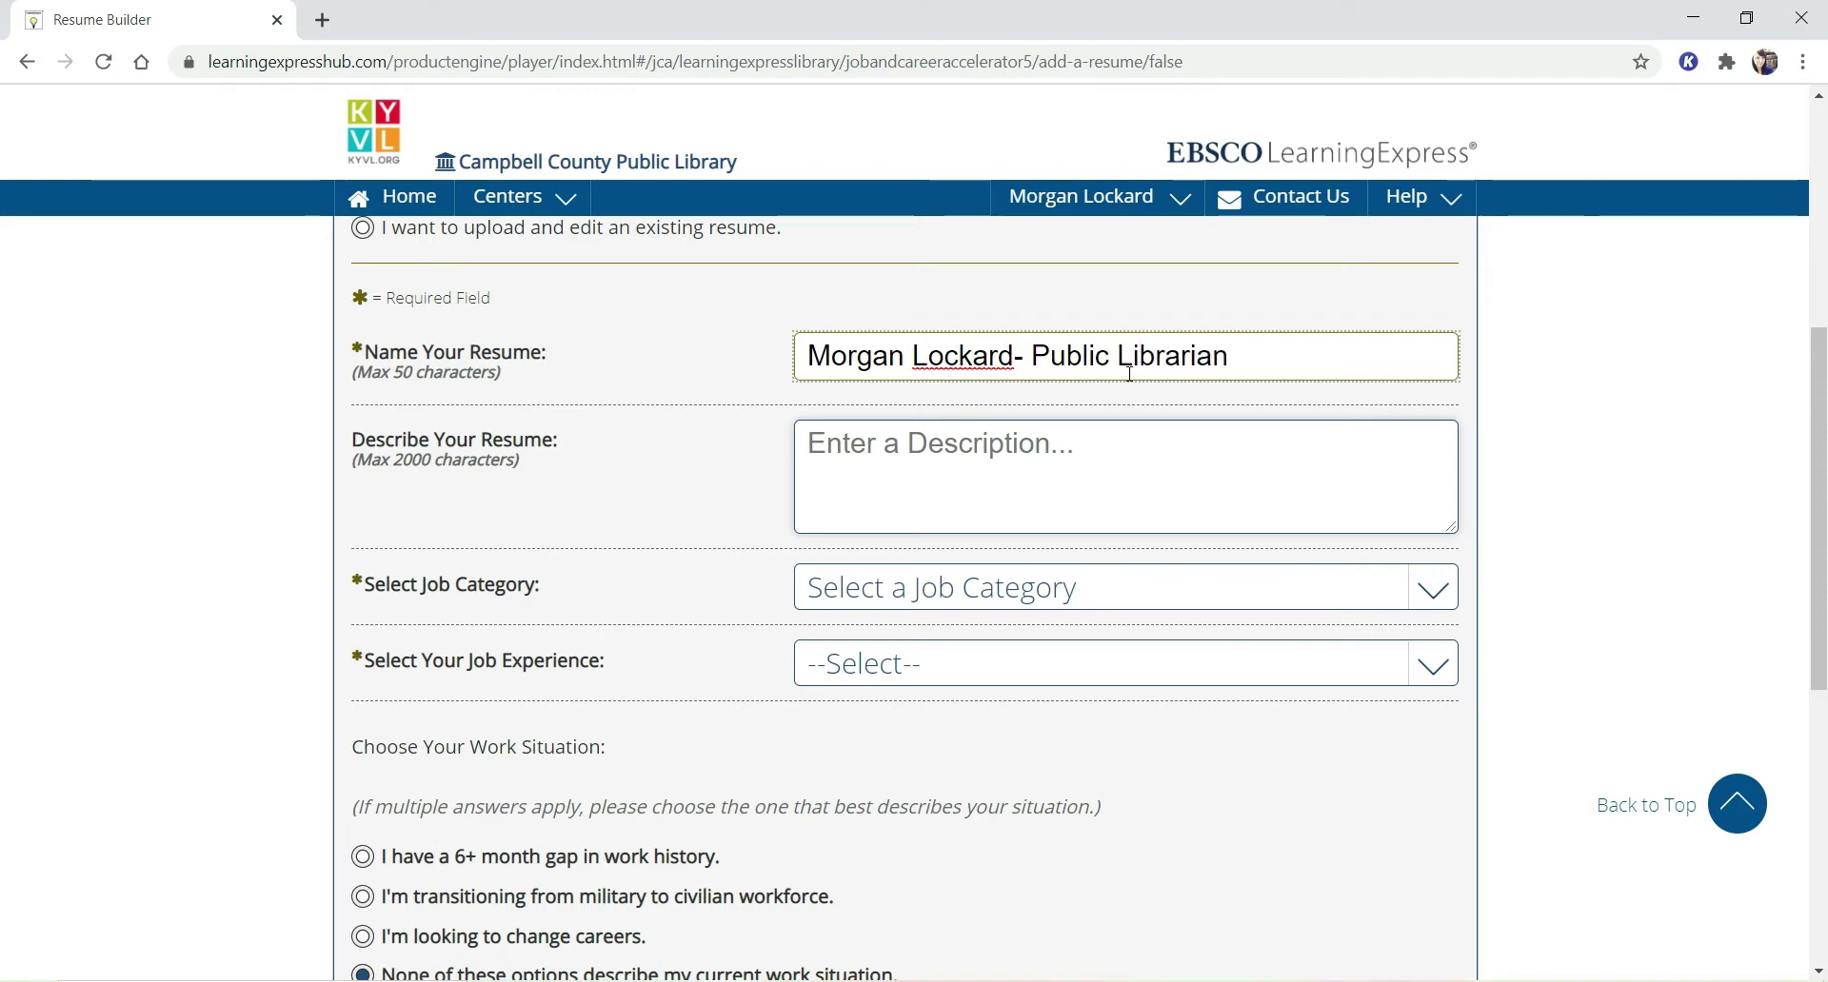
{"action": "left_click", "coordinate": [1077, 474]}
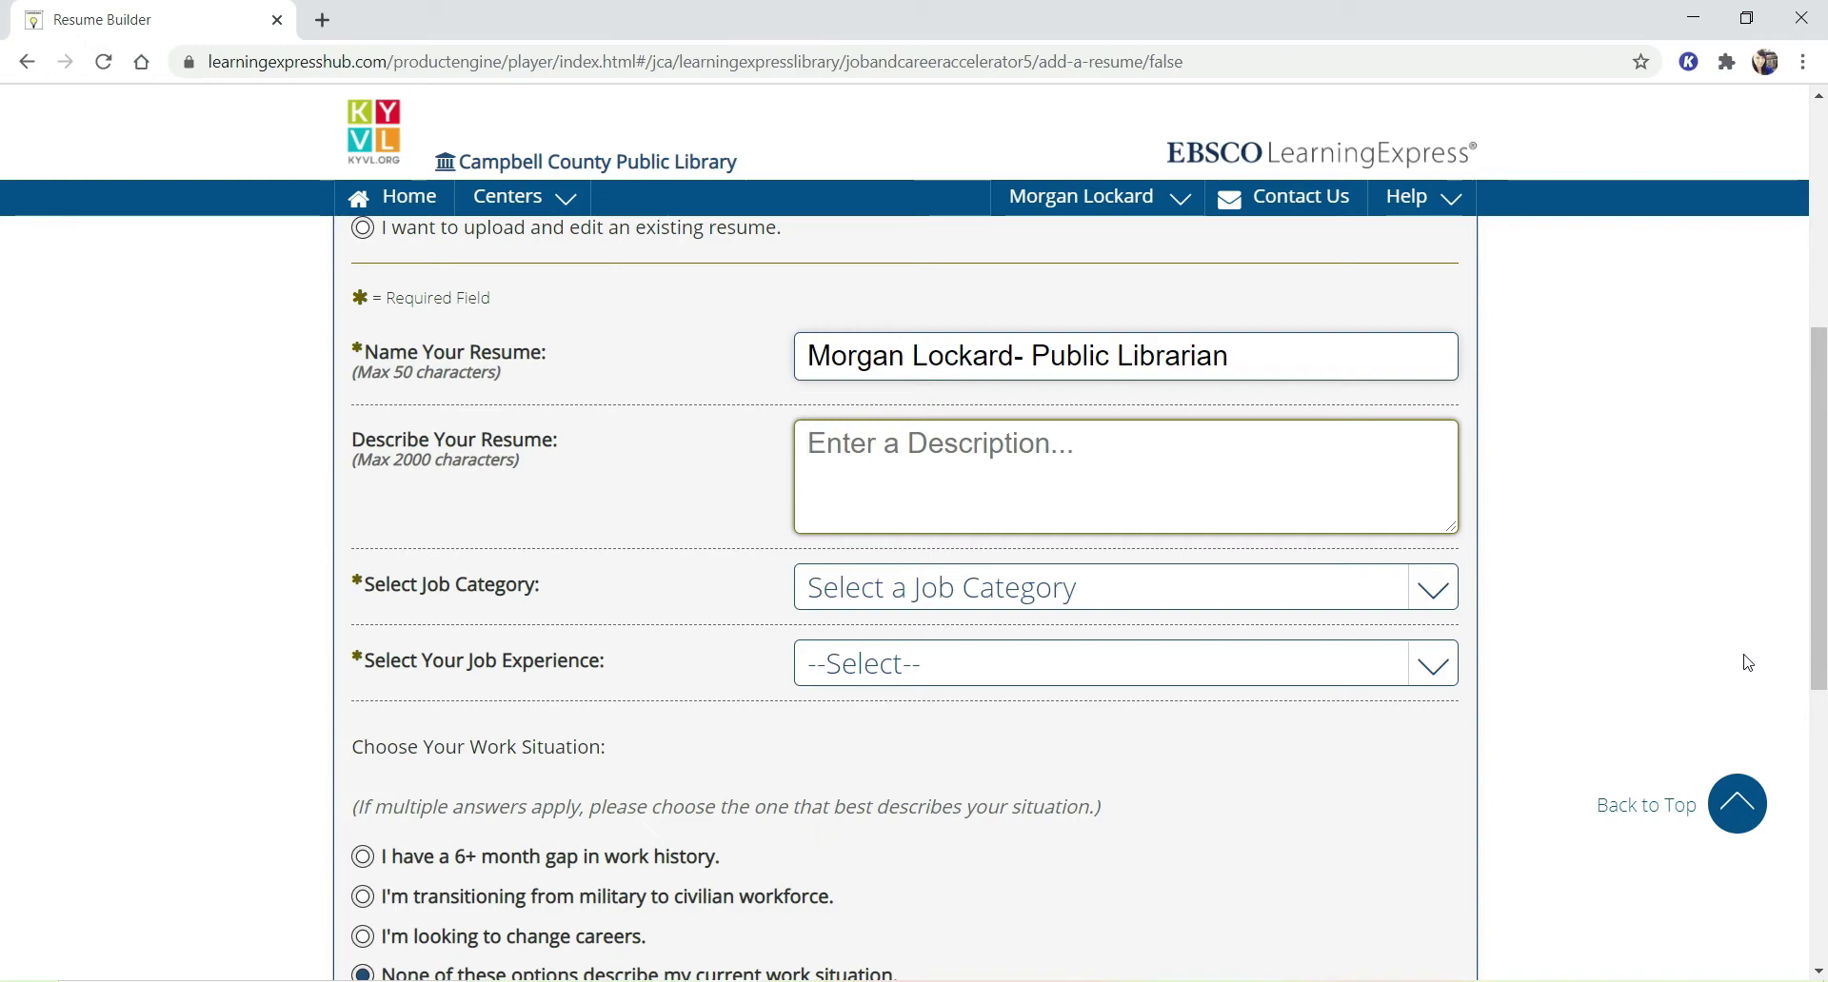
{"action": "type", "text": "Sept"}
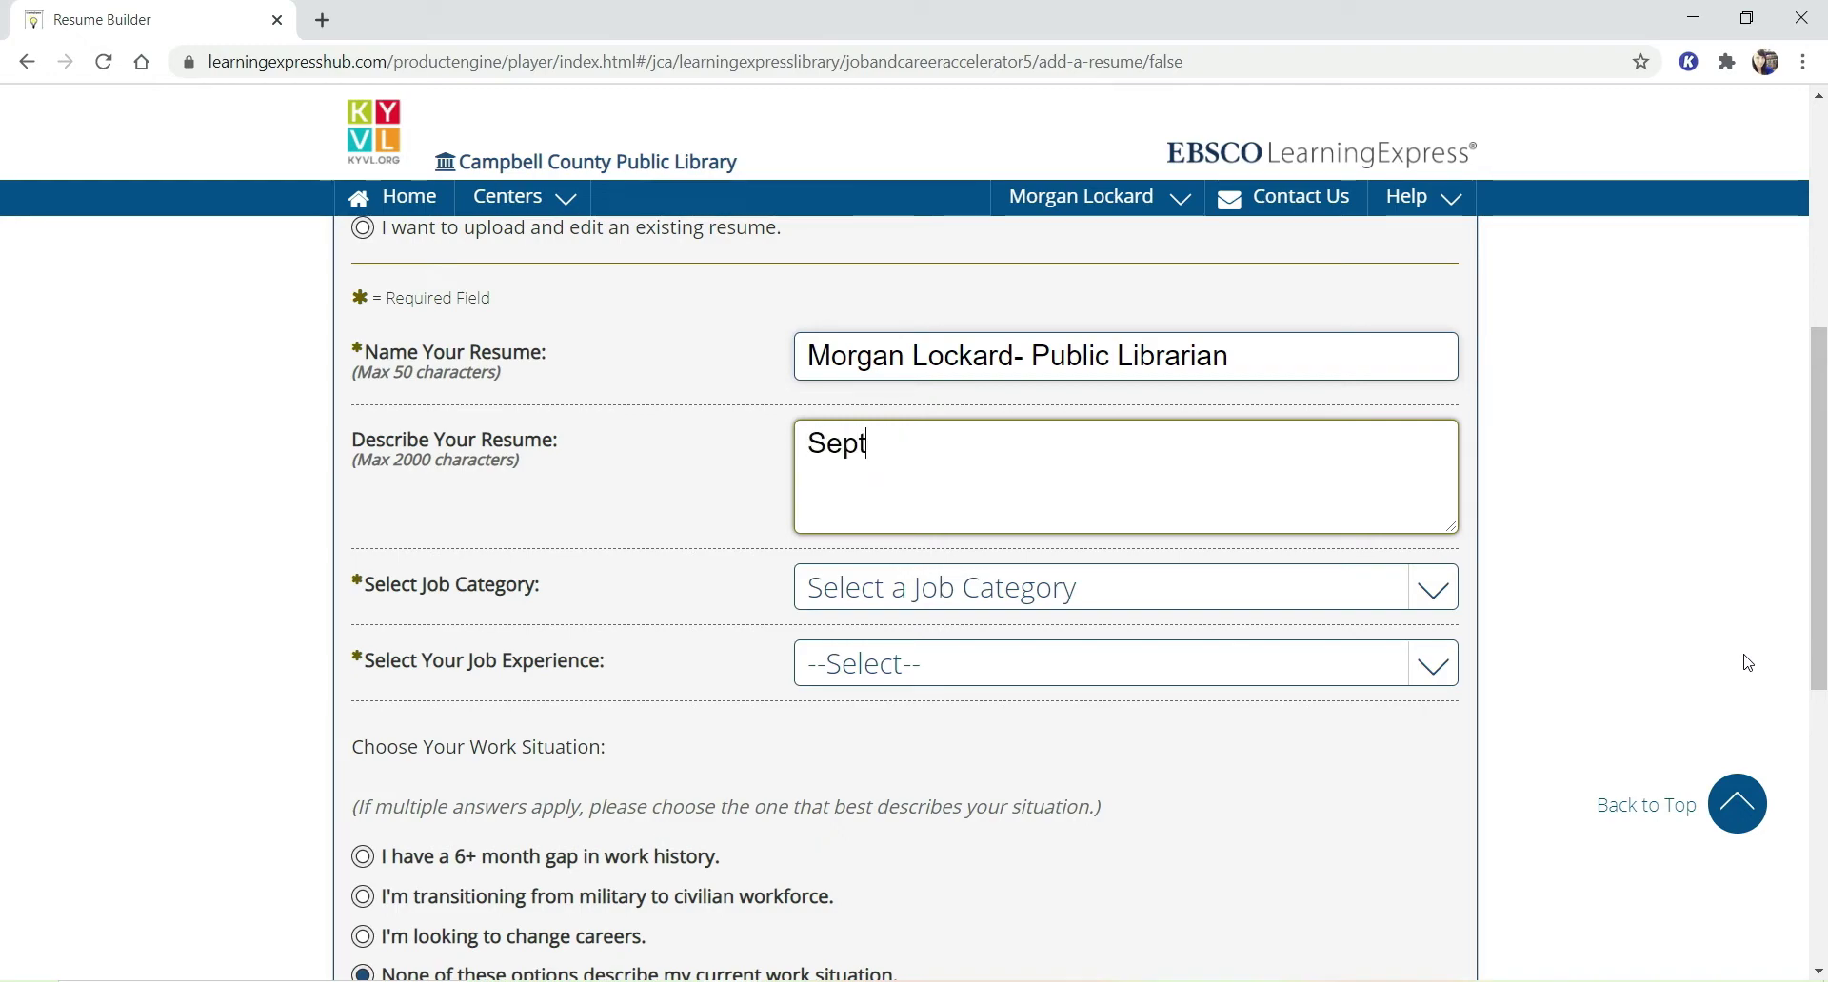
{"action": "type", "text": "ember 3"}
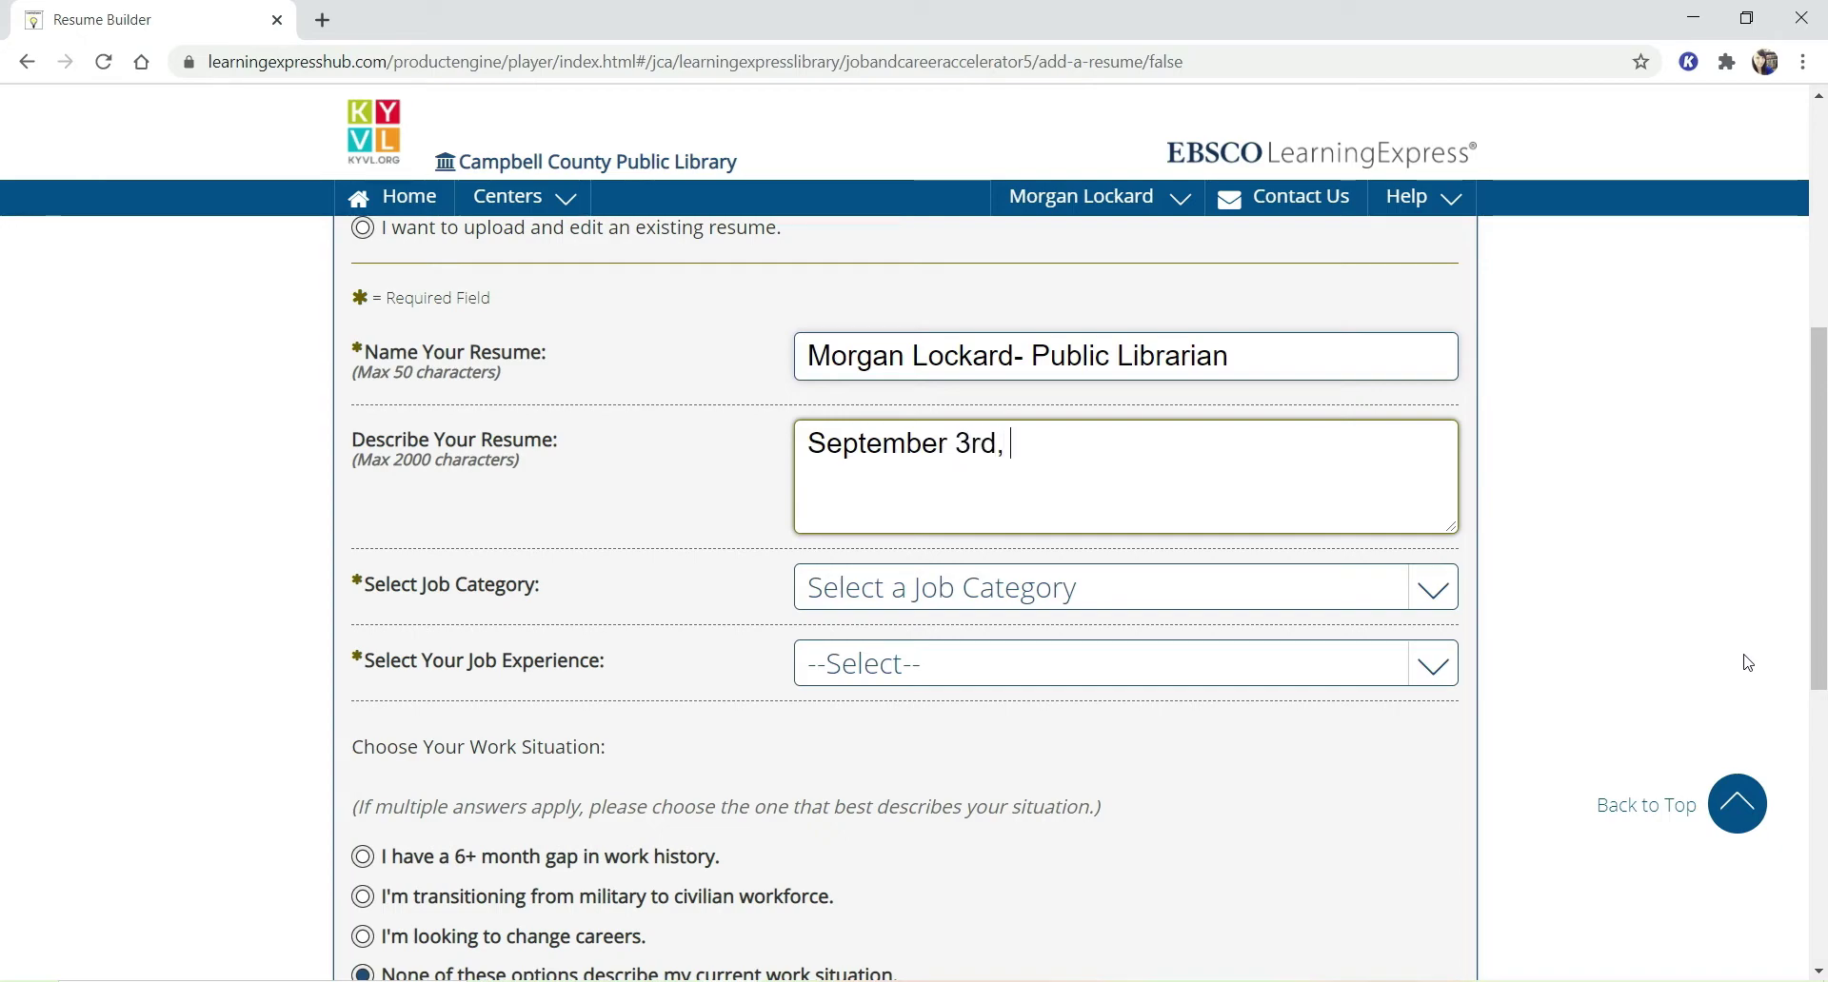
{"action": "type", "text": "rd, Camp"}
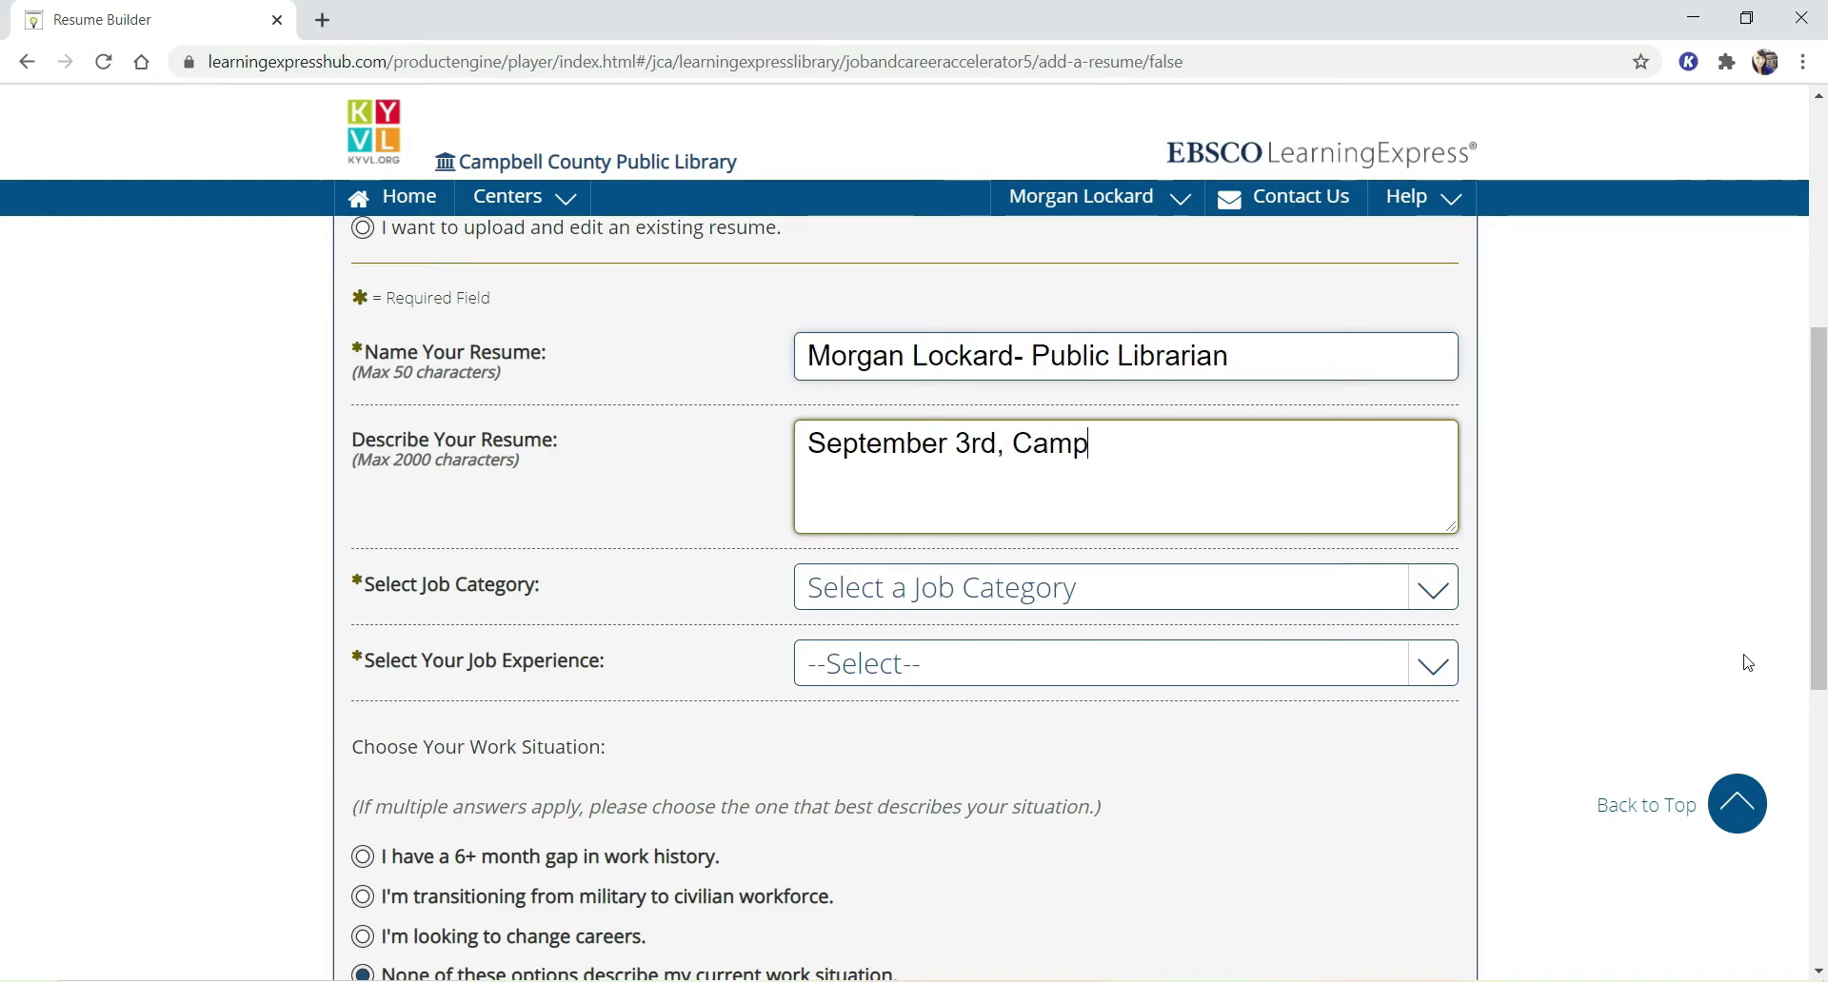
{"action": "type", "text": "bell County "}
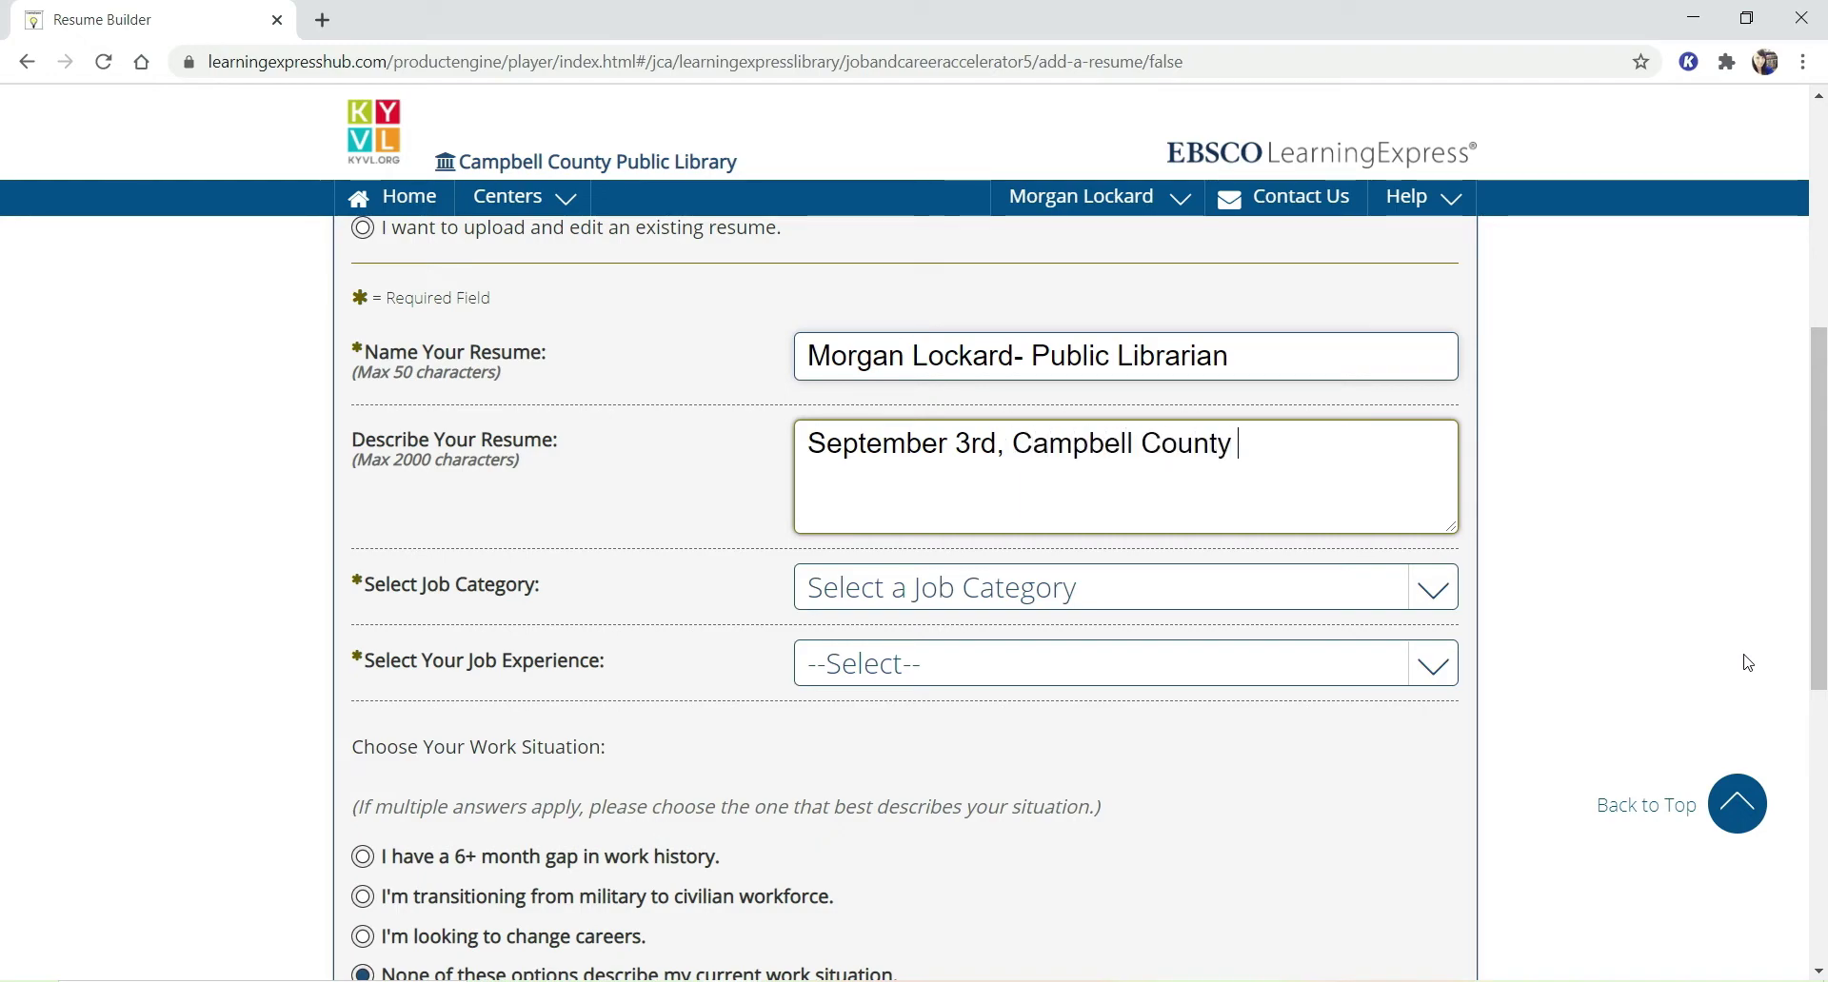
{"action": "type", "text": "Public Library"}
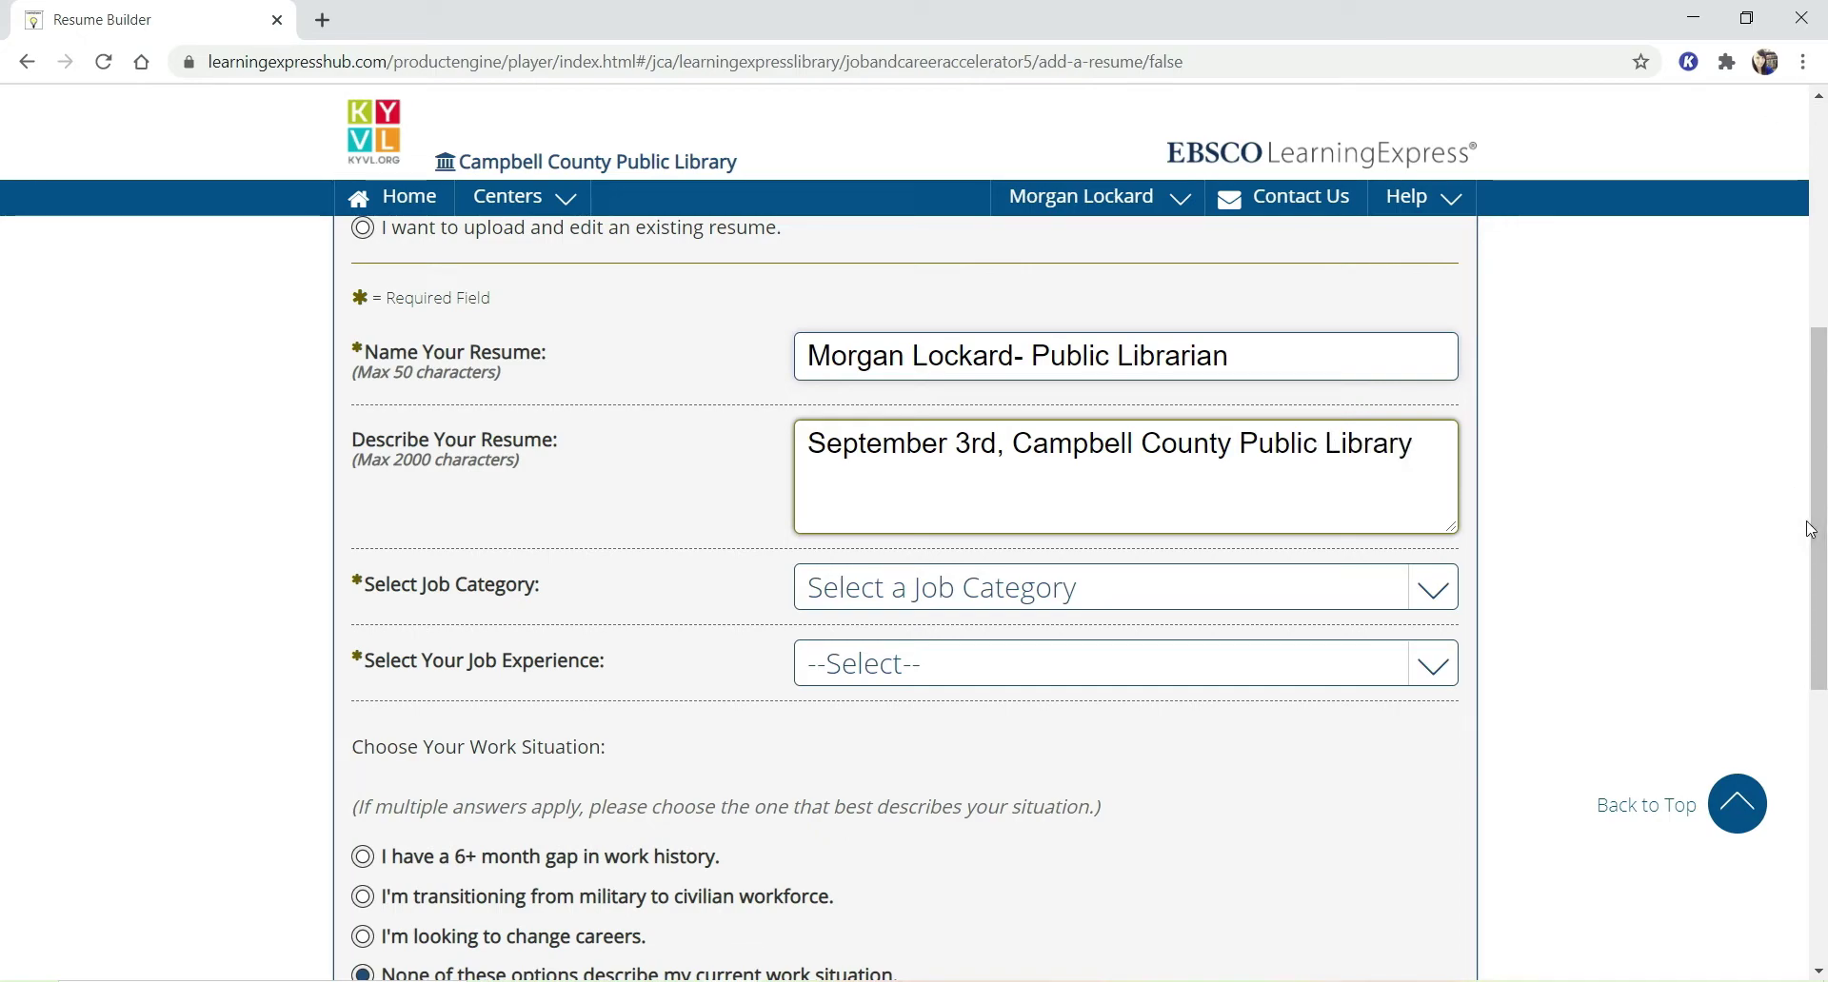
{"action": "scroll", "coordinate": [1799, 489], "scroll_direction": "down", "scroll_amount": 1}
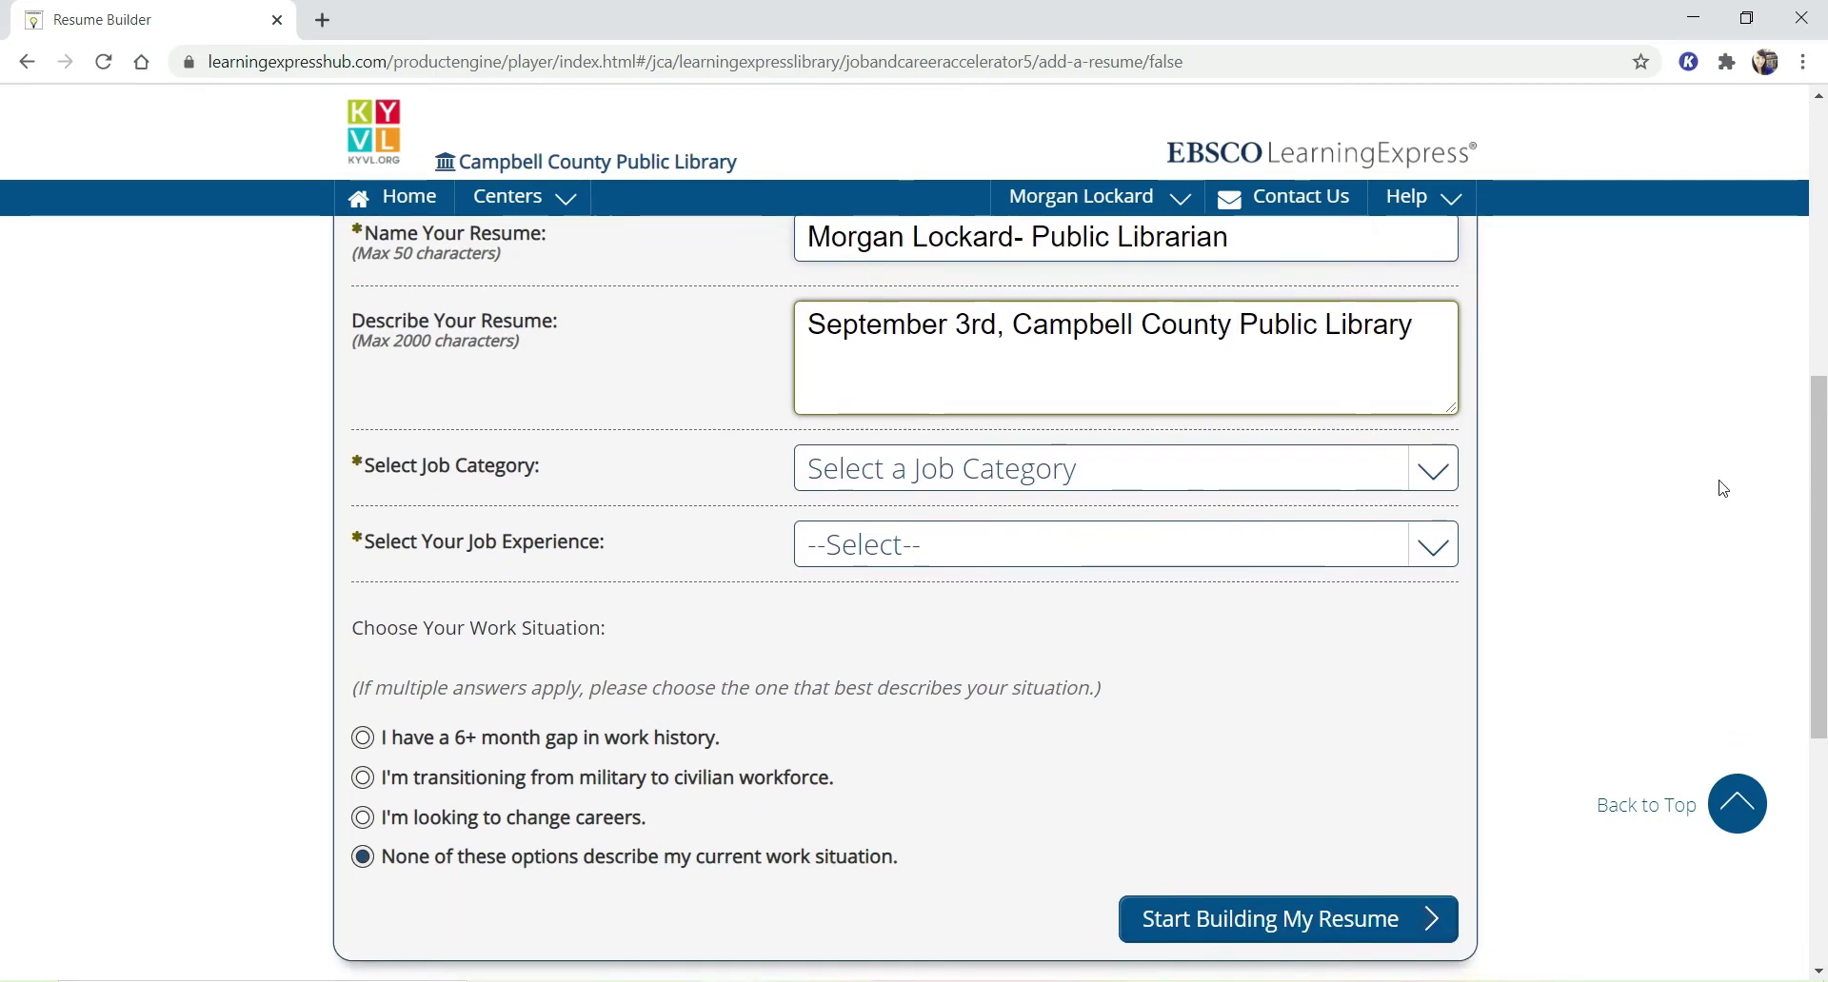
Choose Education and Training and Mid-Level Job Seeker (3-7 years), then start building the resume.
{"action": "left_click", "coordinate": [1431, 488]}
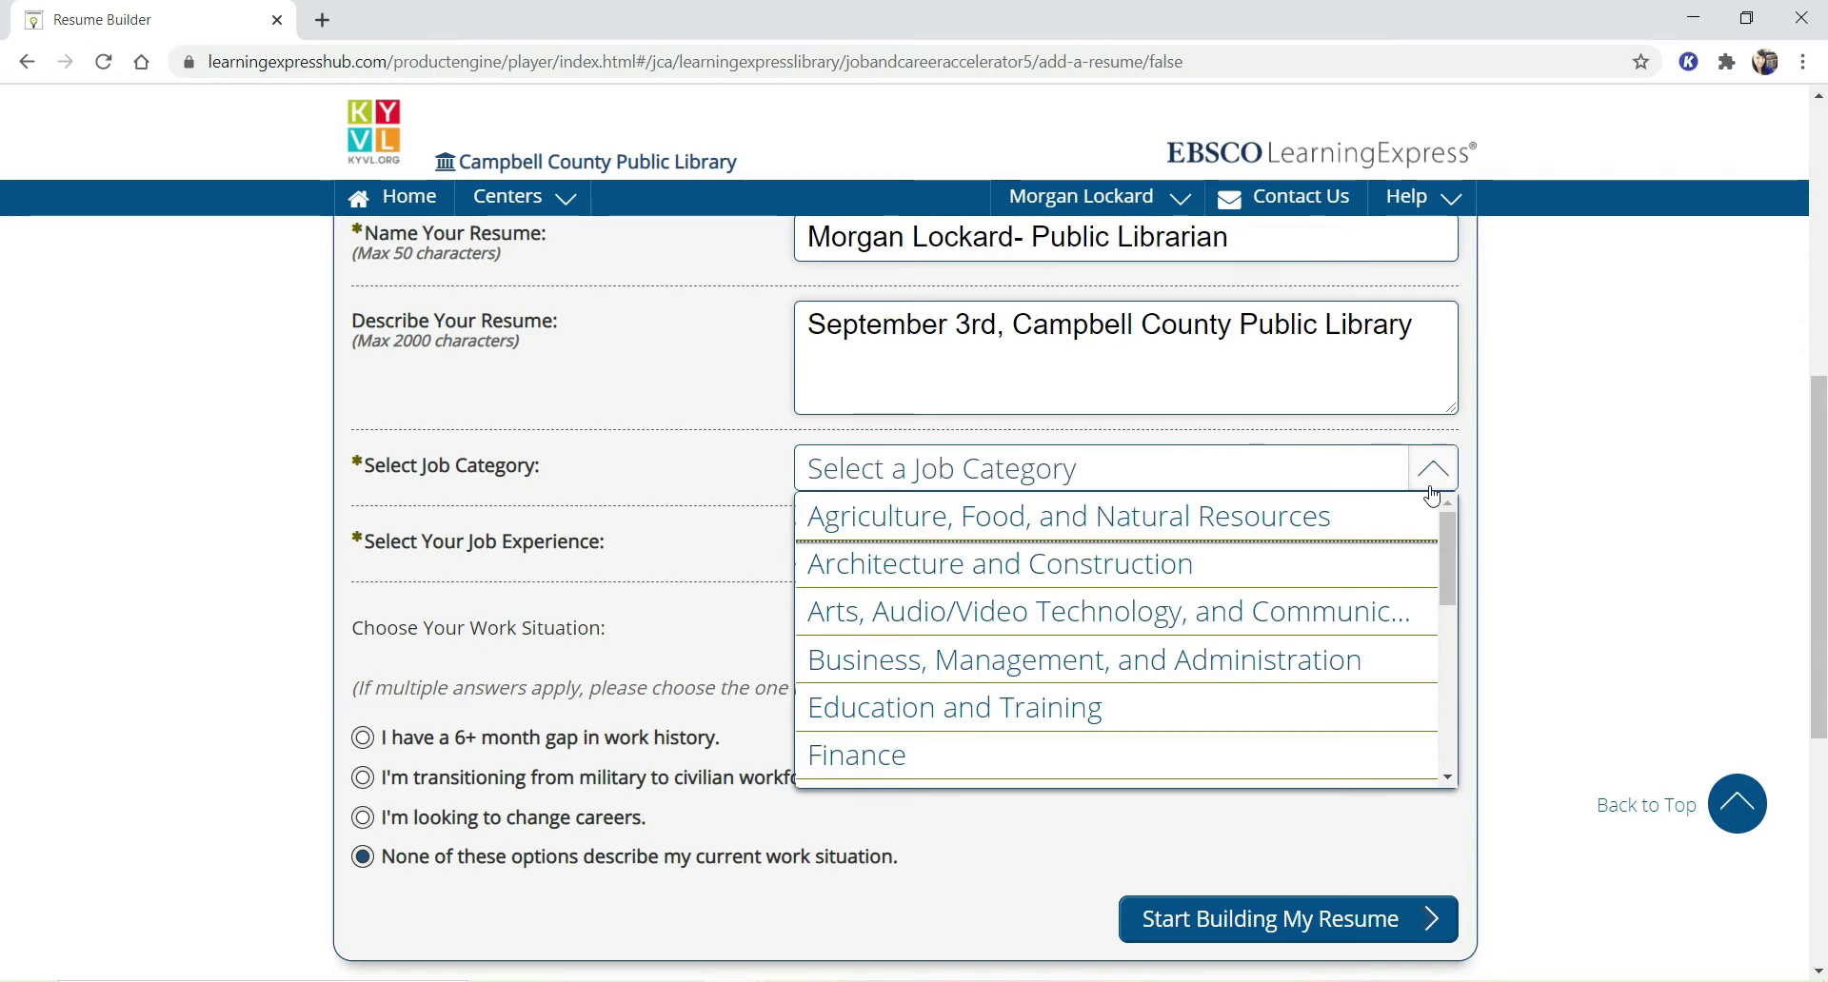
{"action": "left_click", "coordinate": [1292, 712]}
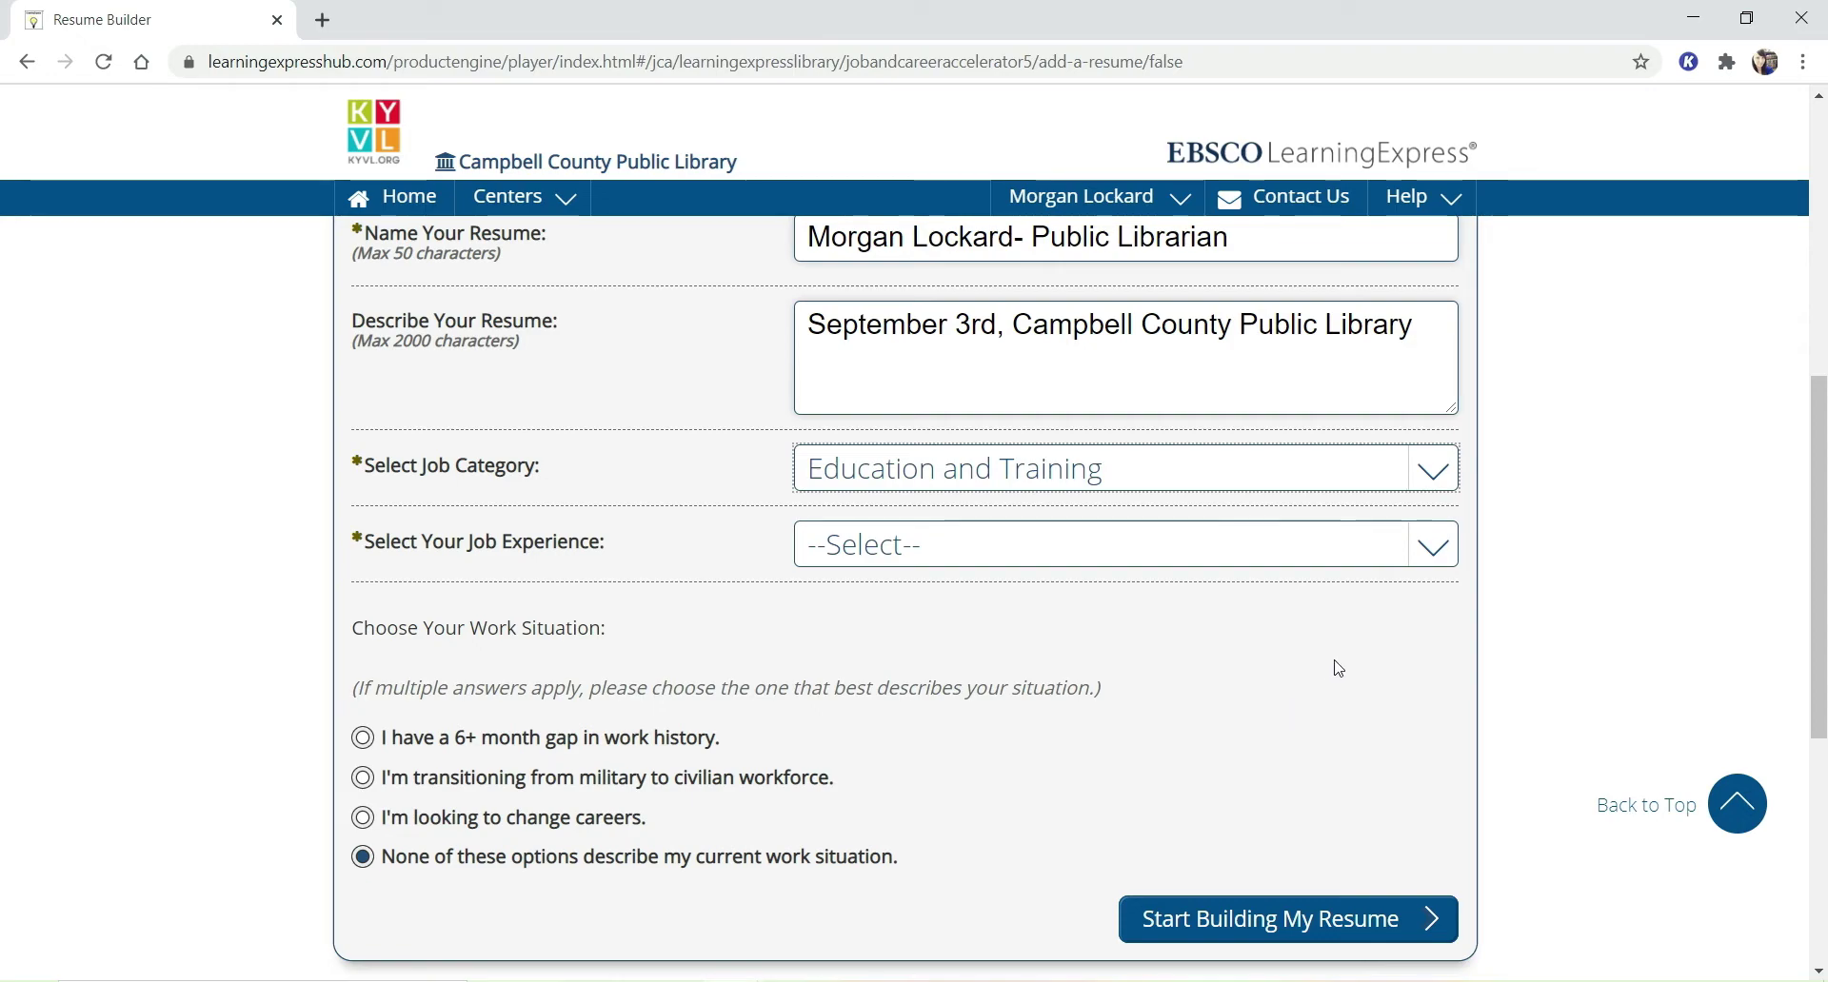
{"action": "left_click", "coordinate": [1447, 558]}
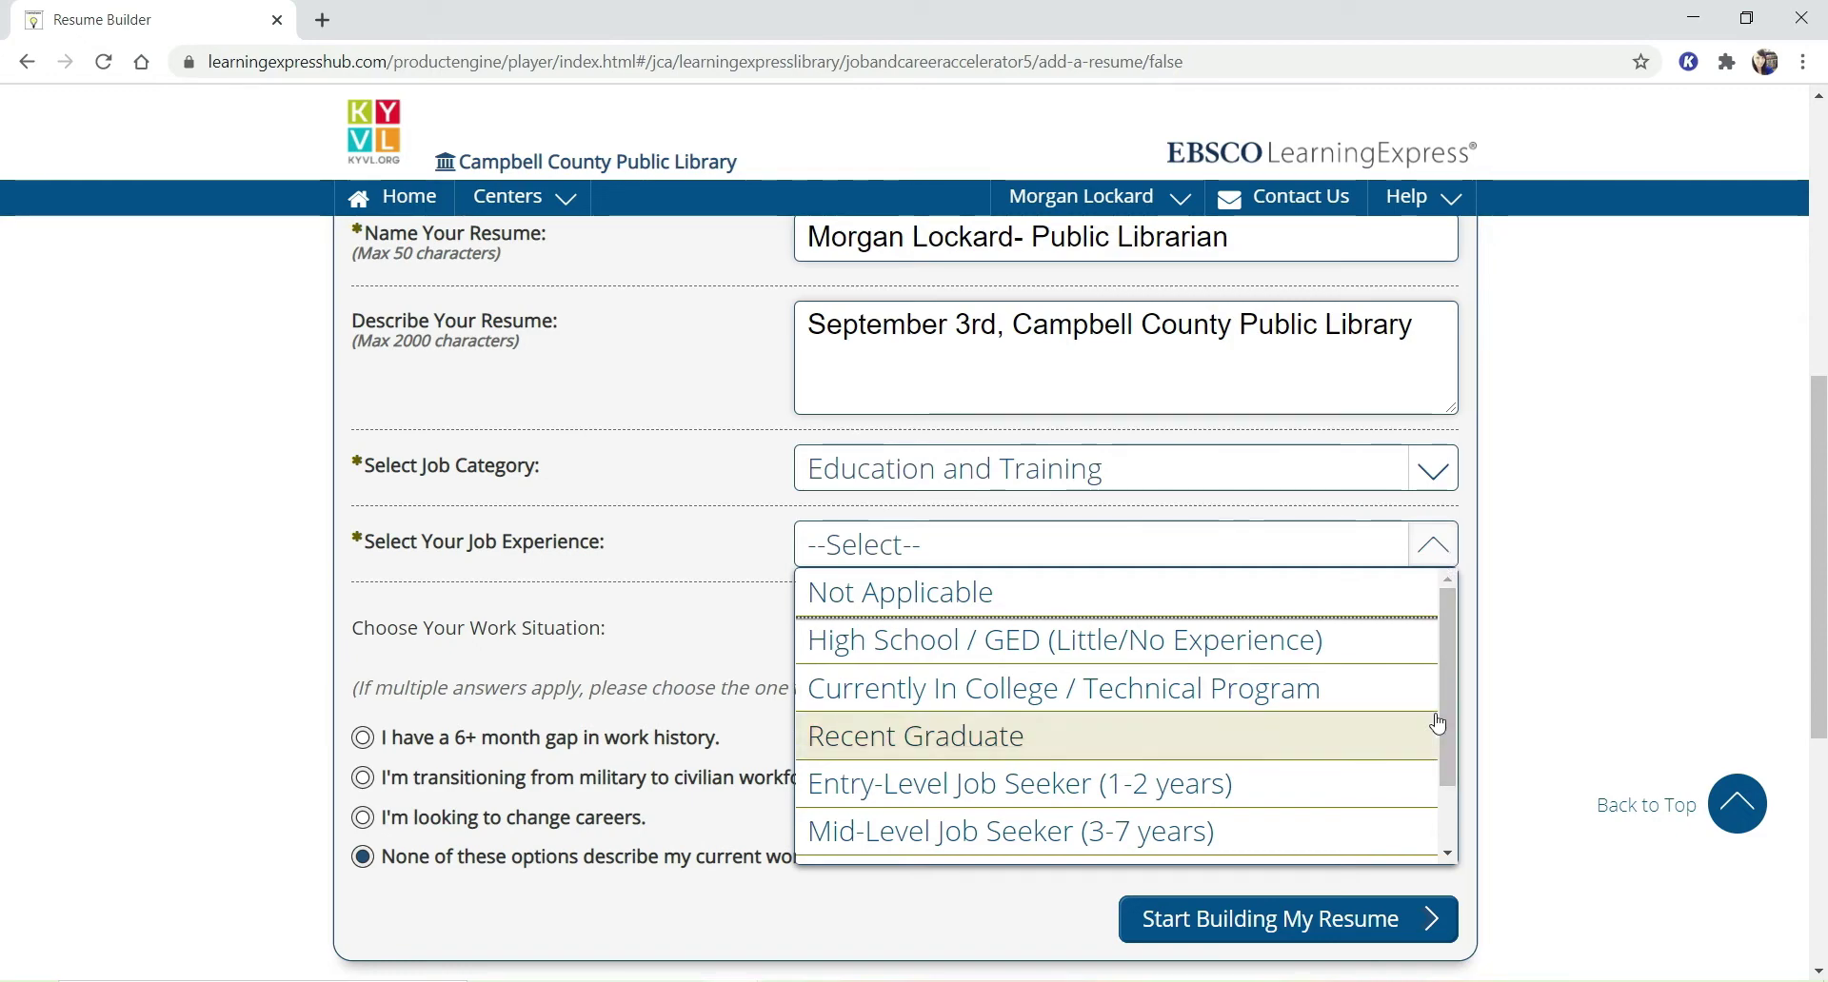
{"action": "left_click_drag", "start_coordinate": [1452, 670], "coordinate": [1451, 779]}
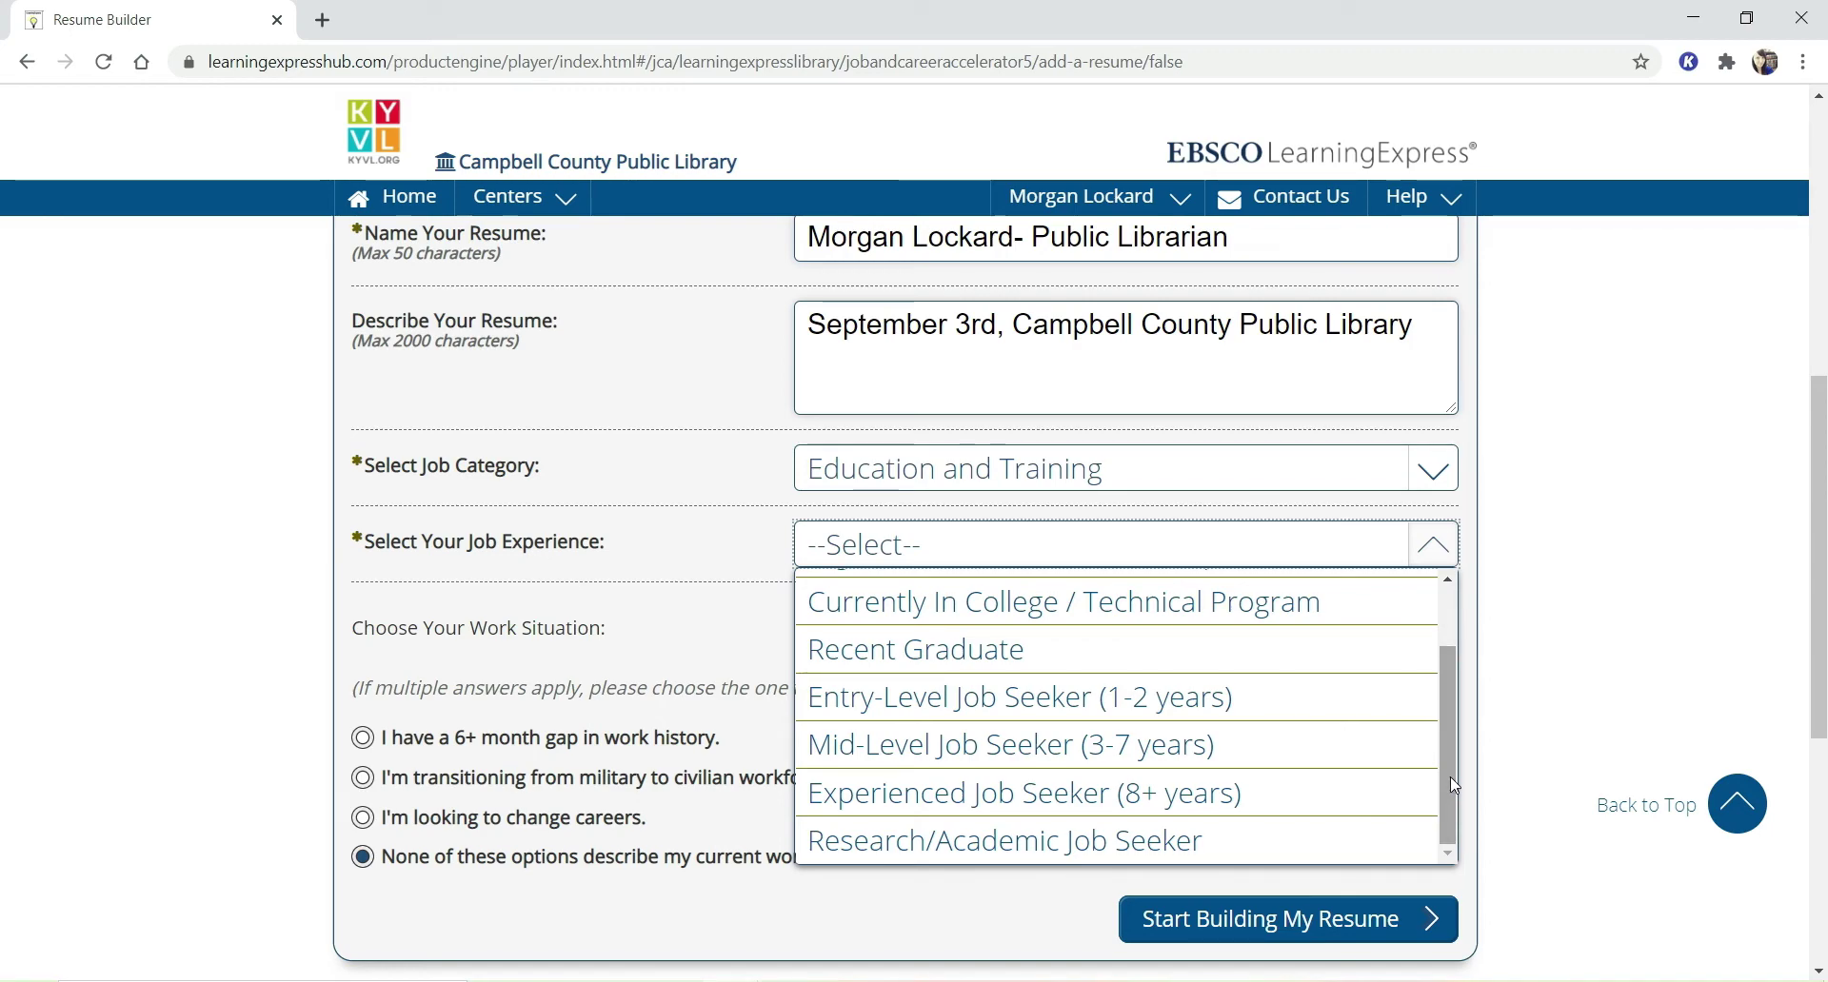
{"action": "left_click", "coordinate": [1329, 756]}
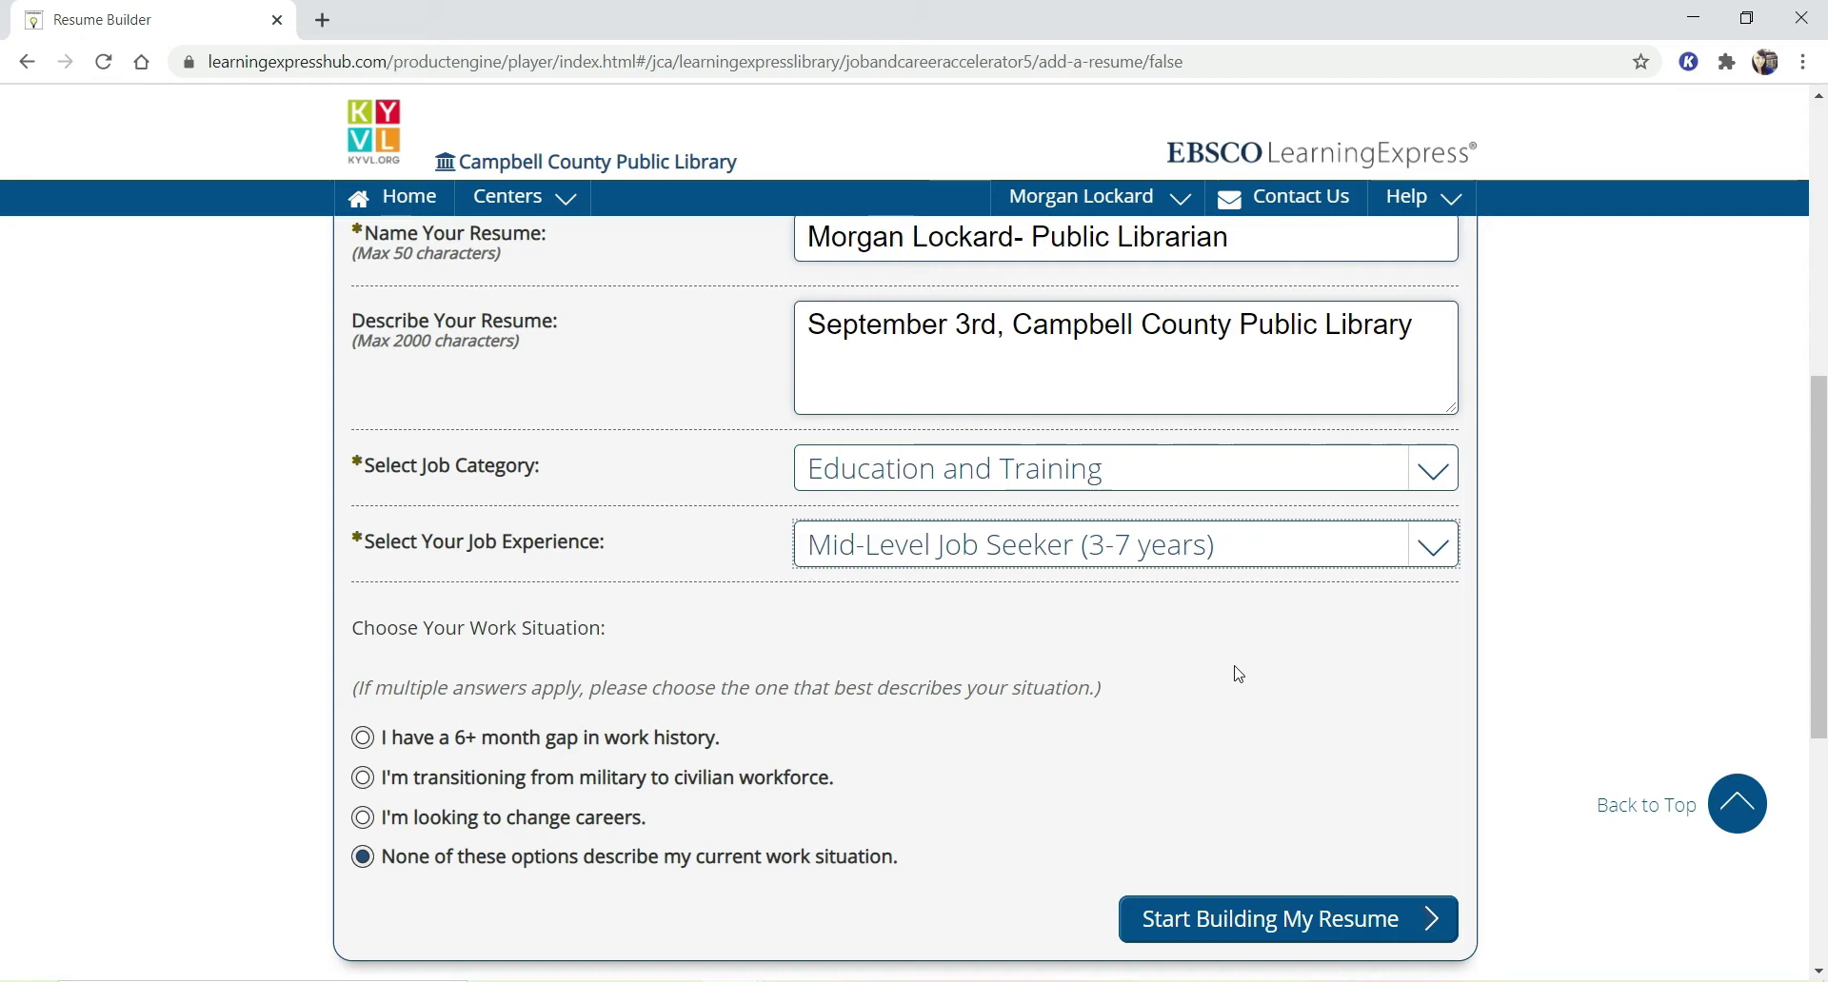
{"action": "left_click", "coordinate": [1275, 941]}
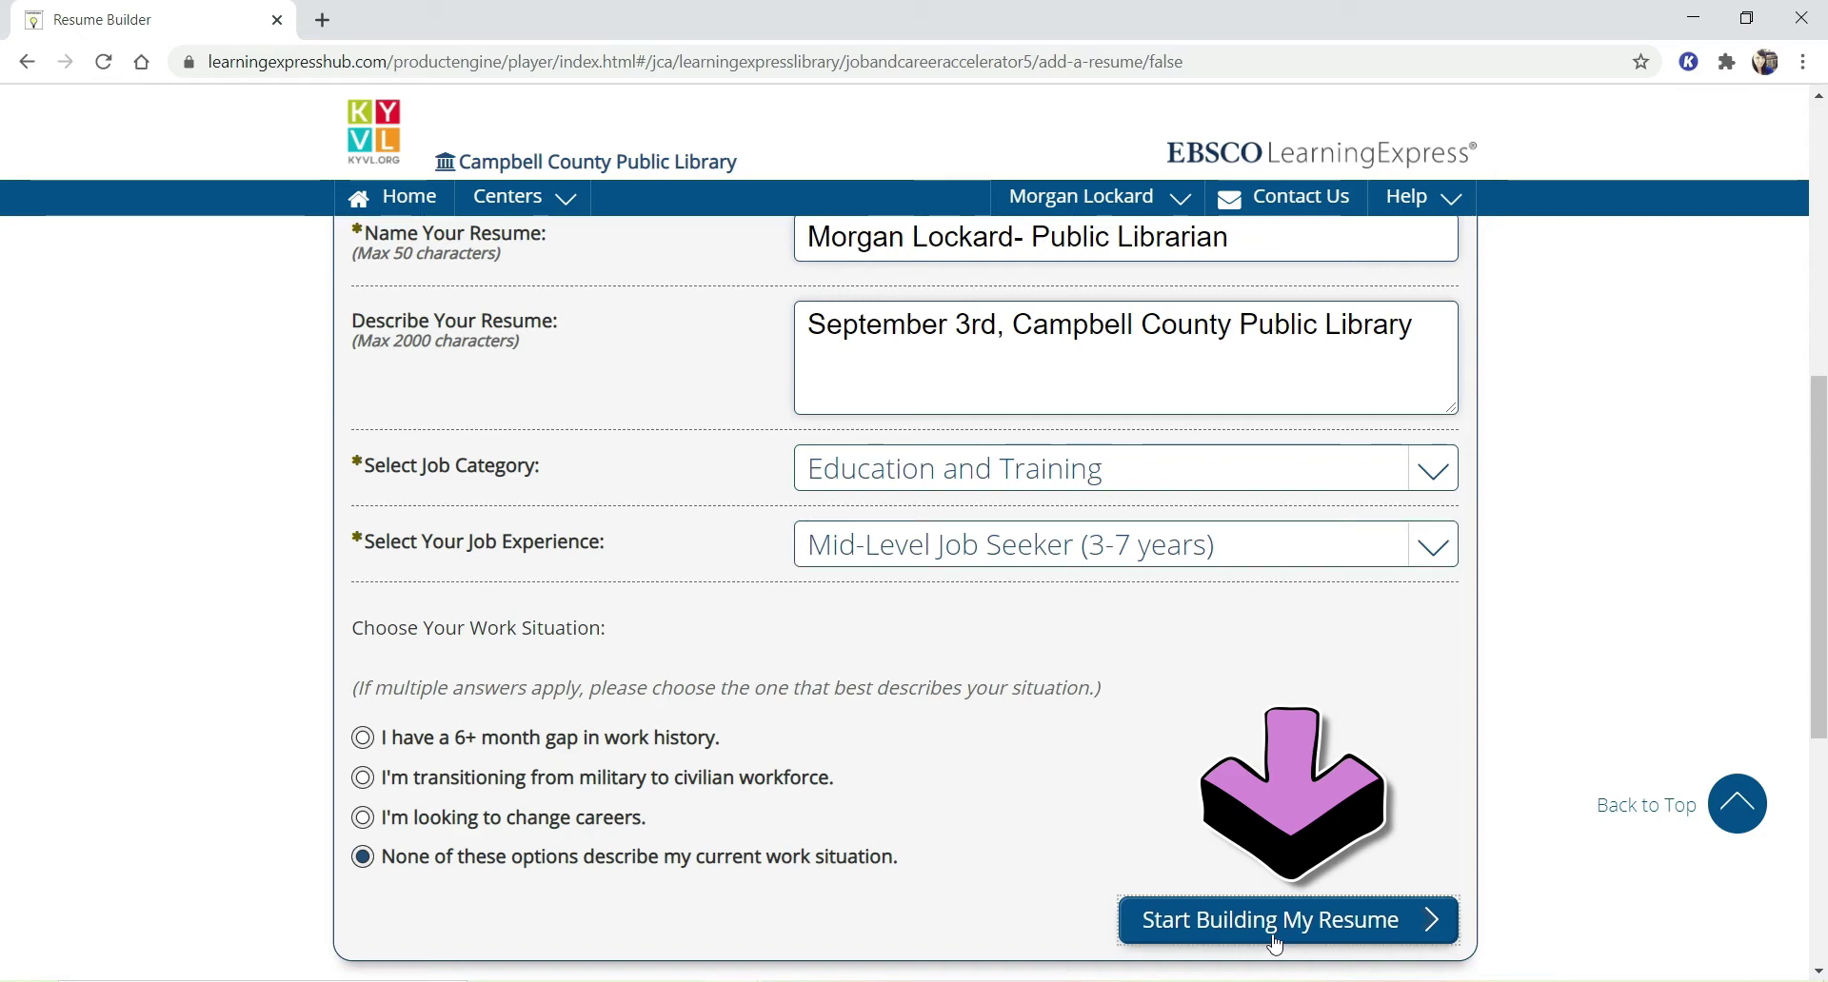
{"action": "scroll", "coordinate": [1820, 259], "scroll_direction": "down", "scroll_amount": 1}
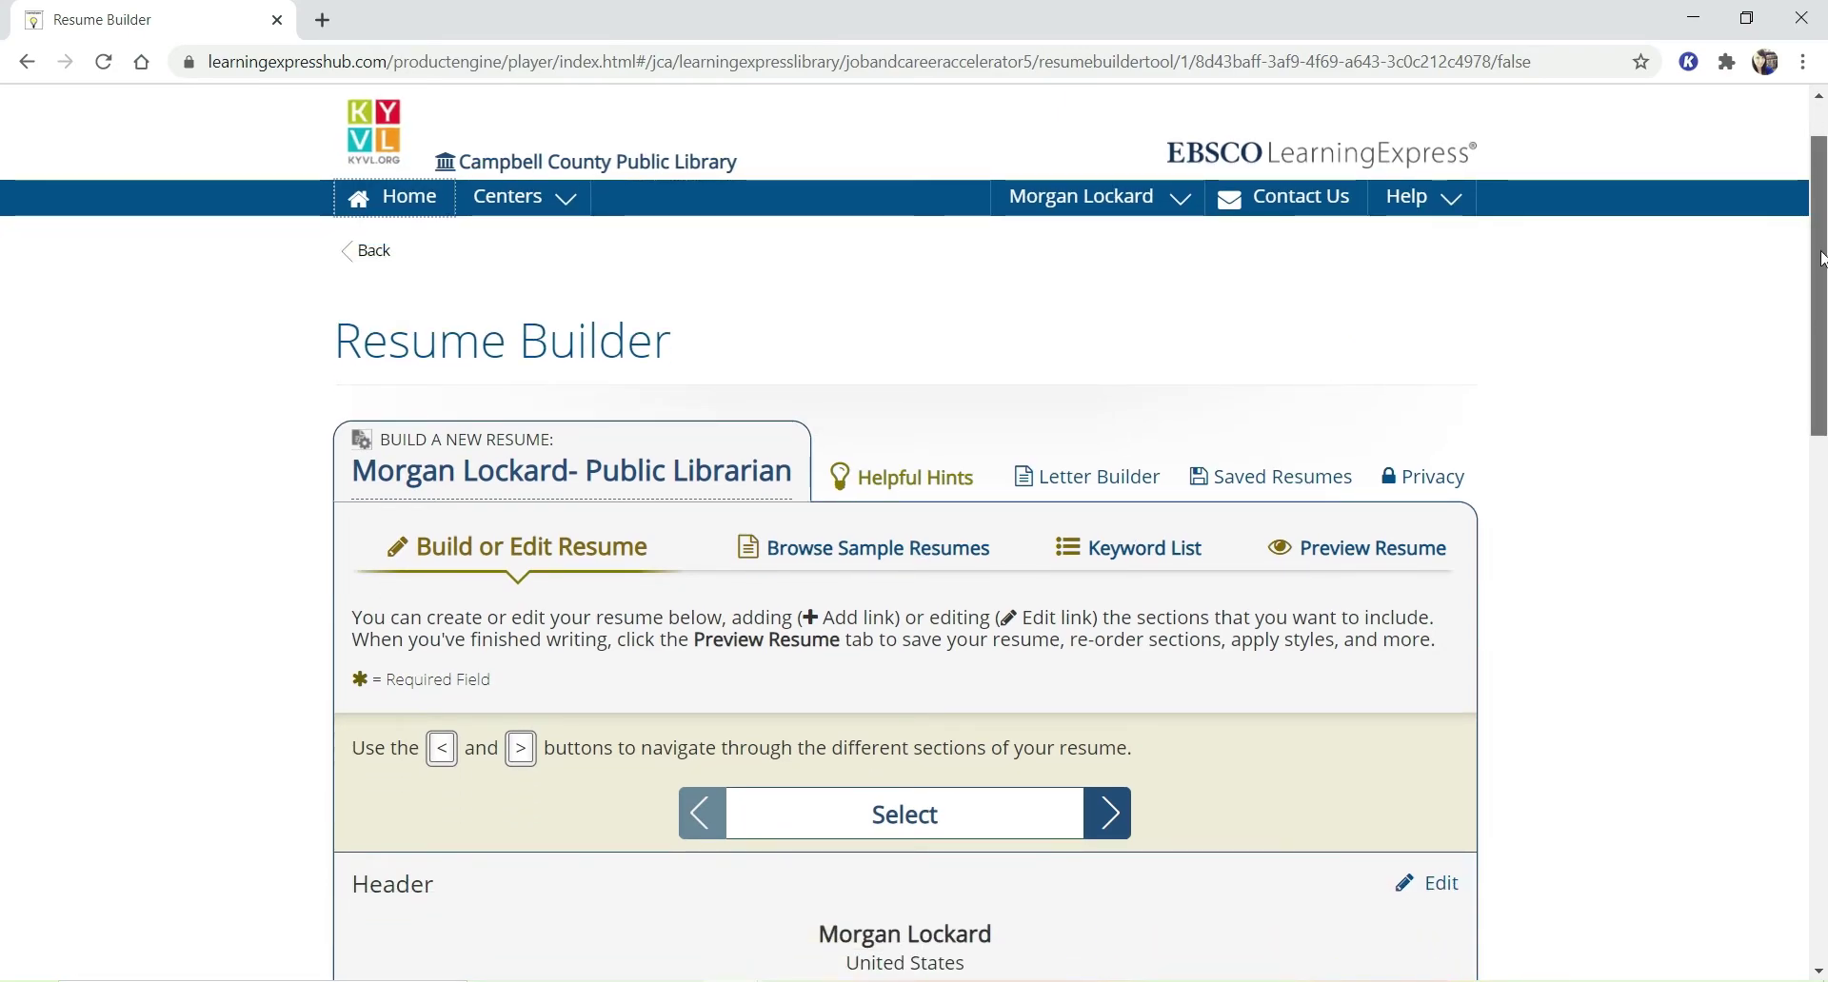
{"action": "left_click_drag", "start_coordinate": [1820, 259], "coordinate": [1820, 301]}
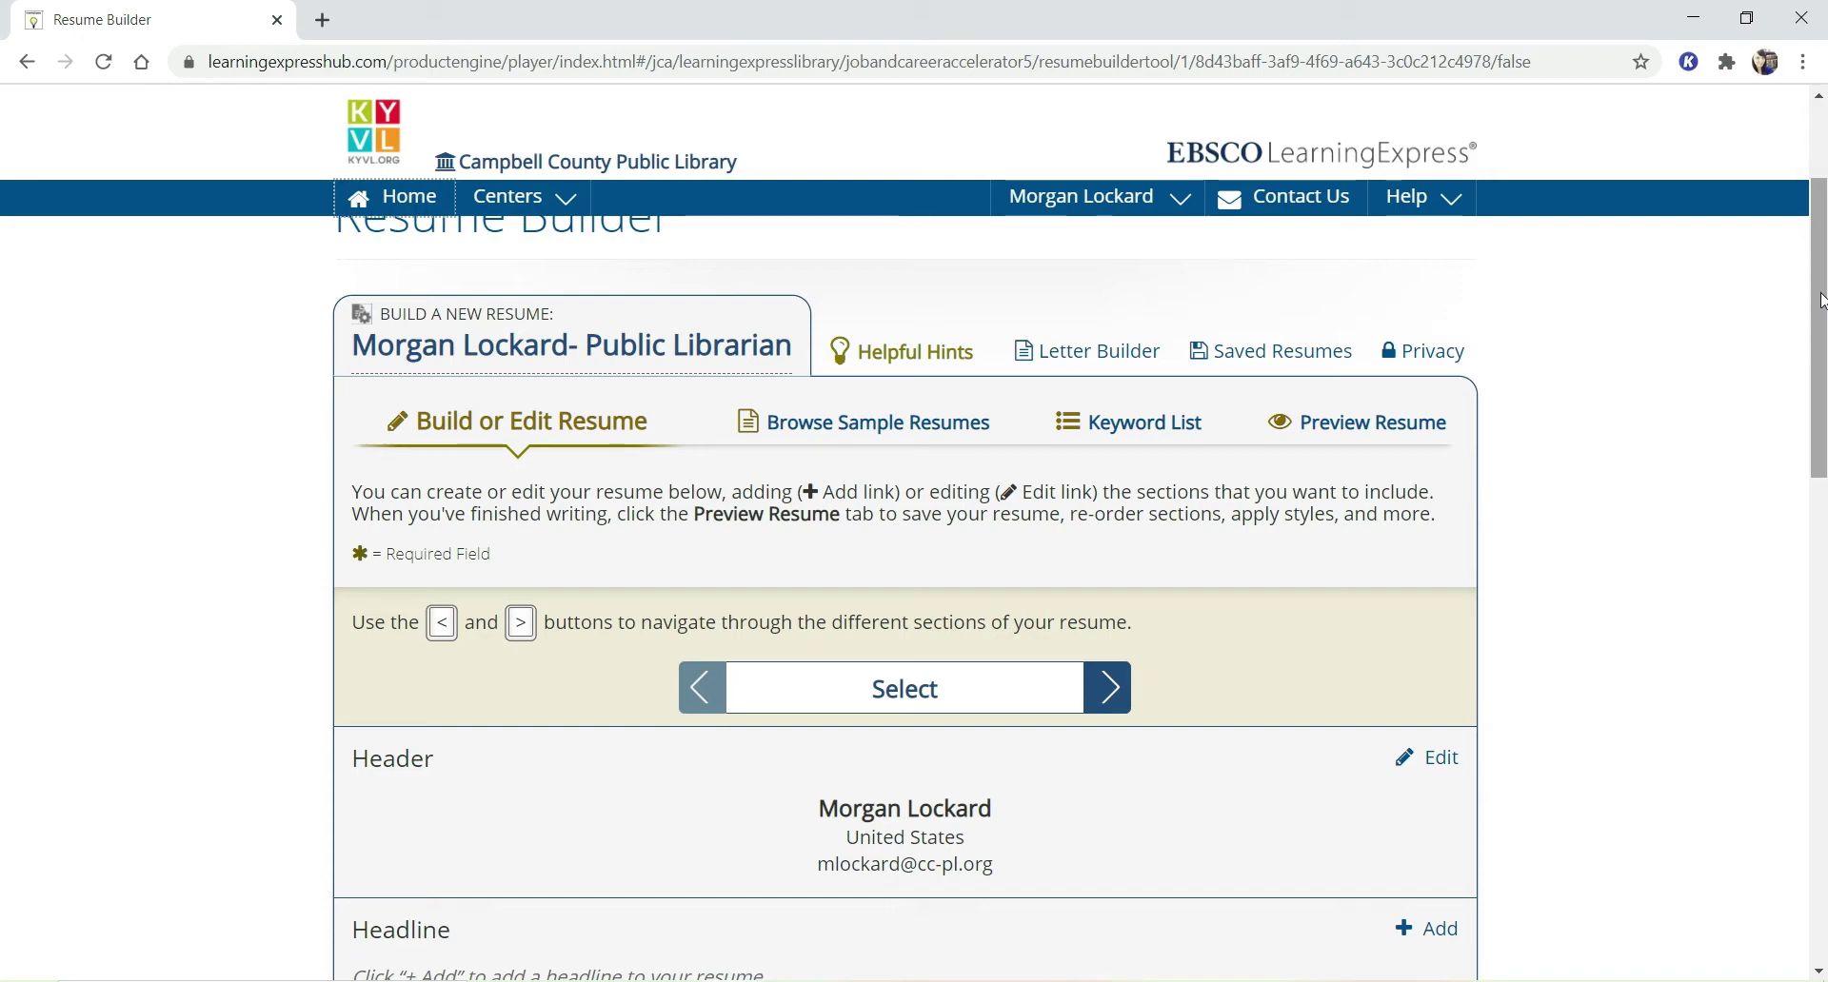
{"action": "scroll", "coordinate": [1750, 305], "scroll_direction": "down", "scroll_amount": 3}
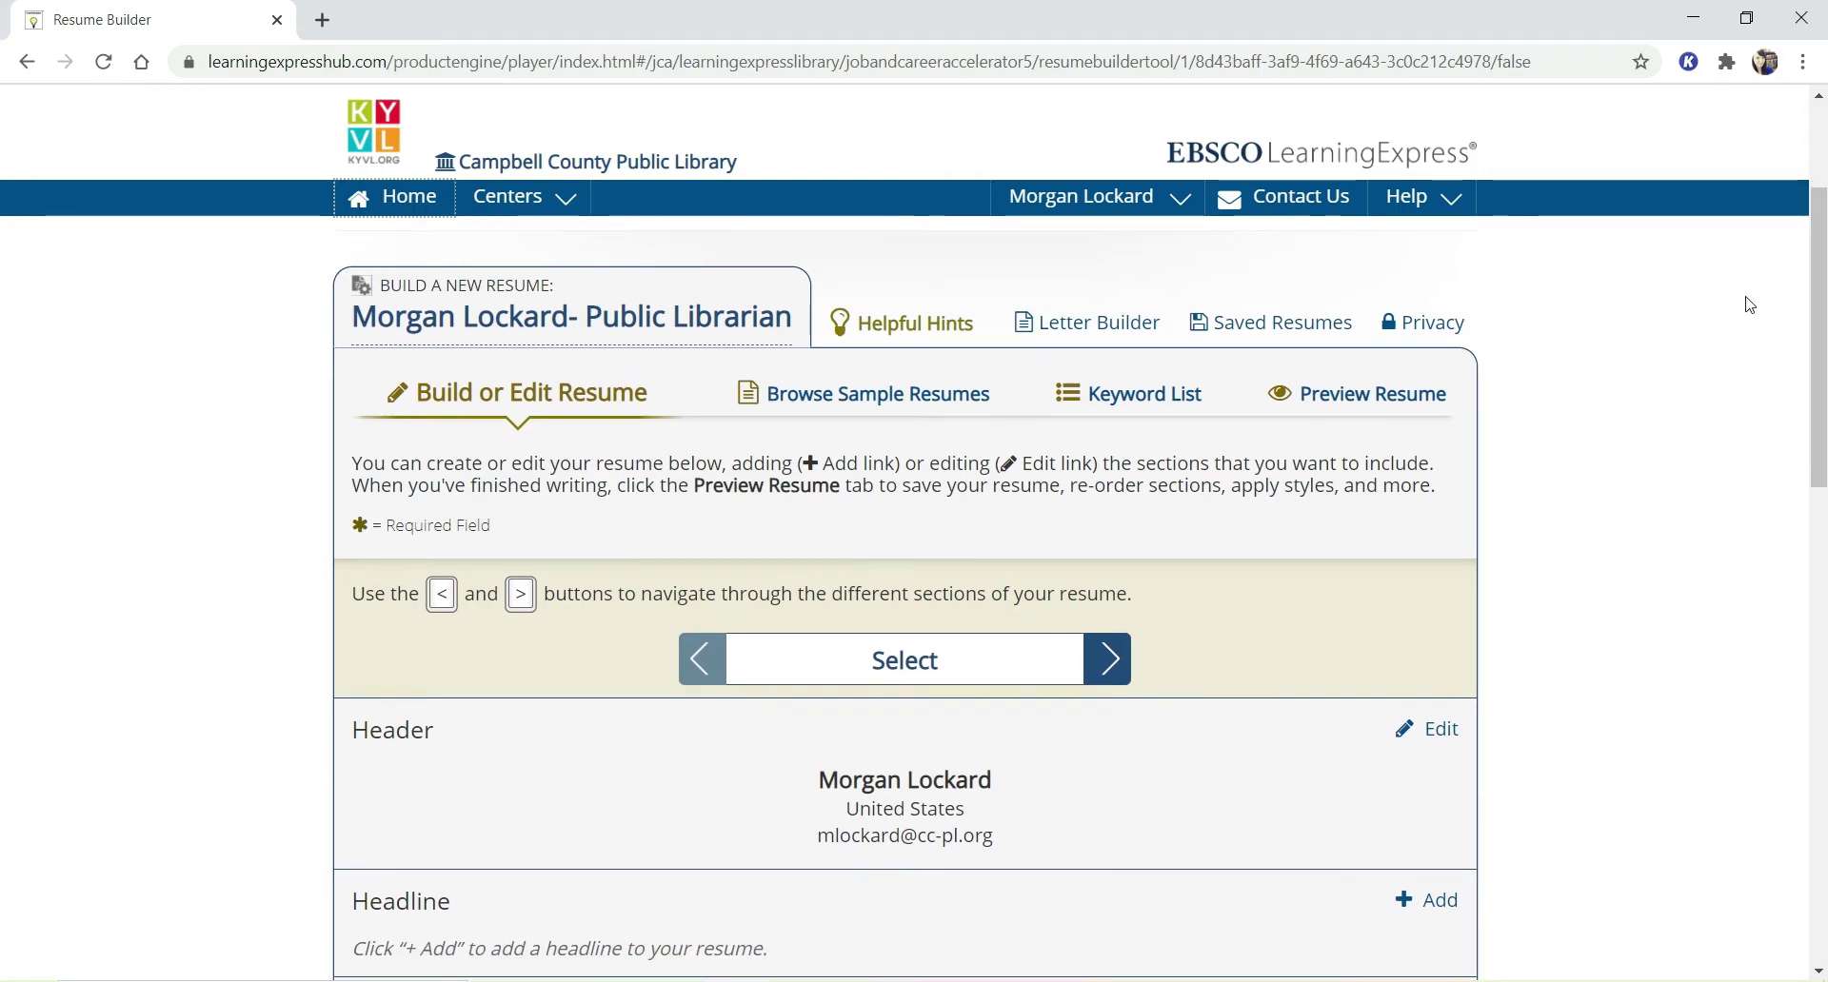
{"action": "scroll", "coordinate": [1750, 304], "scroll_direction": "down", "scroll_amount": 3}
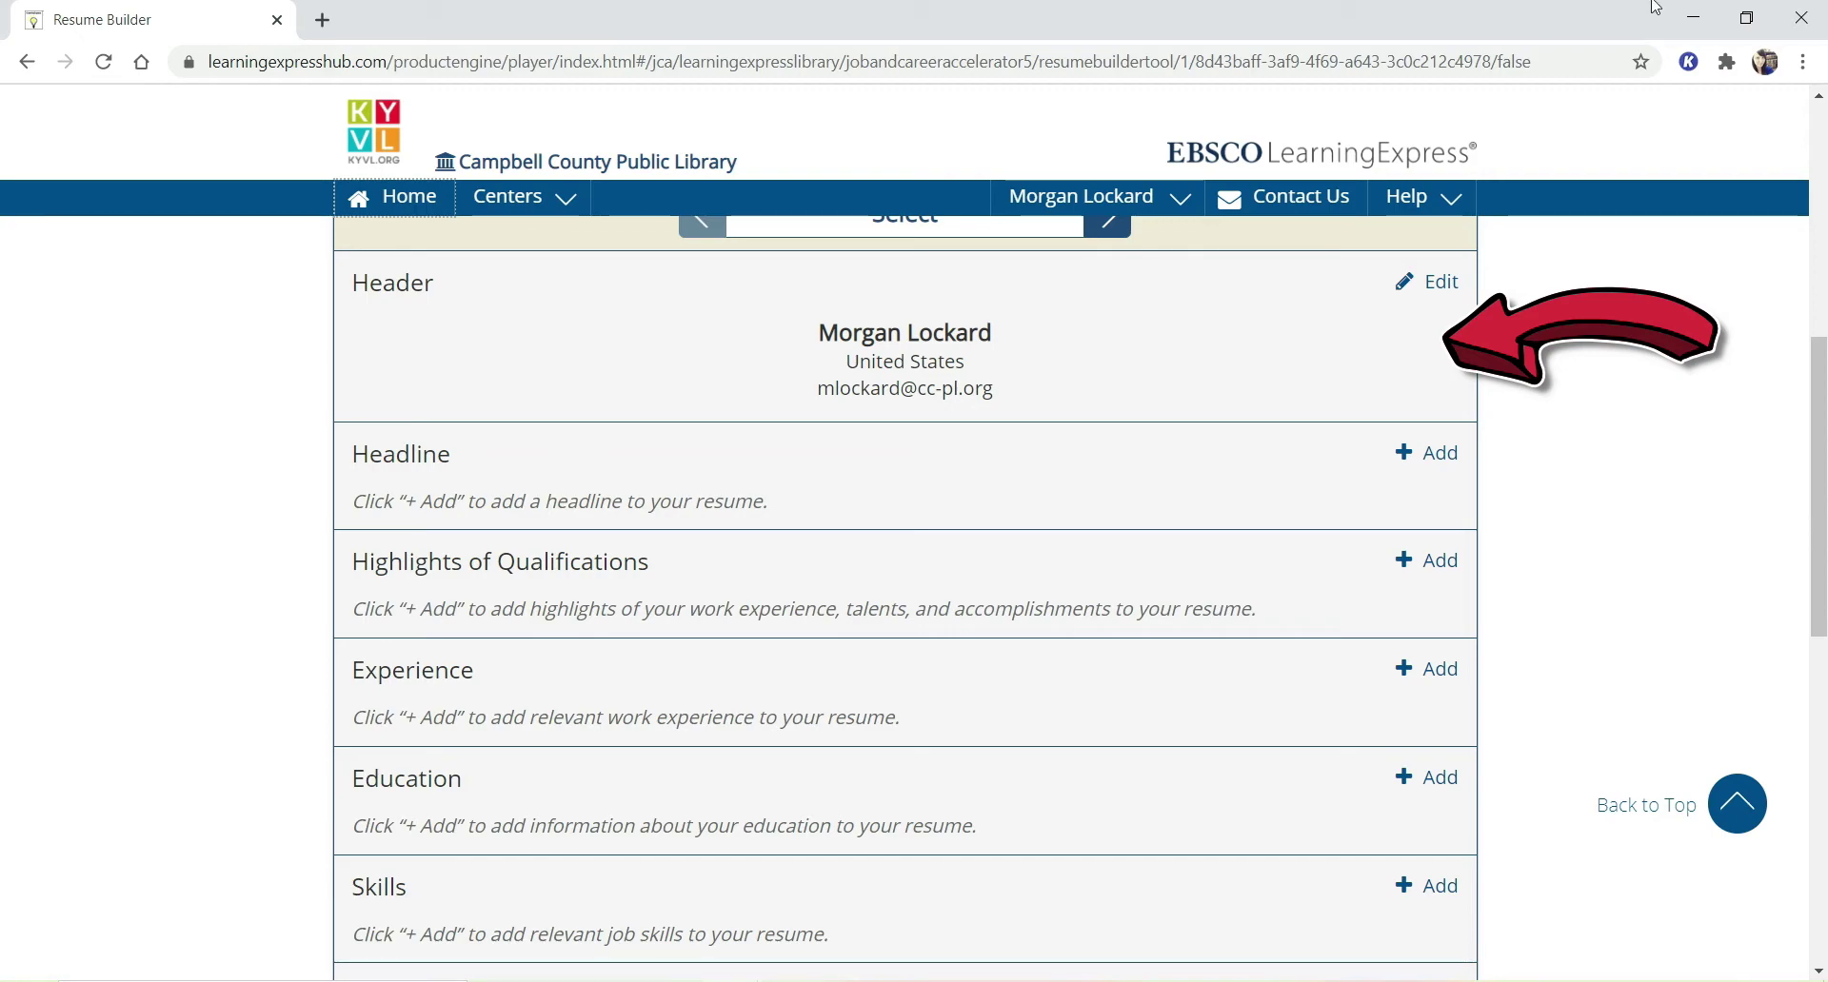
Edit the resume Header, view its completion tips, and save the contact details.
{"action": "left_click", "coordinate": [1429, 299]}
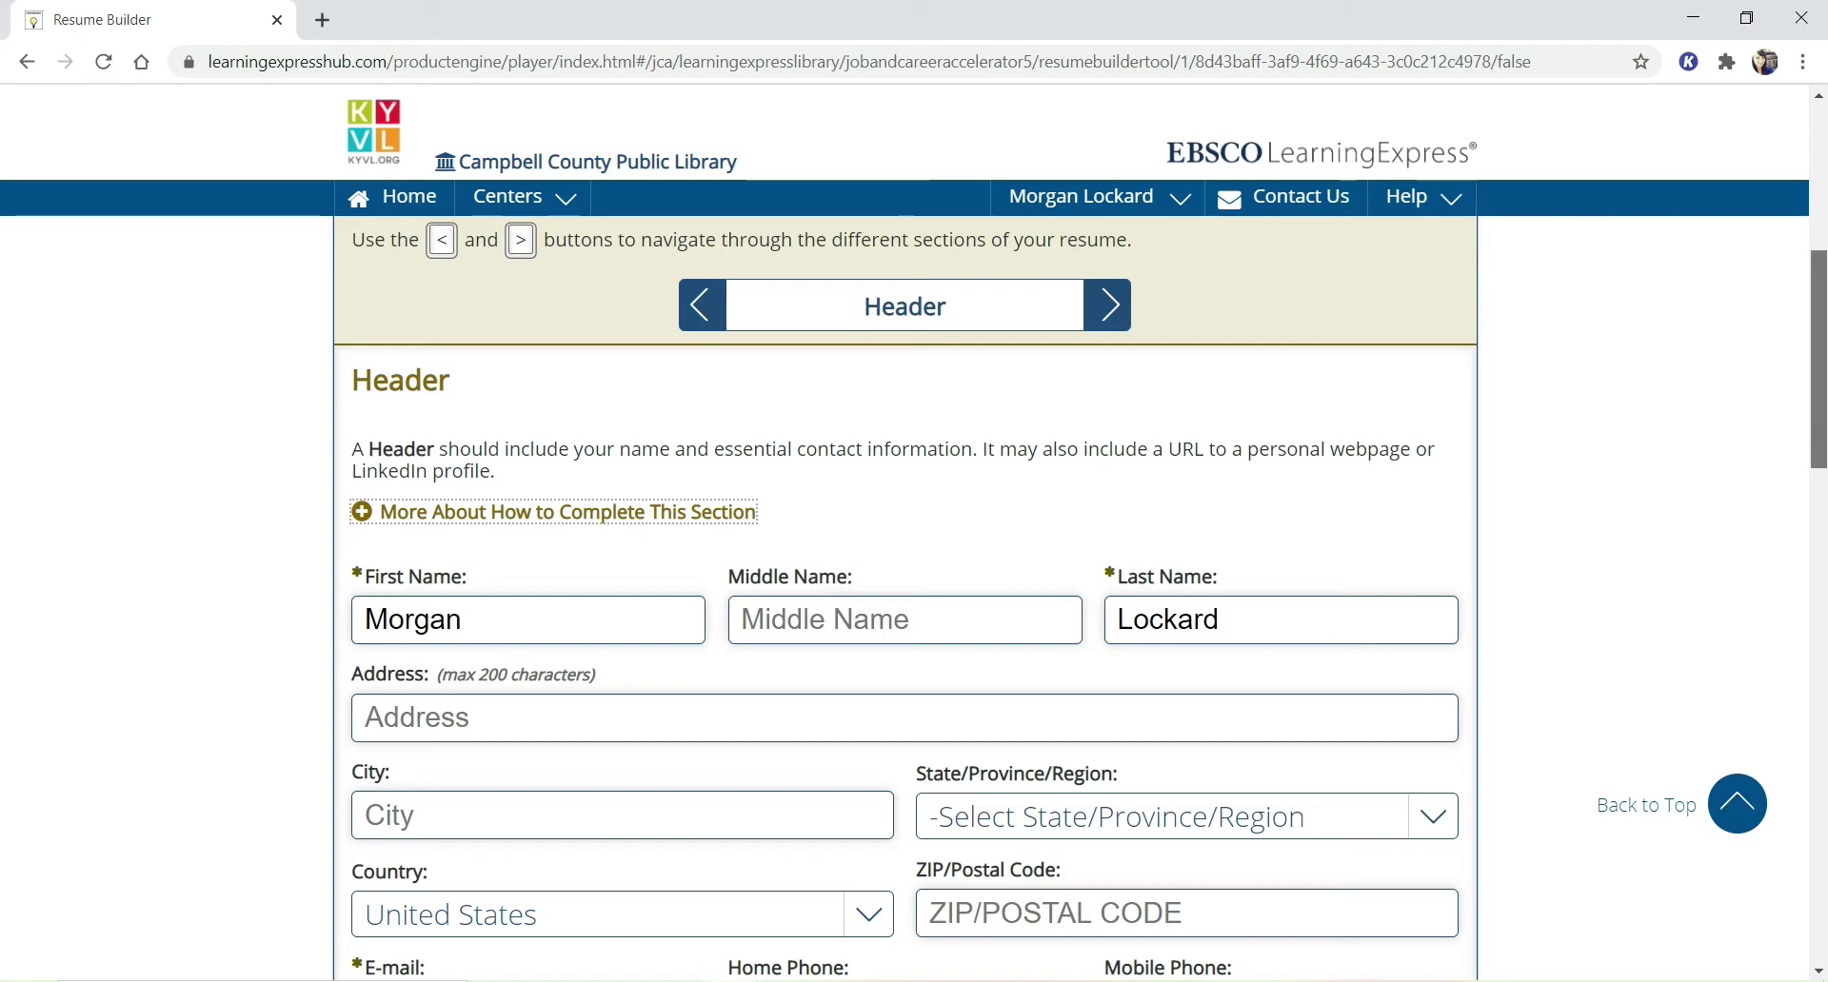
{"action": "left_click_drag", "start_coordinate": [1820, 412], "coordinate": [1820, 437]}
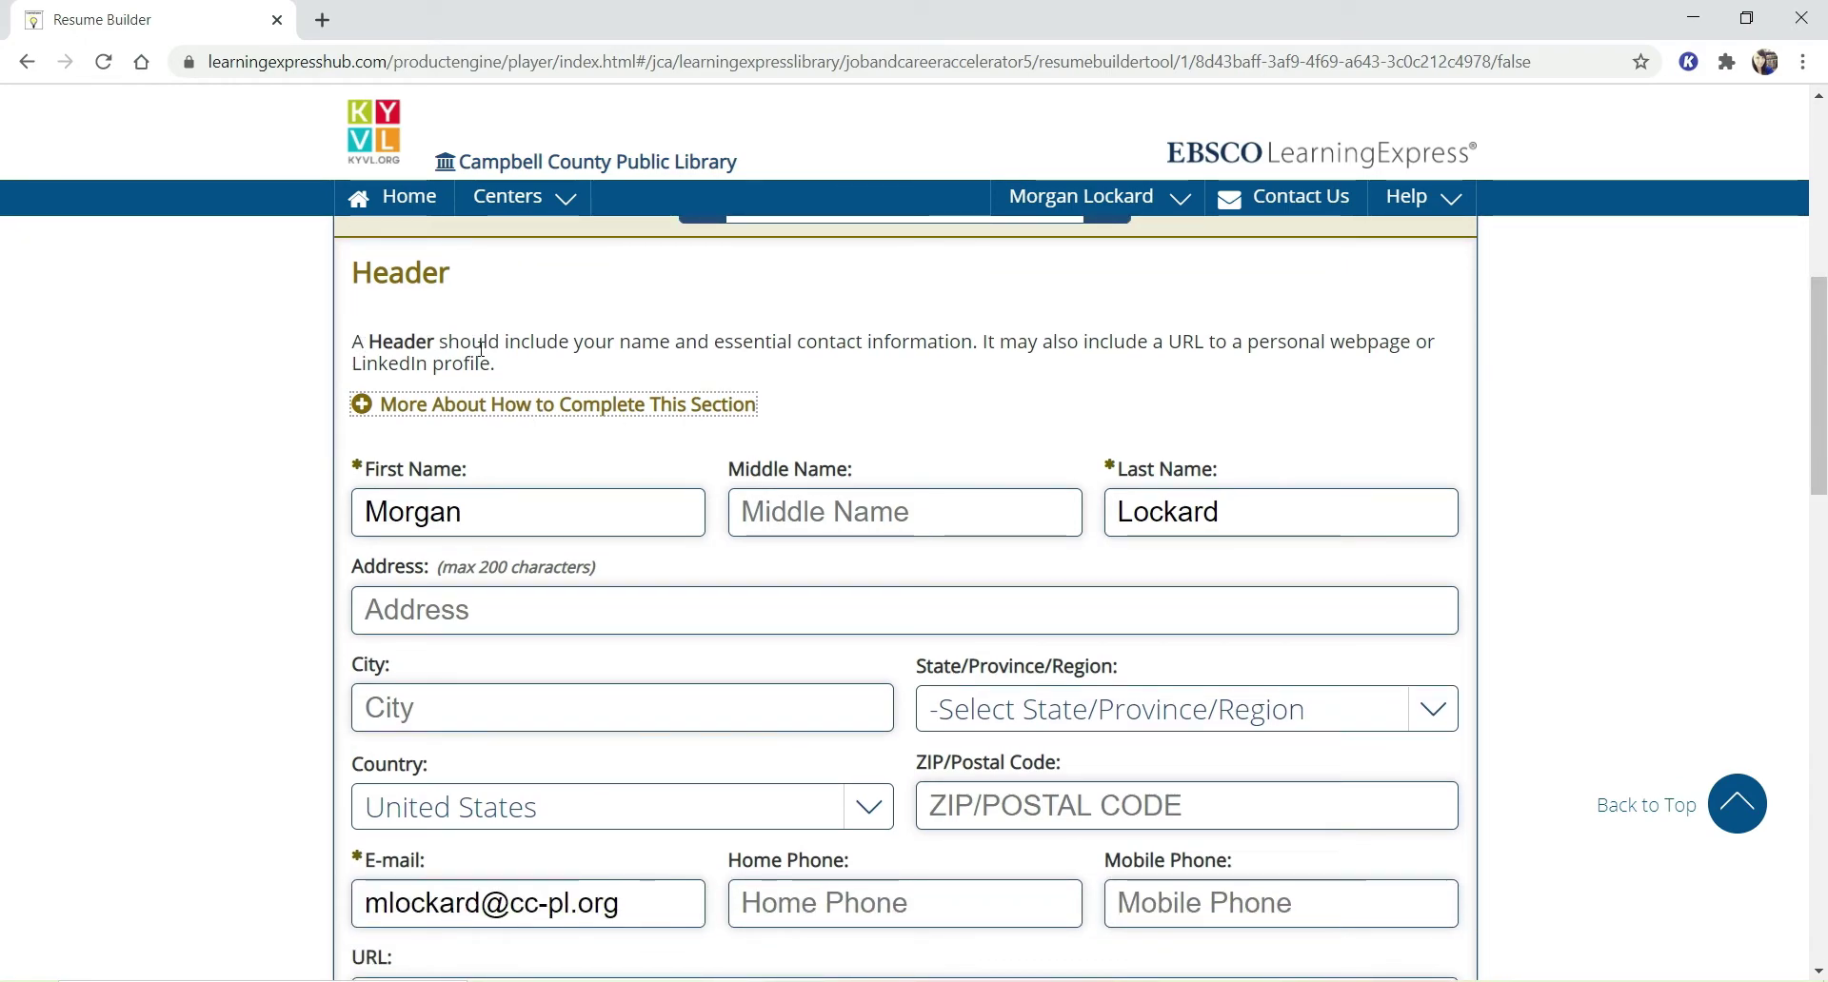
{"action": "left_click", "coordinate": [449, 417]}
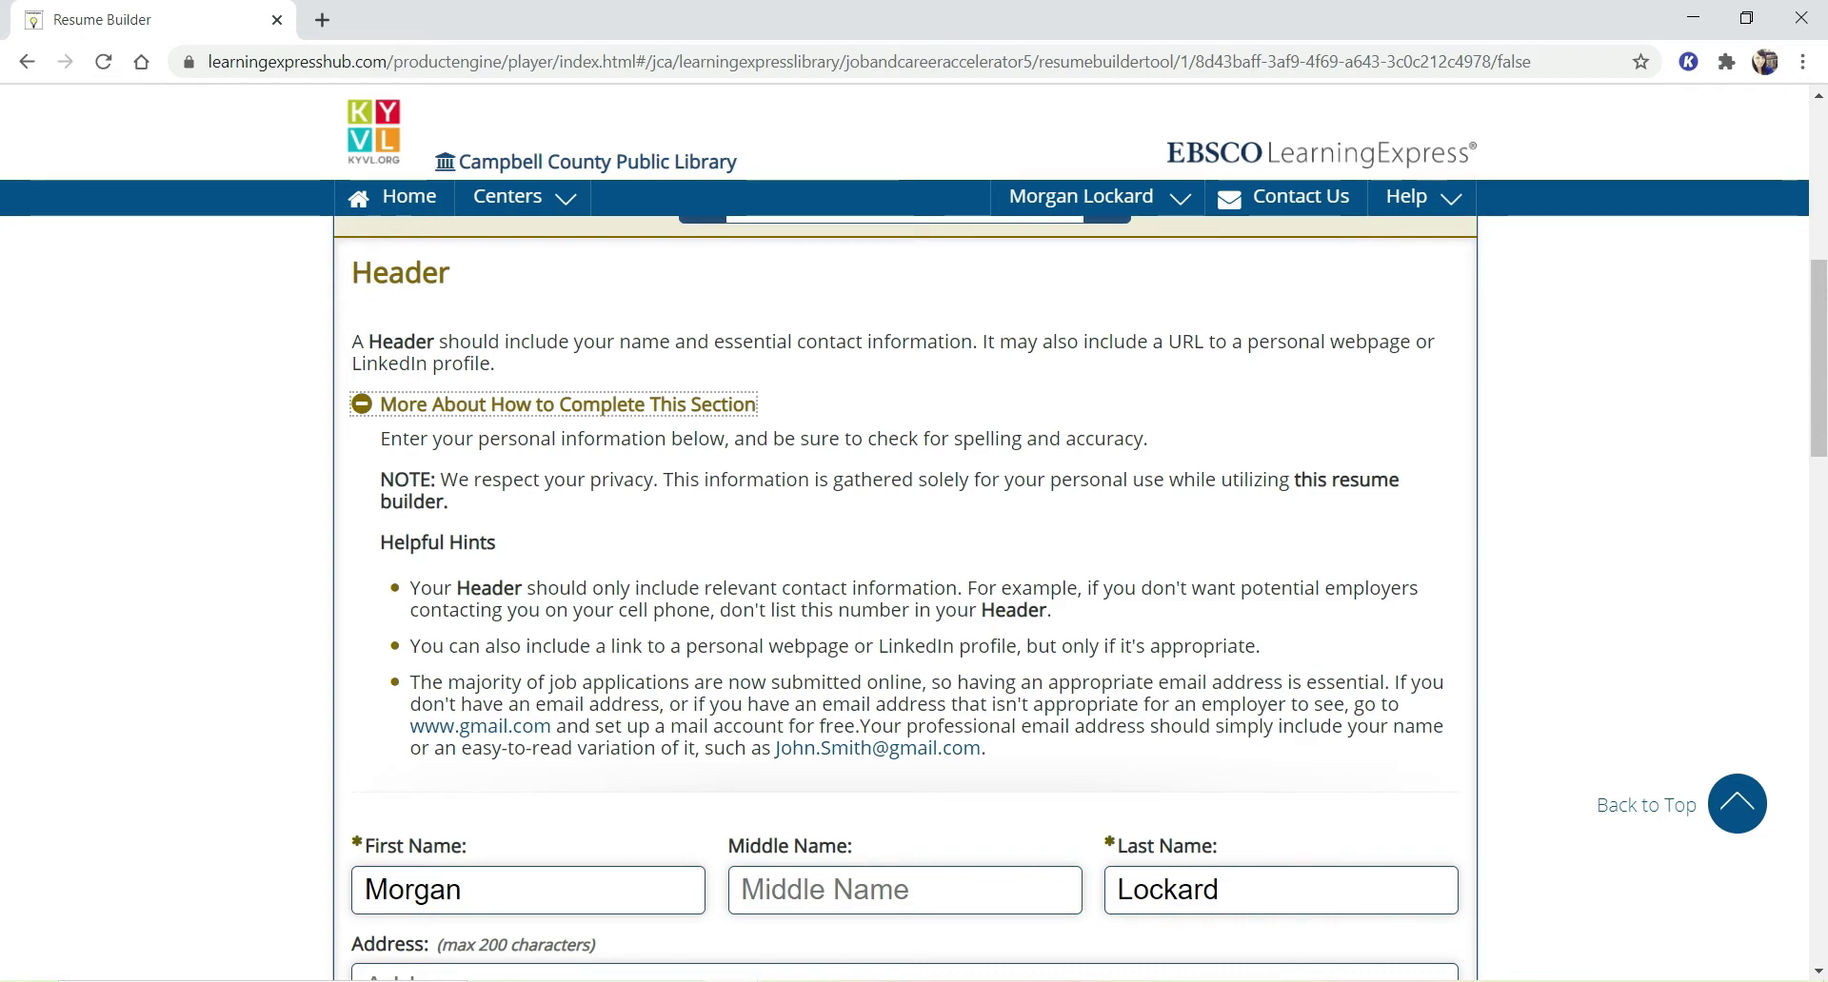
{"action": "scroll", "coordinate": [914, 581], "scroll_direction": "down", "scroll_amount": 5}
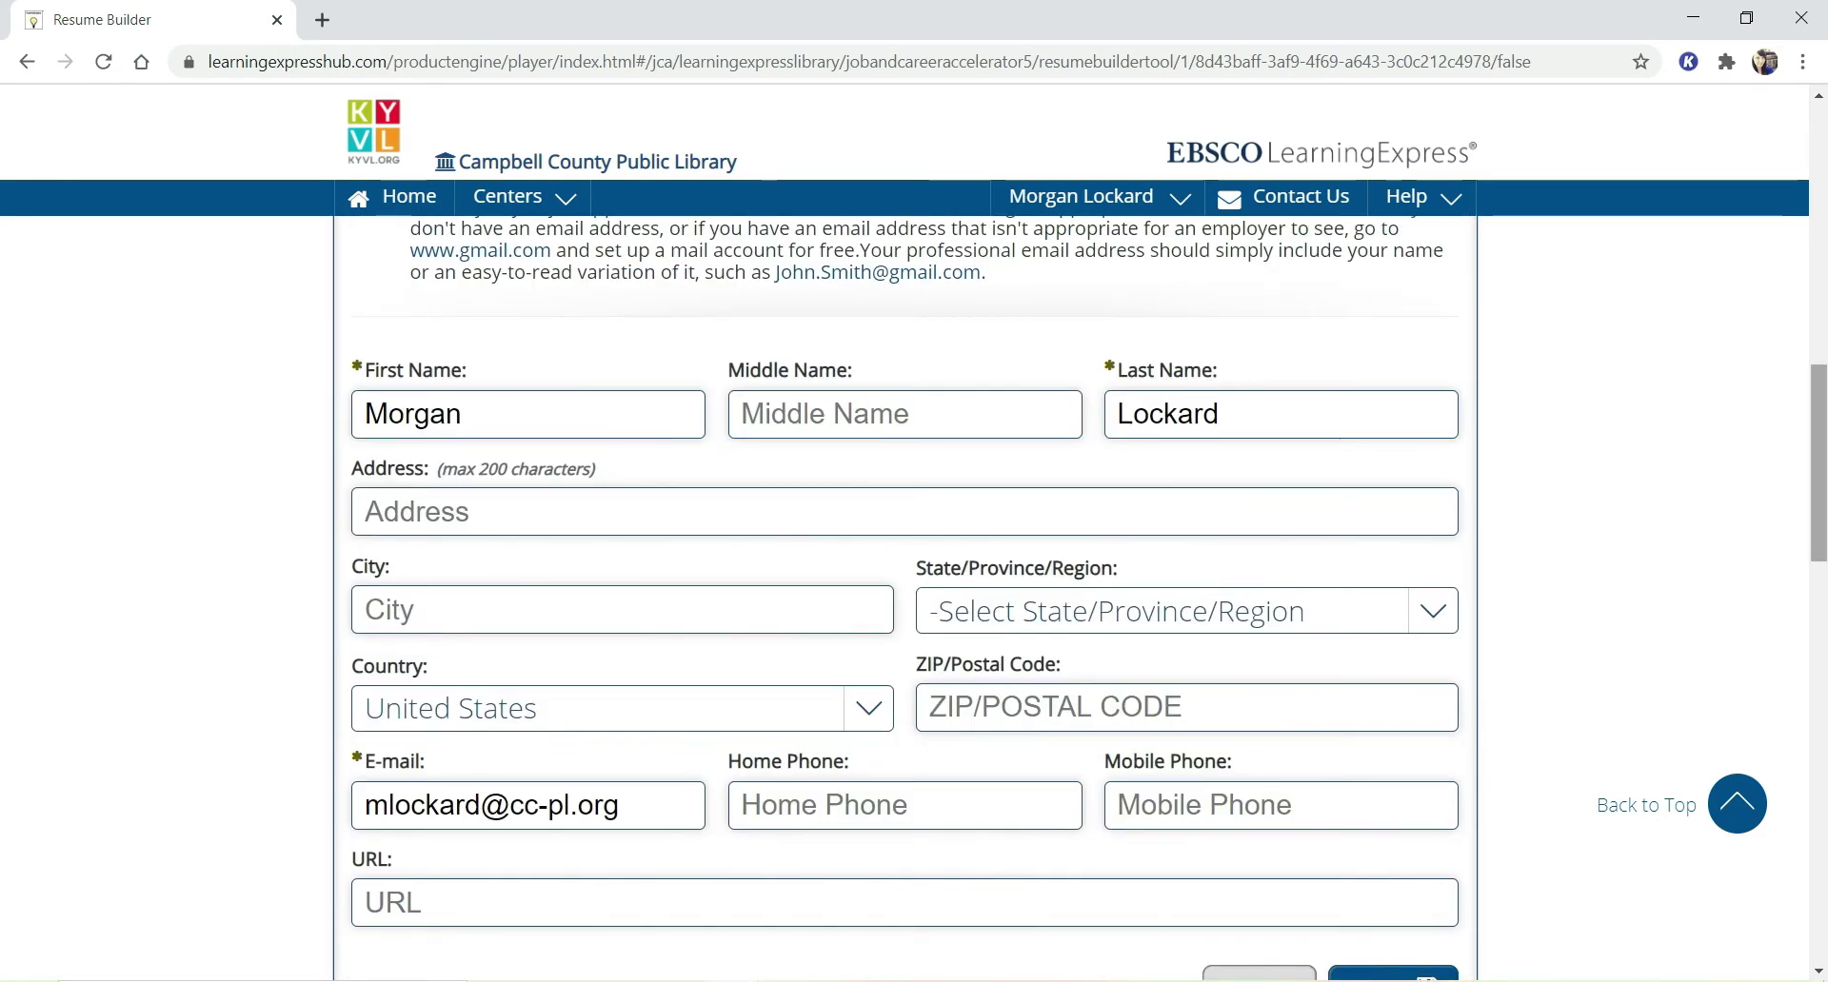
{"action": "scroll", "coordinate": [913, 581], "scroll_direction": "down", "scroll_amount": 1}
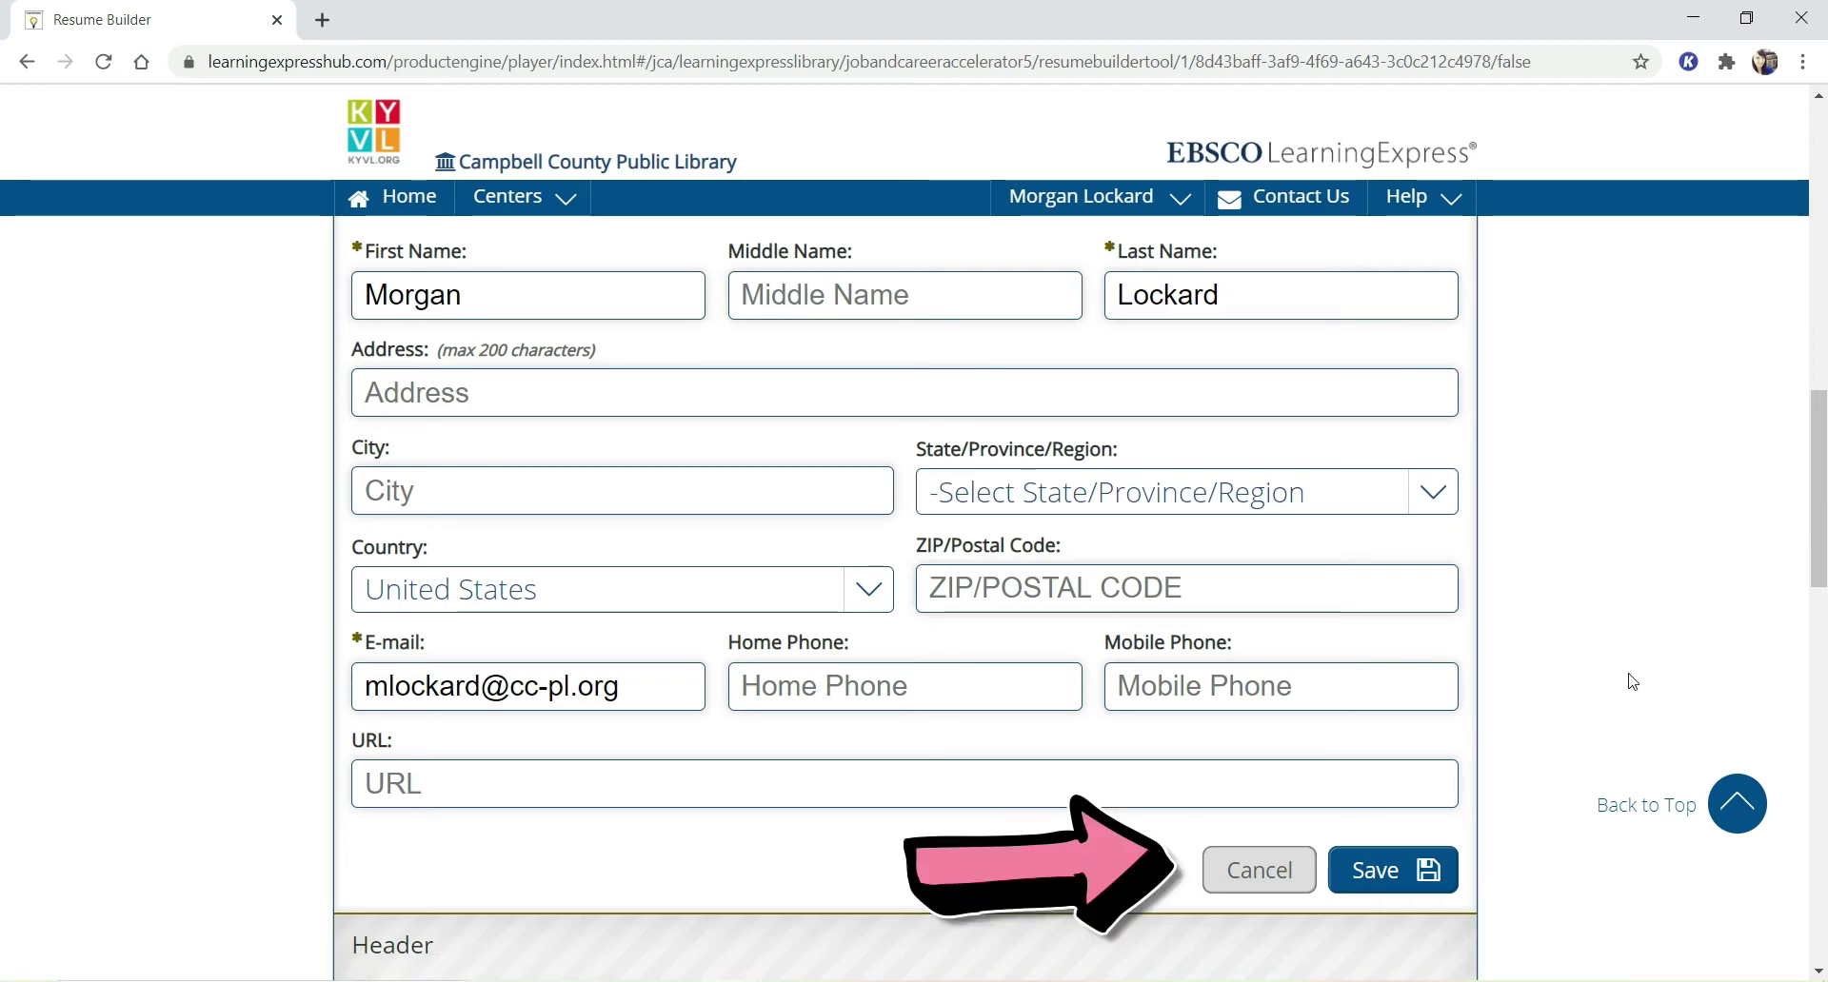
{"action": "left_click", "coordinate": [1431, 885]}
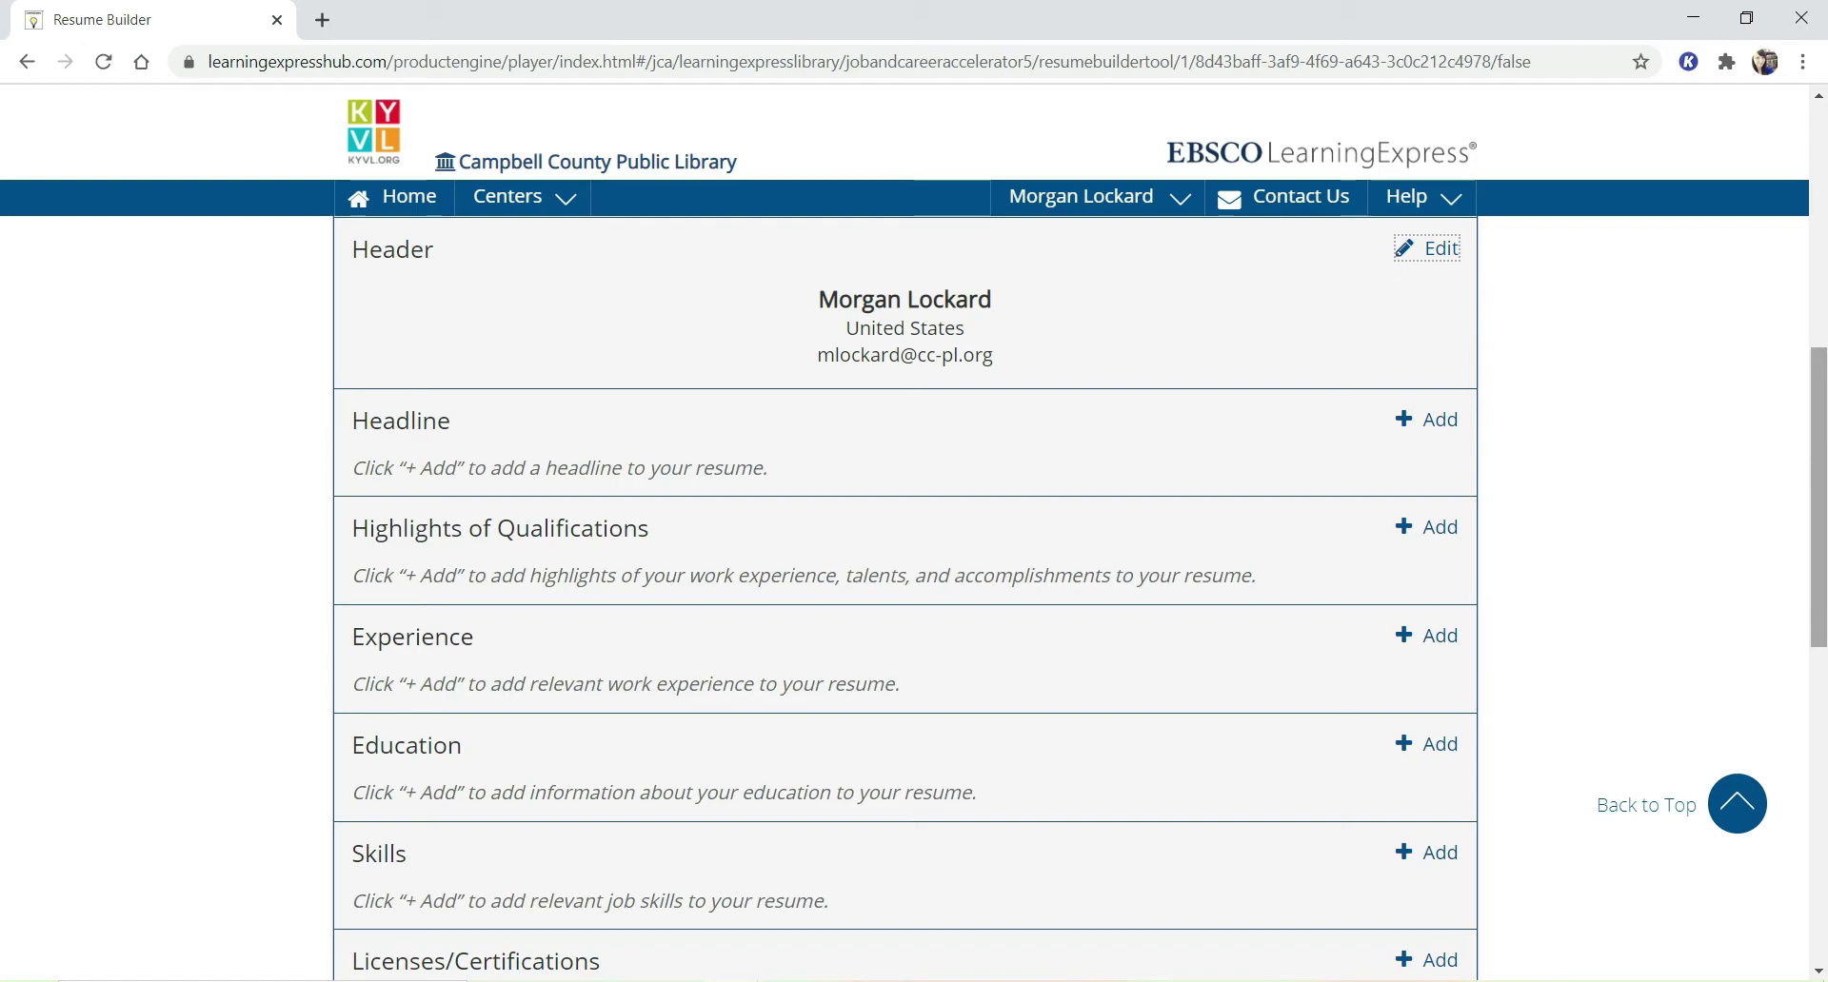
Scroll down the resume section list and start adding a Skills section.
{"action": "scroll", "coordinate": [1824, 547], "scroll_direction": "down", "scroll_amount": 1}
{"action": "left_click_drag", "start_coordinate": [1824, 548], "coordinate": [1820, 606]}
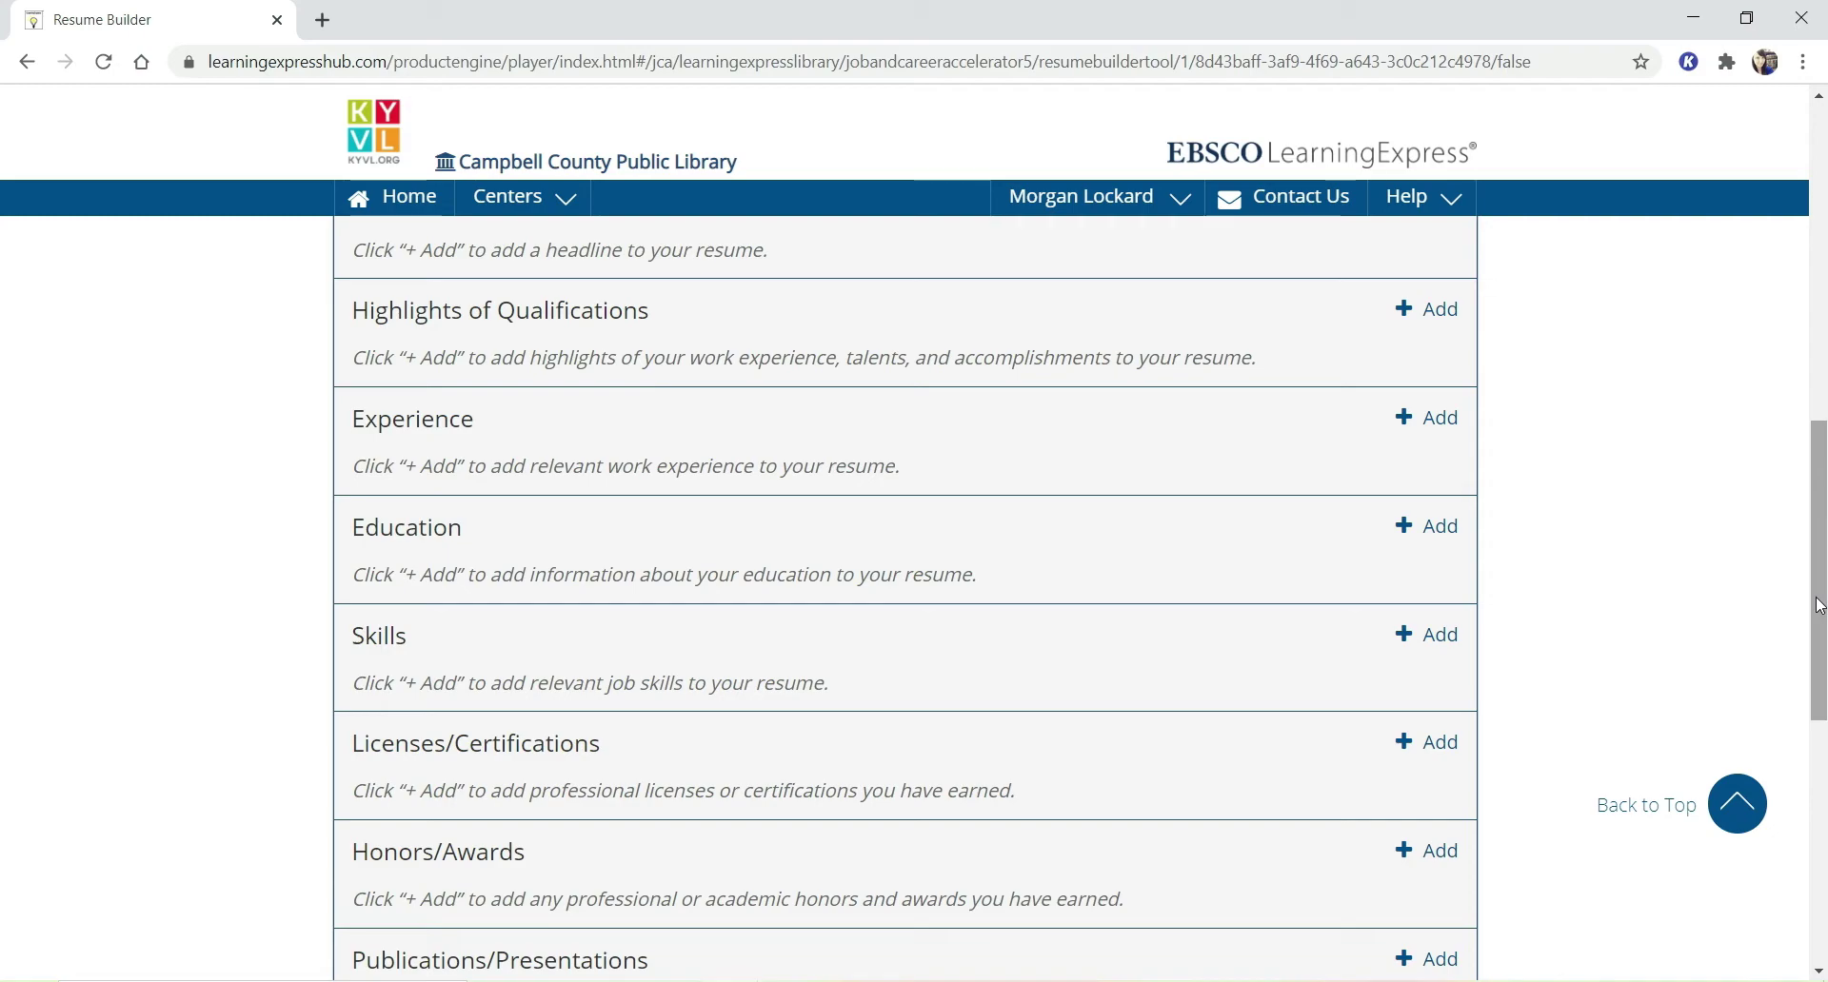
{"action": "left_click", "coordinate": [1425, 647]}
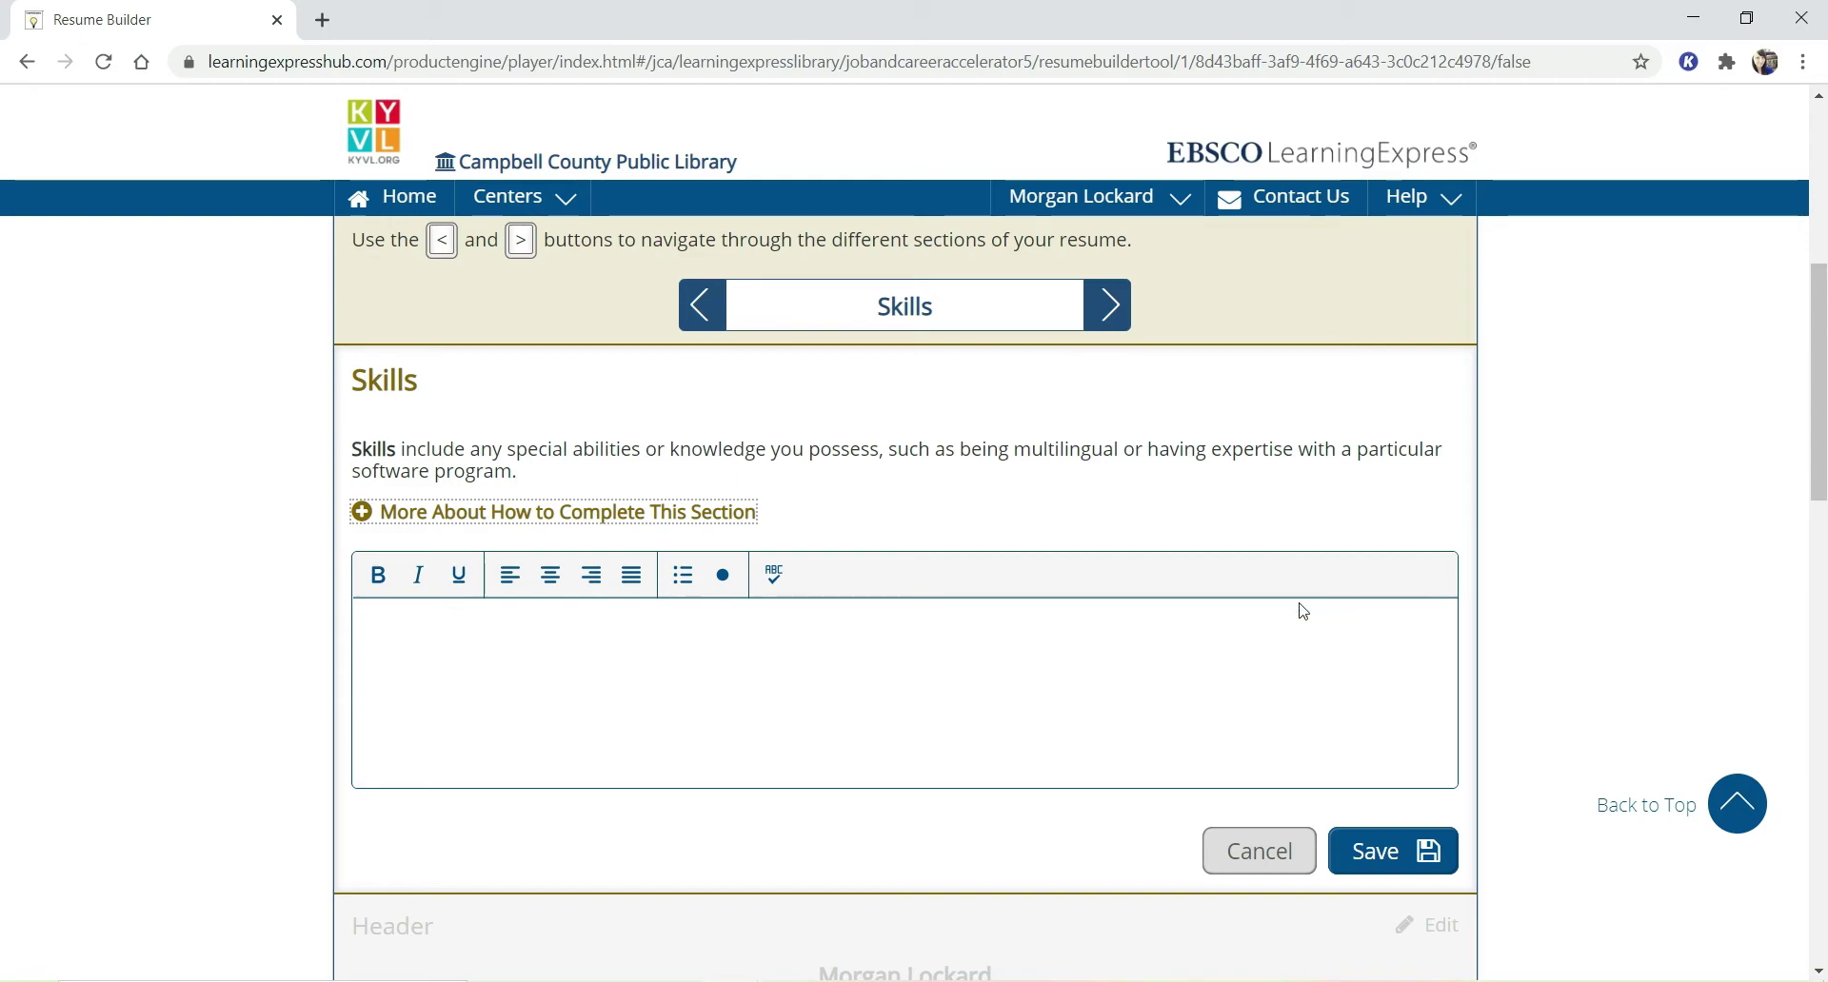
{"action": "left_click_drag", "start_coordinate": [759, 519], "coordinate": [702, 535]}
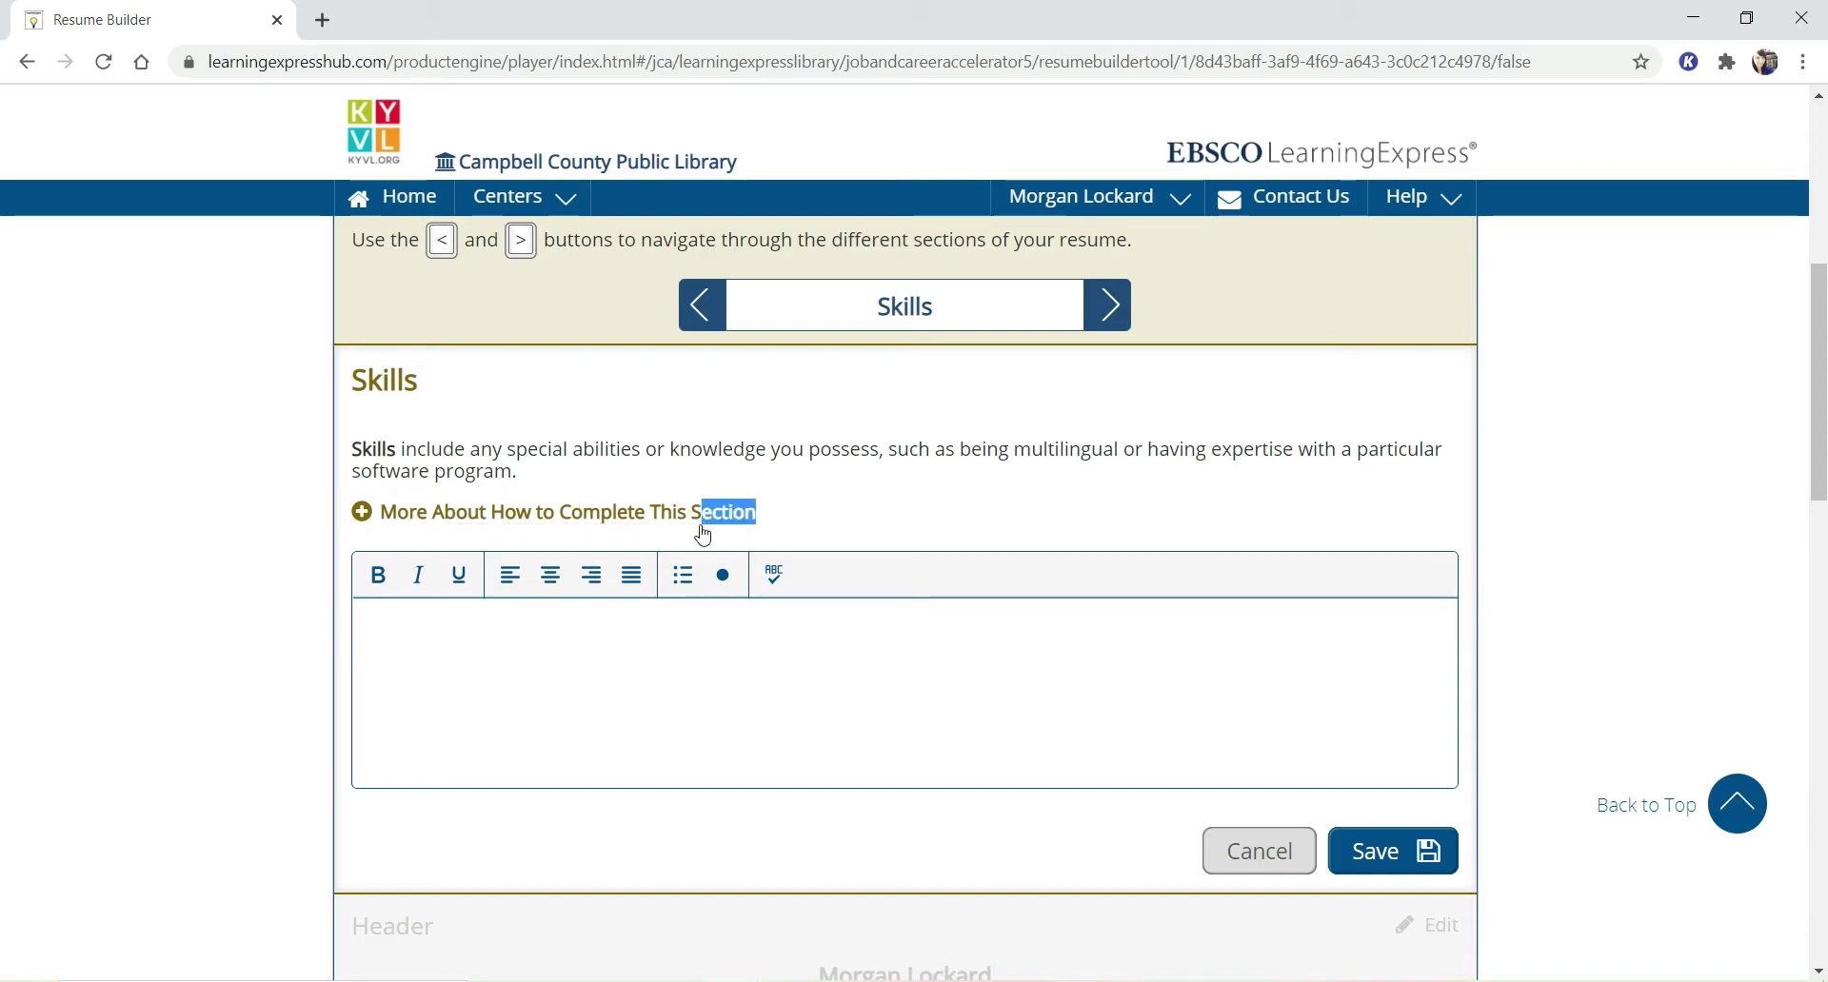
{"action": "left_click", "coordinate": [648, 522]}
{"action": "scroll", "coordinate": [1731, 583], "scroll_direction": "down", "scroll_amount": 3}
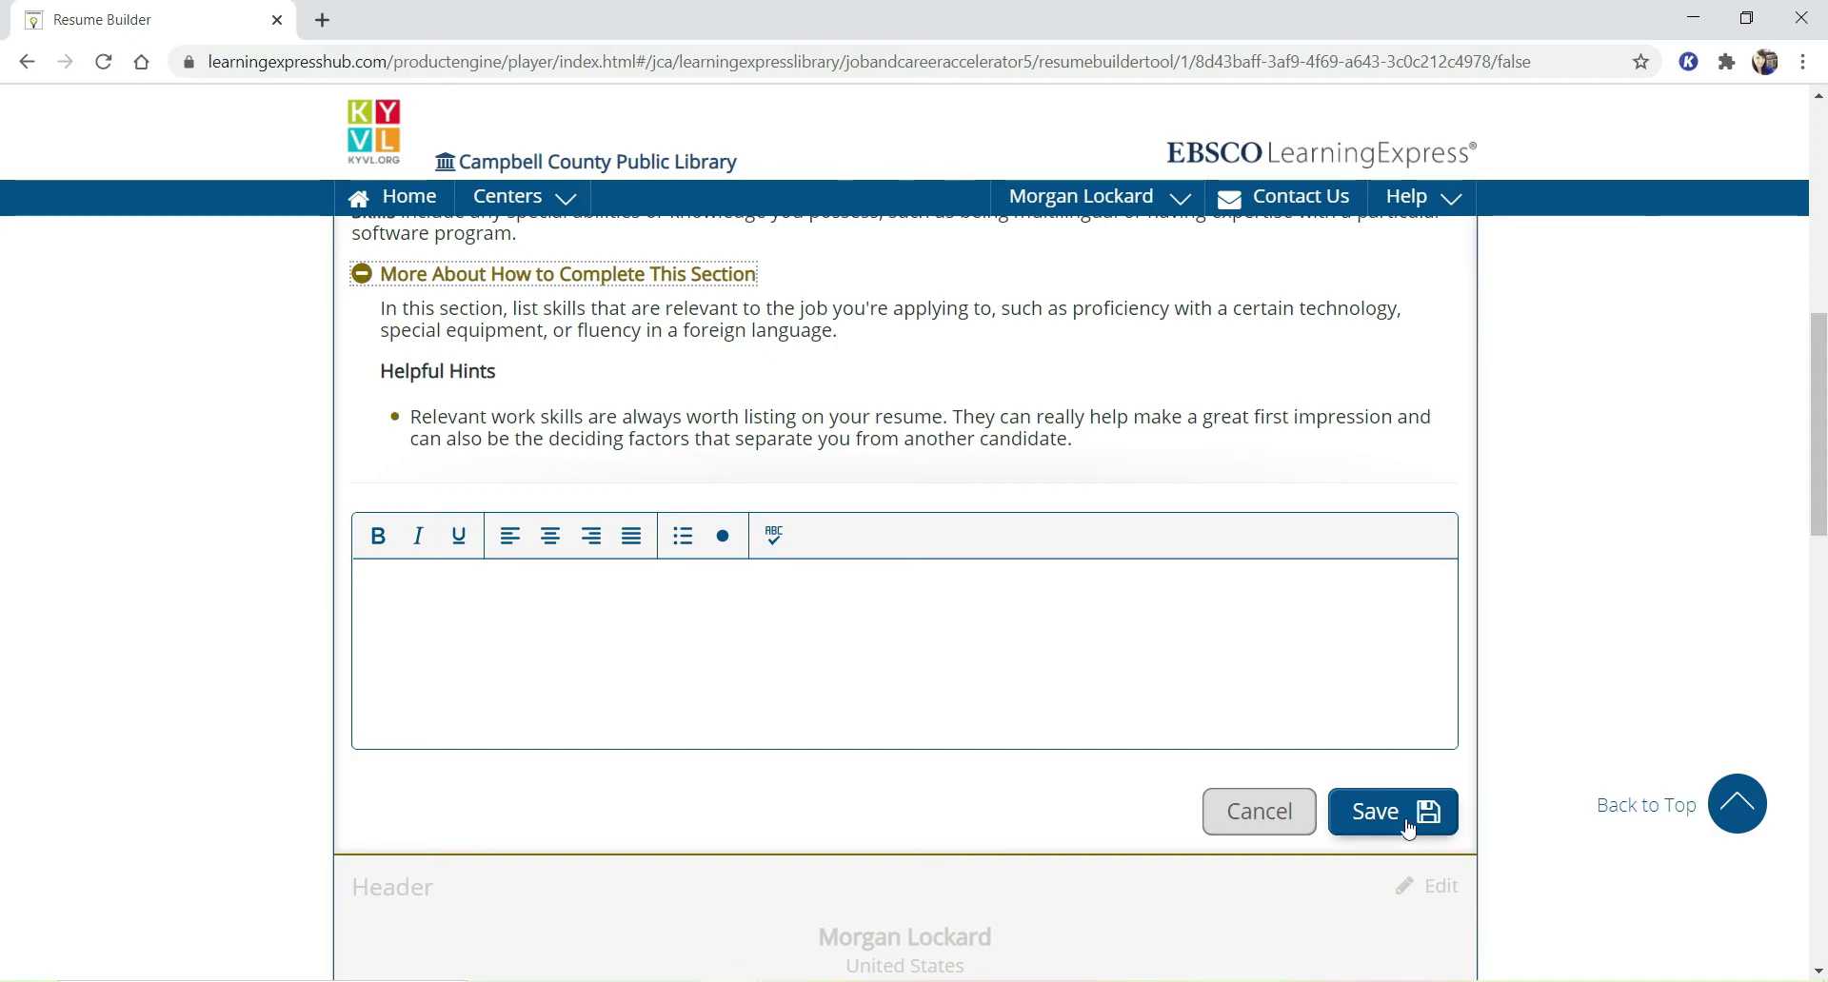
{"action": "left_click", "coordinate": [1288, 826]}
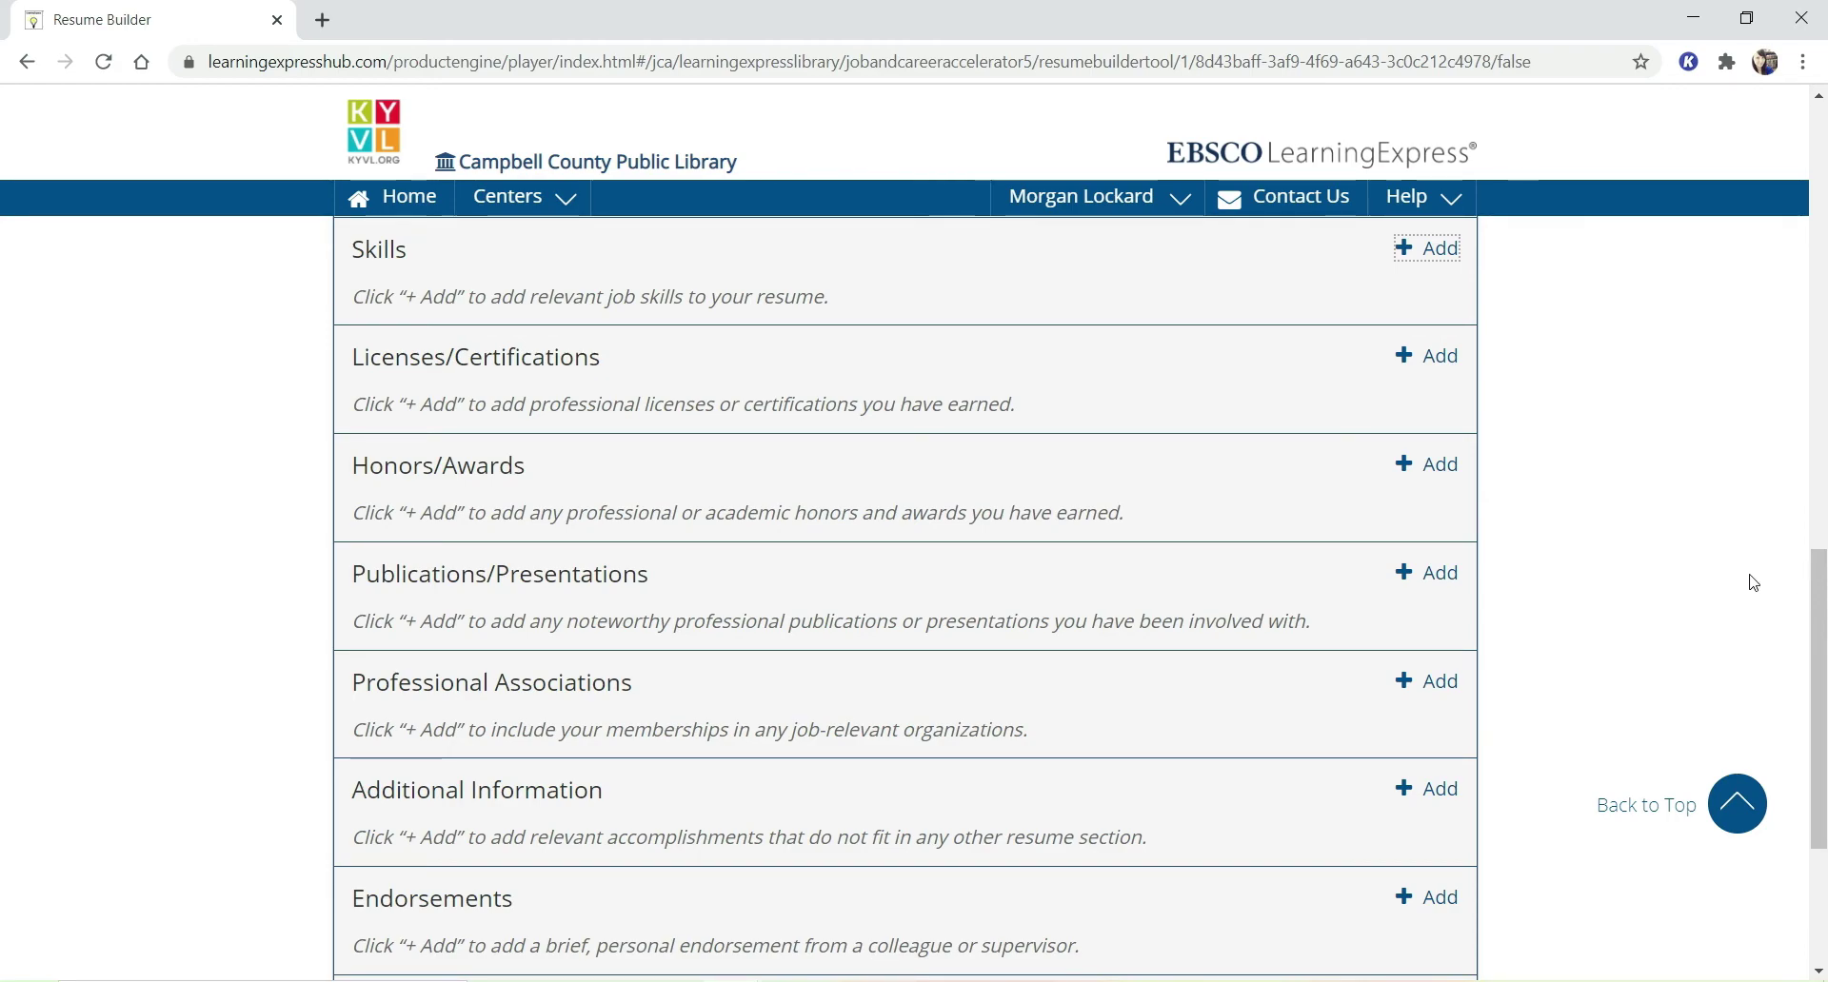
{"action": "scroll", "coordinate": [1755, 583], "scroll_direction": "up", "scroll_amount": 6}
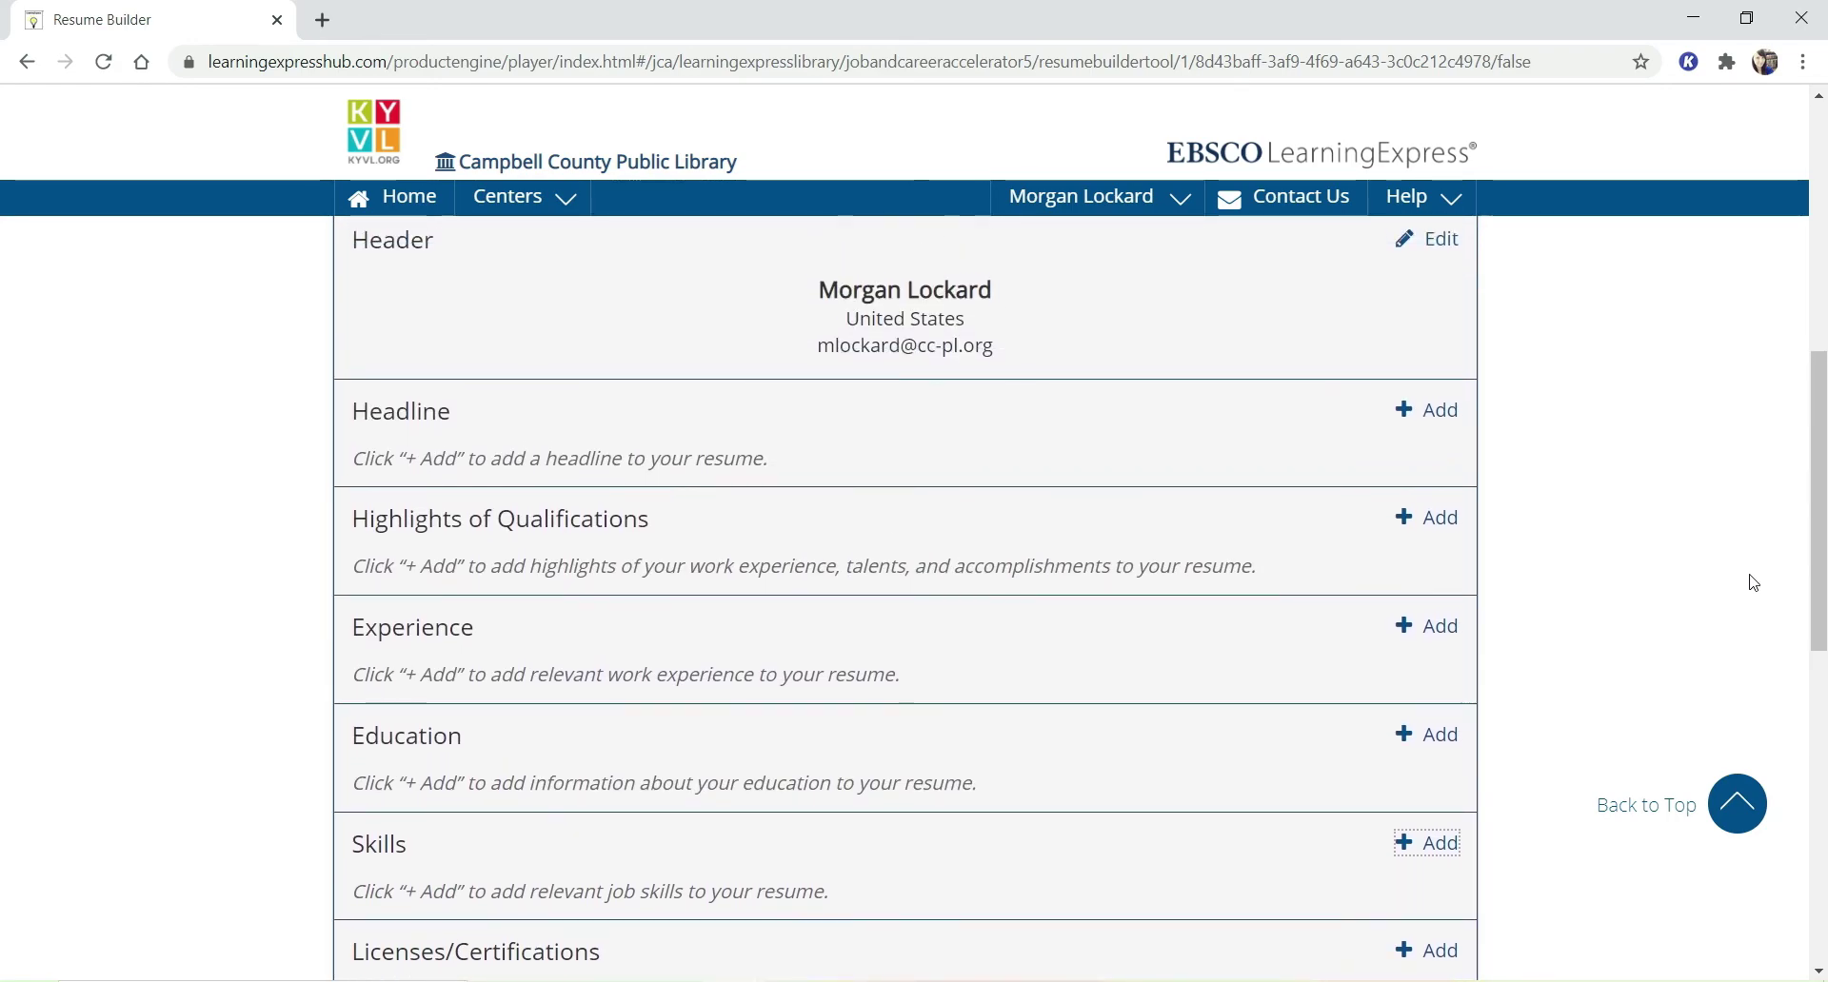
{"action": "scroll", "coordinate": [1755, 583], "scroll_direction": "up", "scroll_amount": 1}
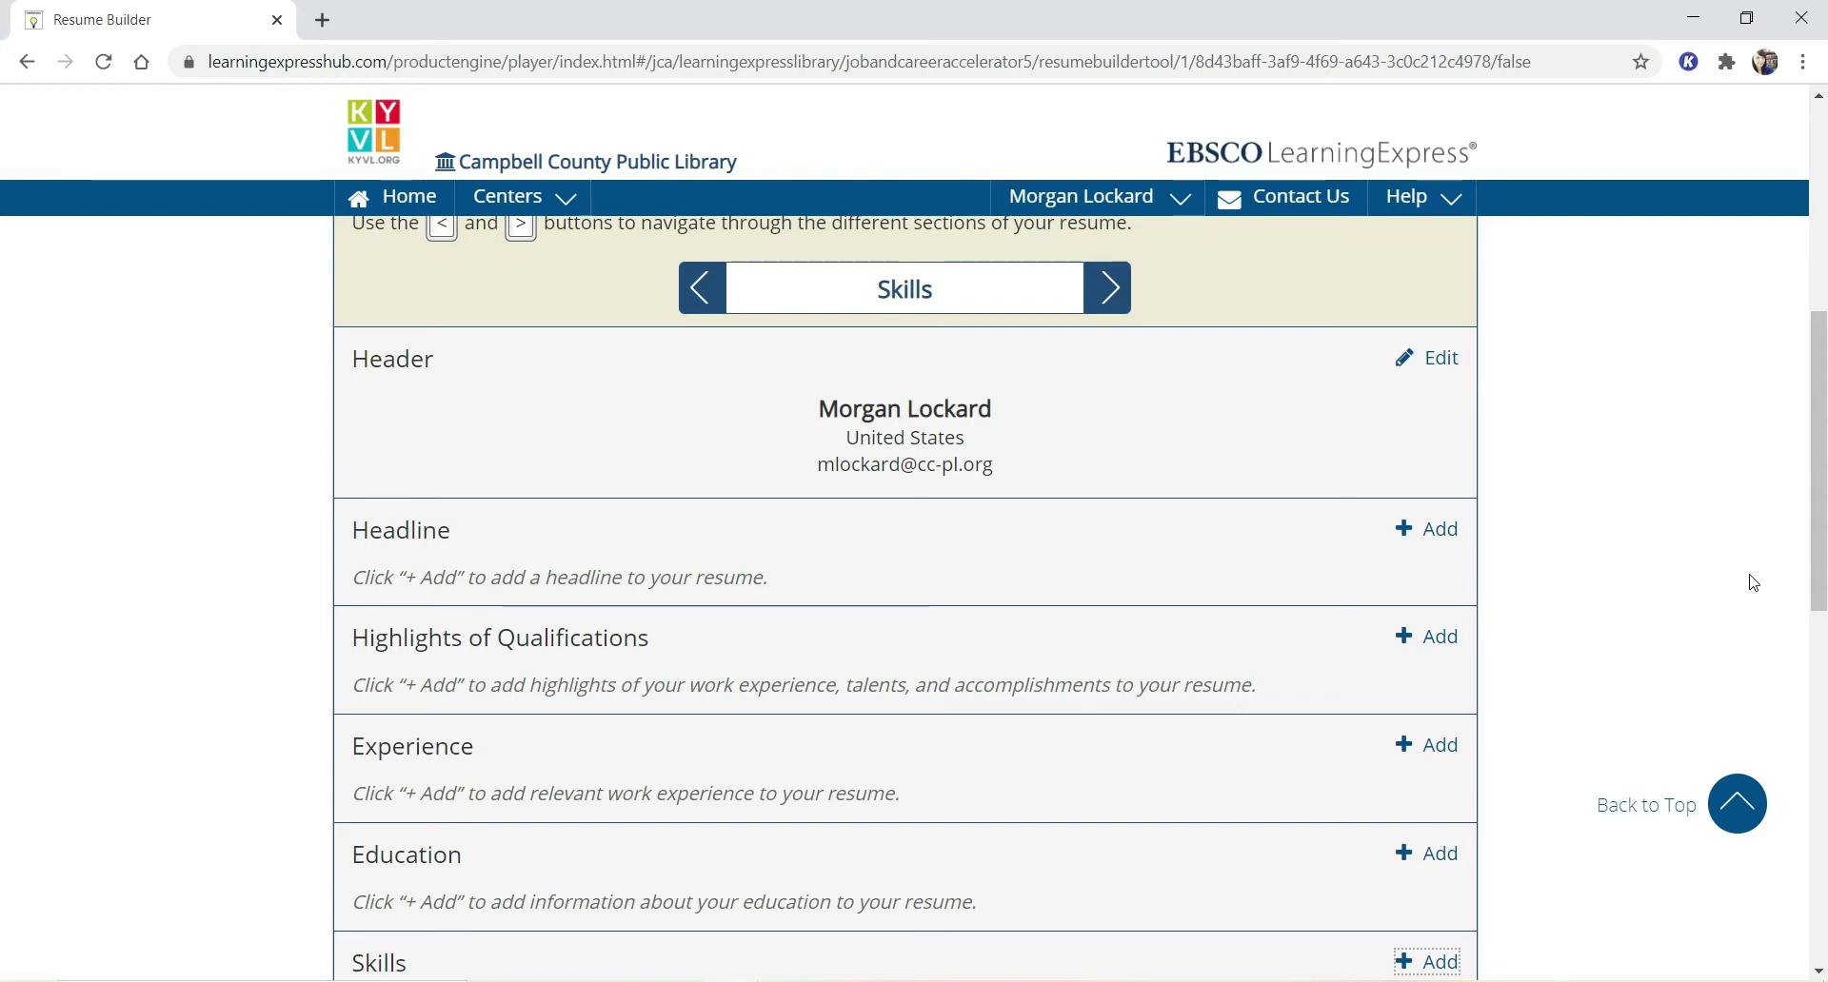
{"action": "scroll", "coordinate": [1754, 583], "scroll_direction": "up", "scroll_amount": 4}
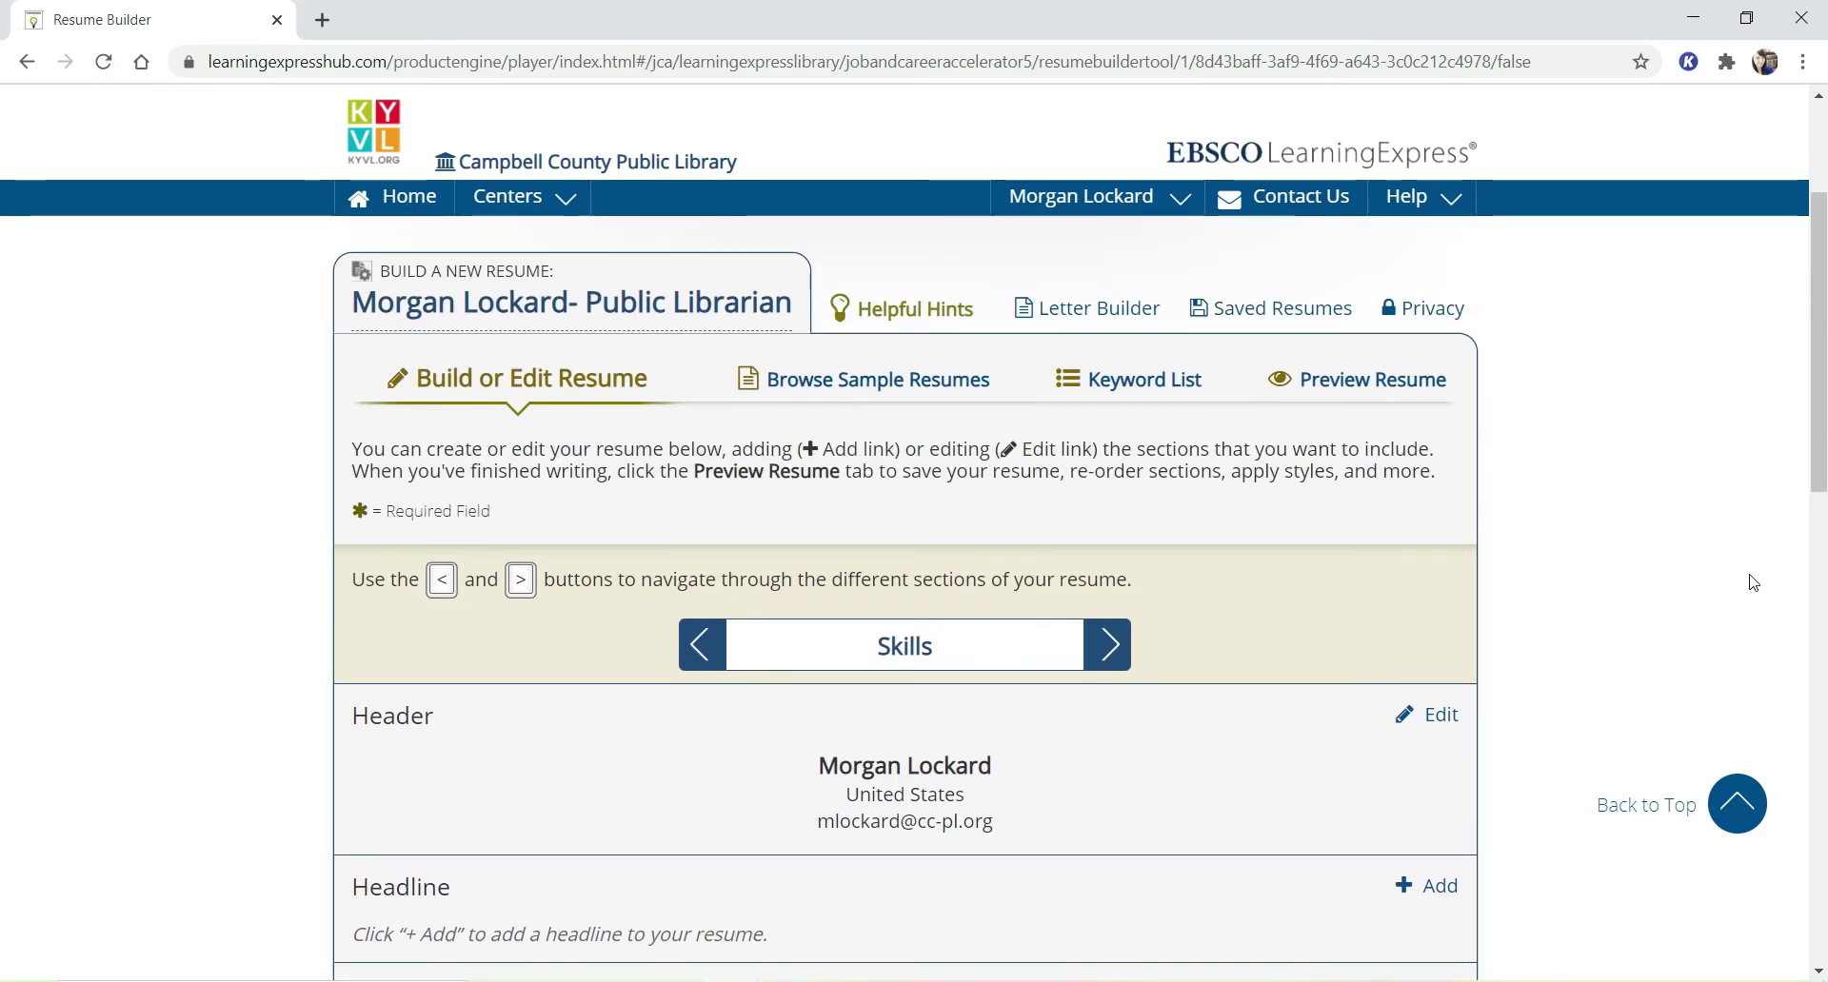
Preview the header-only resume, then browse sample resumes matching its Education and Training category.
{"action": "left_click", "coordinate": [1403, 407]}
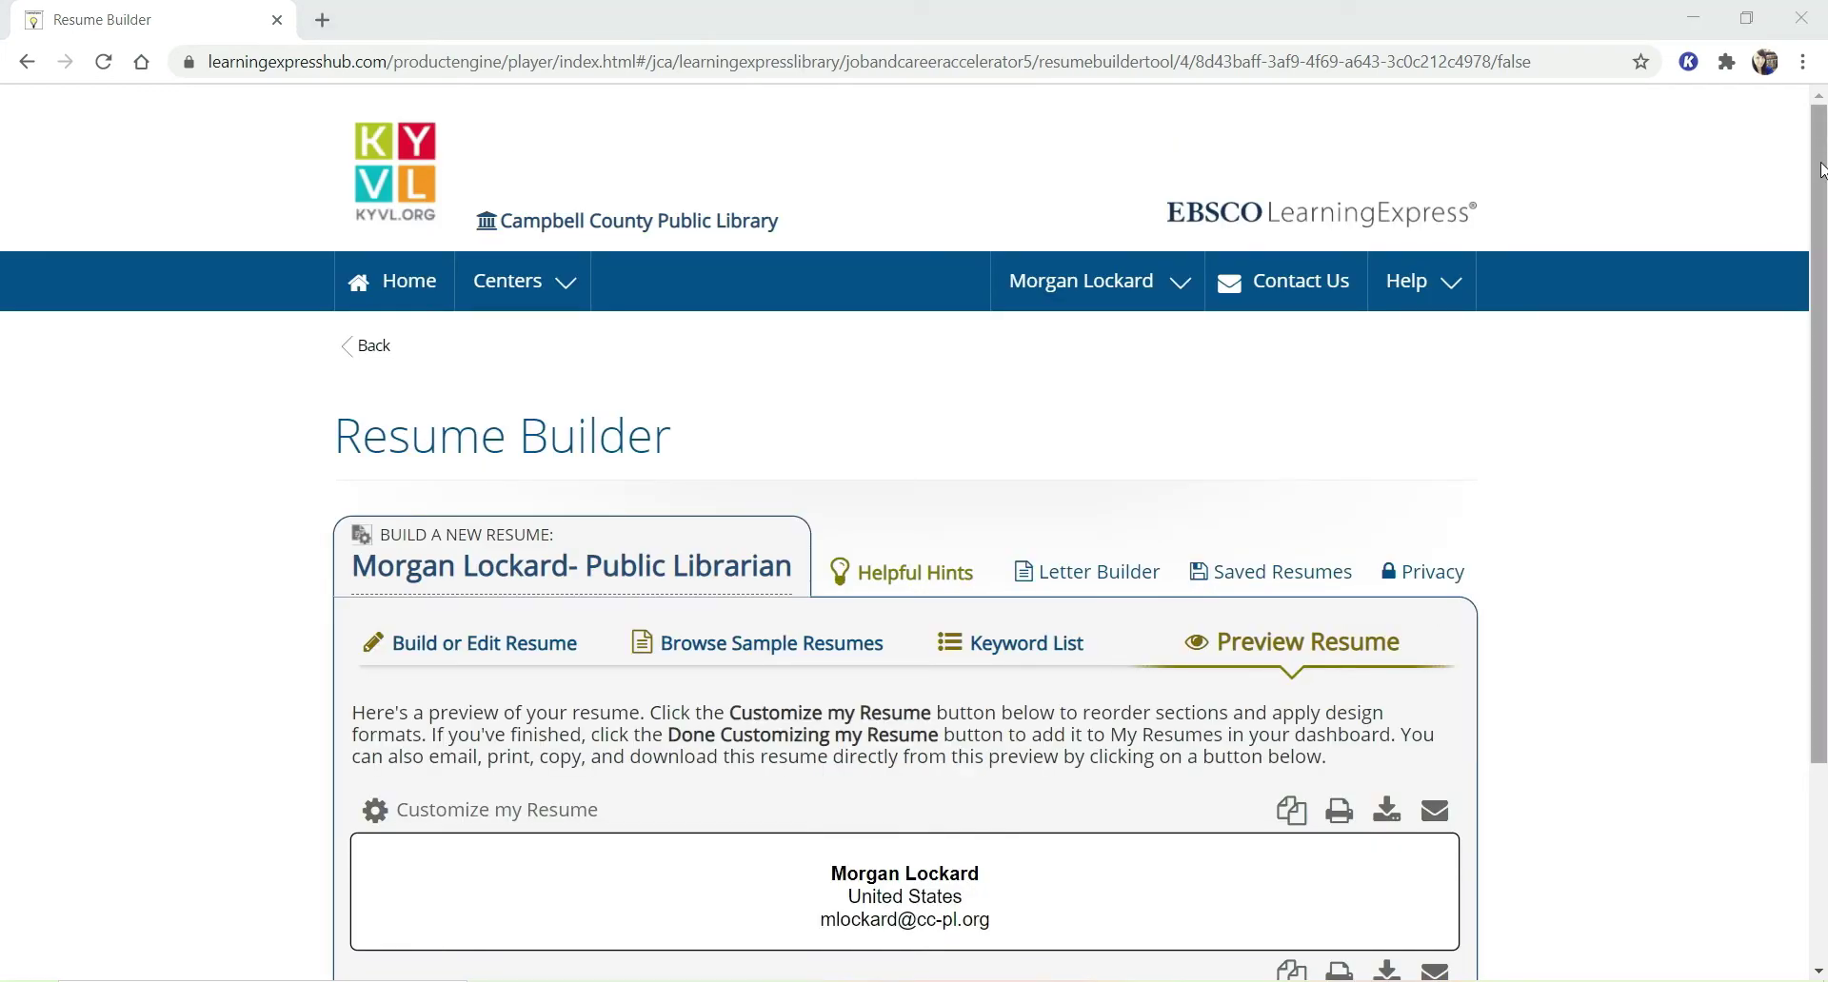
{"action": "left_click_drag", "start_coordinate": [1820, 169], "coordinate": [1820, 263]}
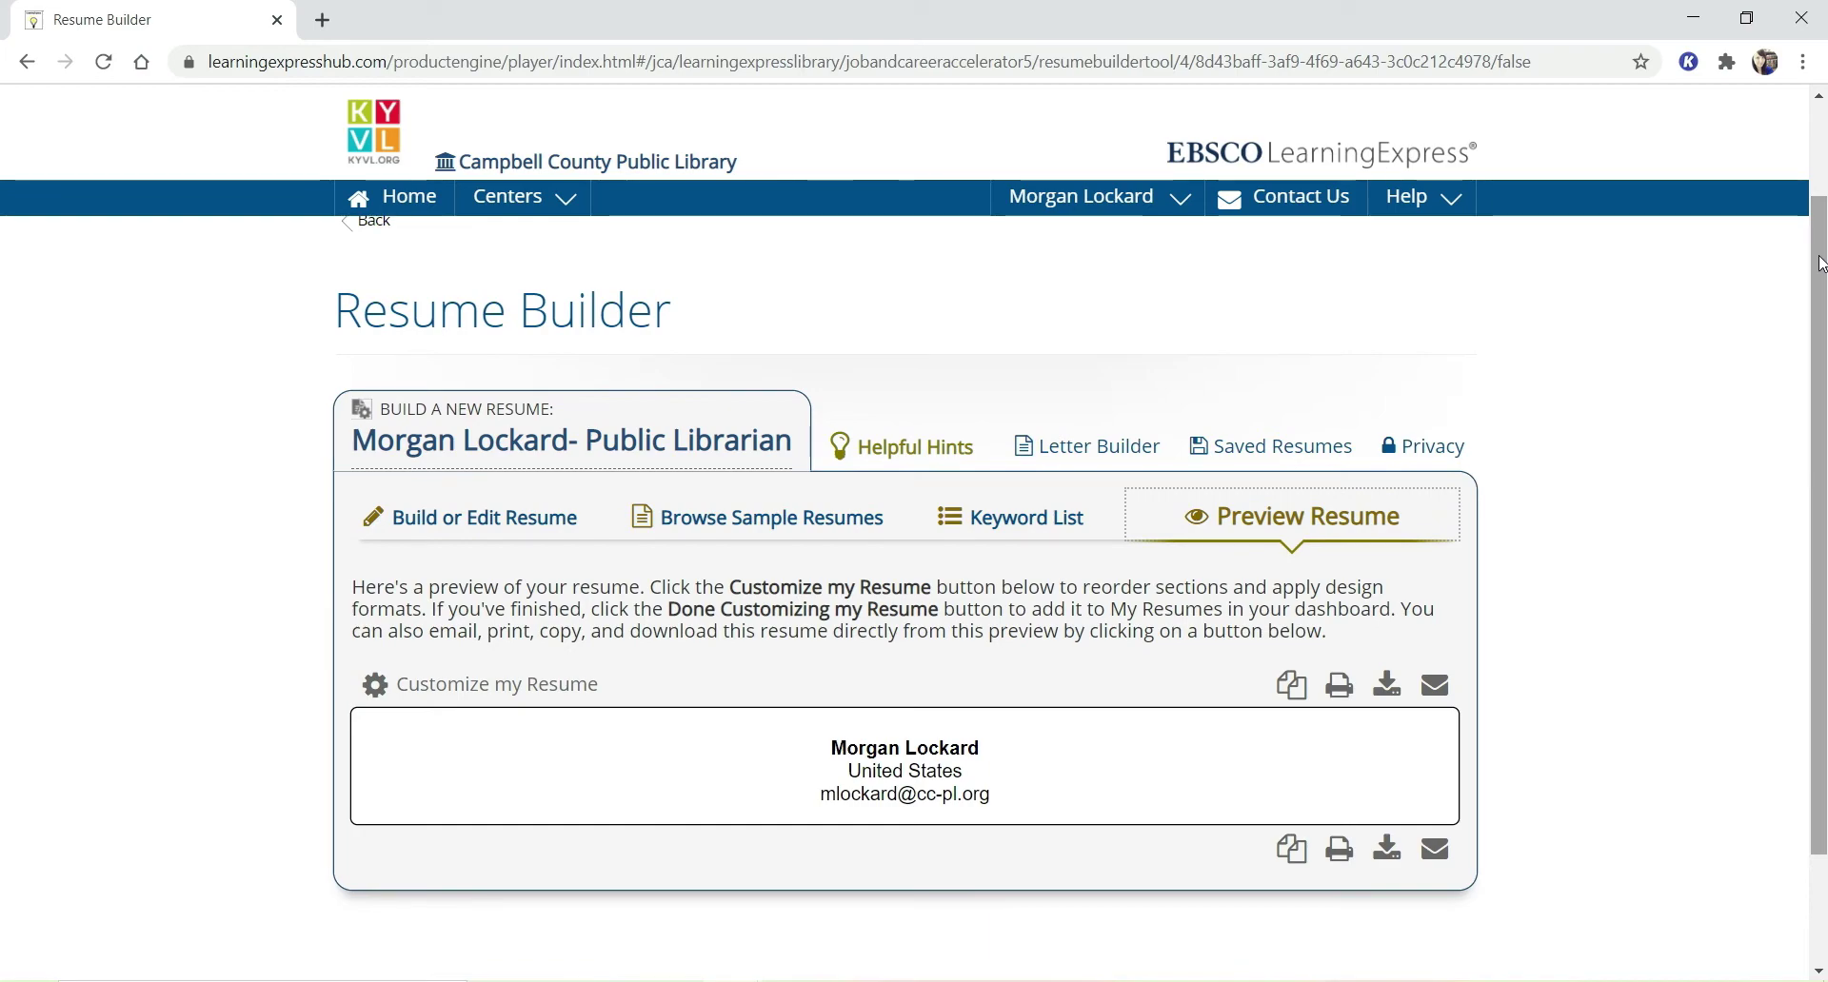
{"action": "scroll", "coordinate": [1820, 264], "scroll_direction": "down", "scroll_amount": 2}
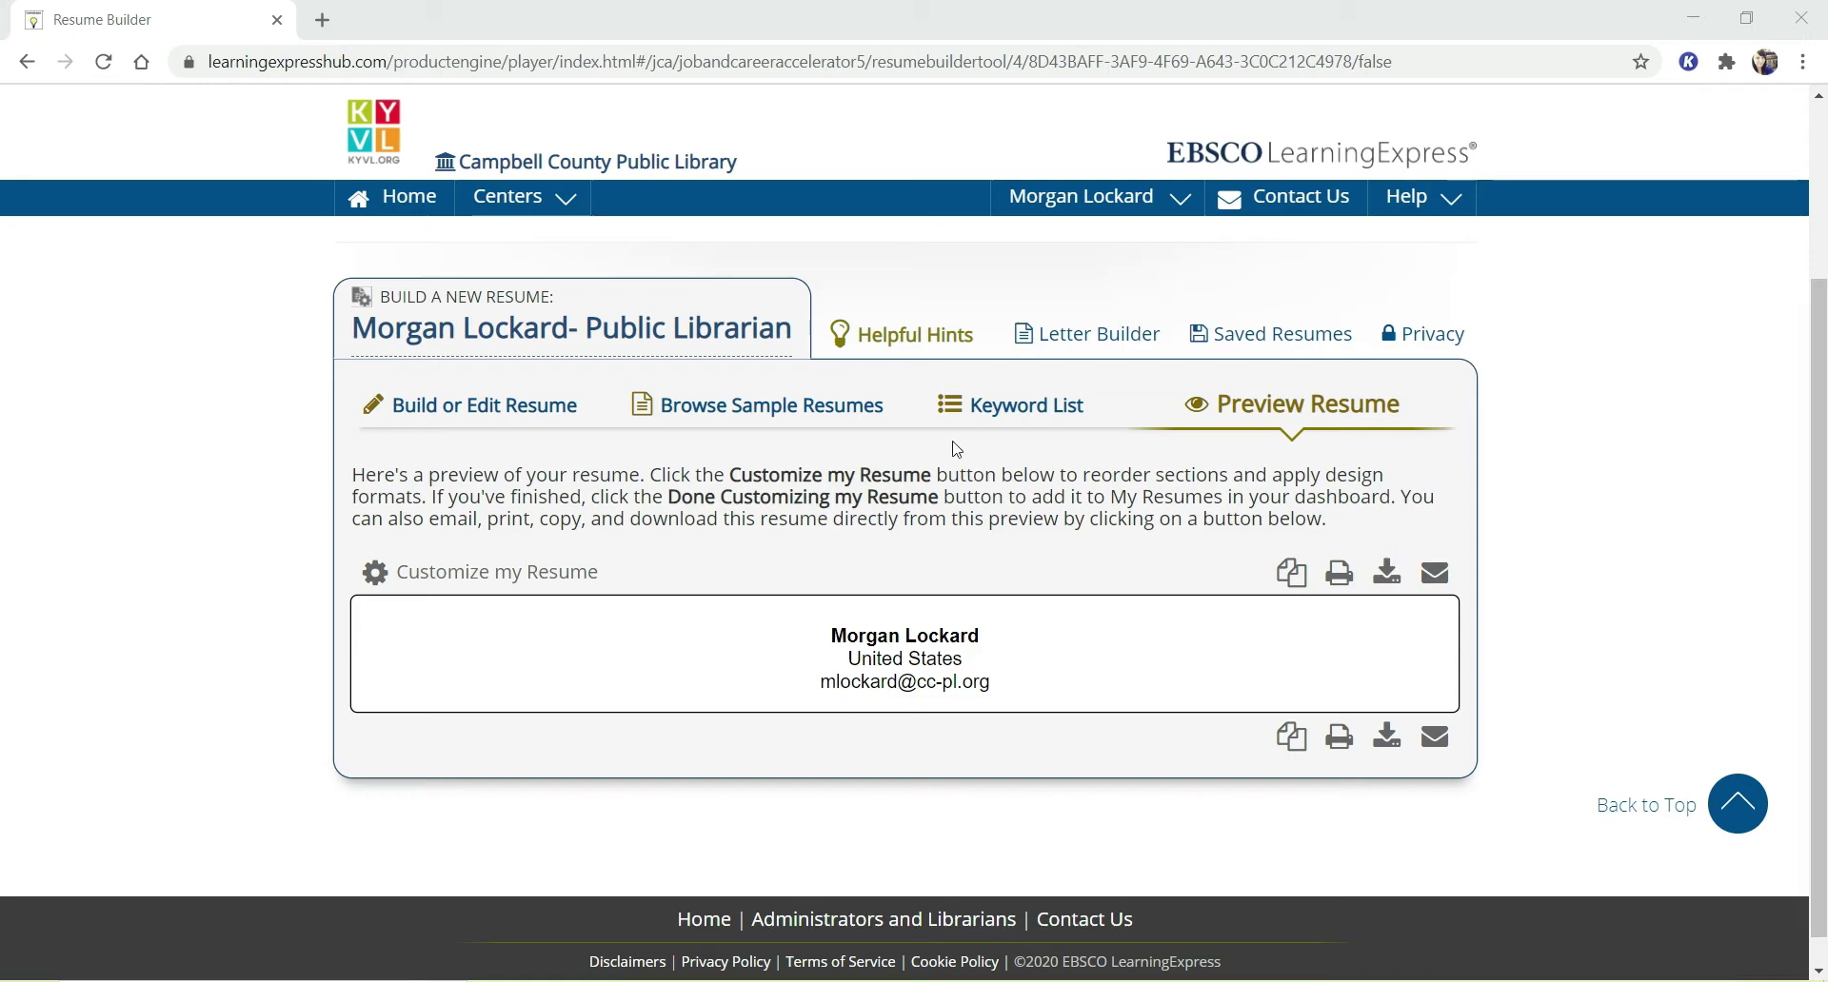
{"action": "left_click", "coordinate": [872, 421]}
Open the 'Recent College/Technical Graduate: Librarian' sample resume and scroll through its expert tips.
{"action": "scroll", "coordinate": [1820, 606], "scroll_direction": "down", "scroll_amount": 4}
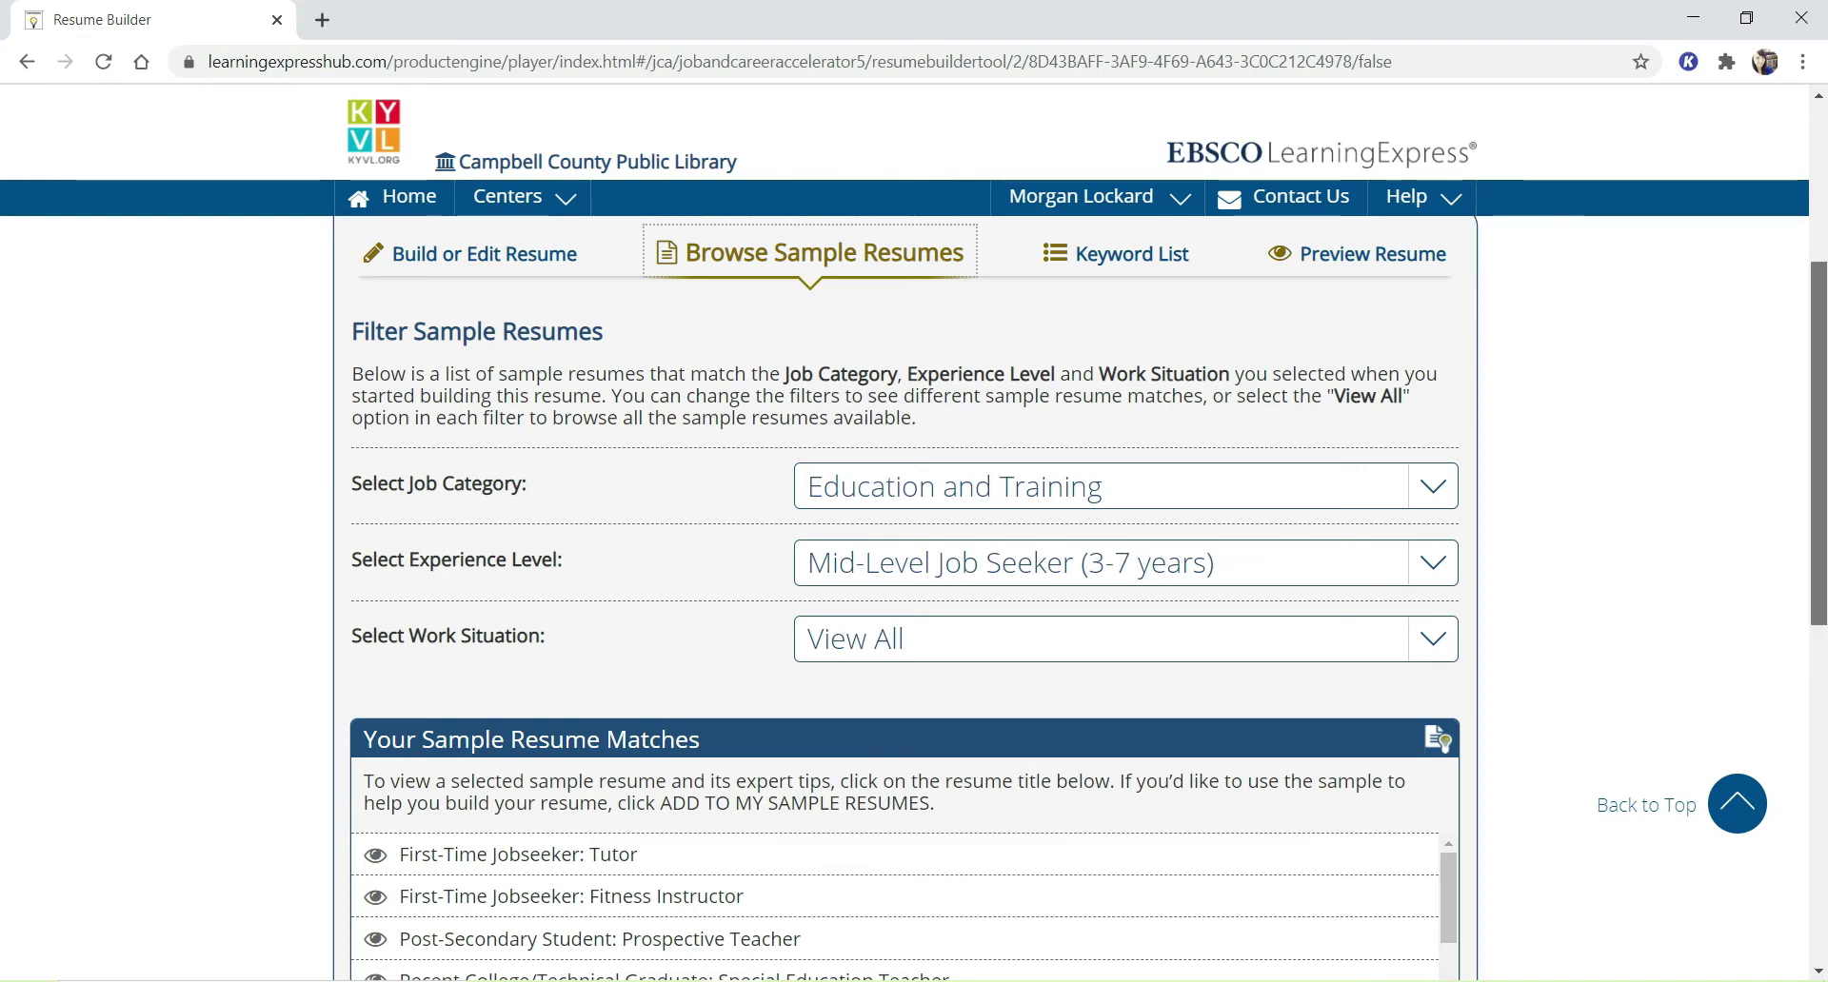
{"action": "left_click_drag", "start_coordinate": [1820, 577], "coordinate": [1822, 699]}
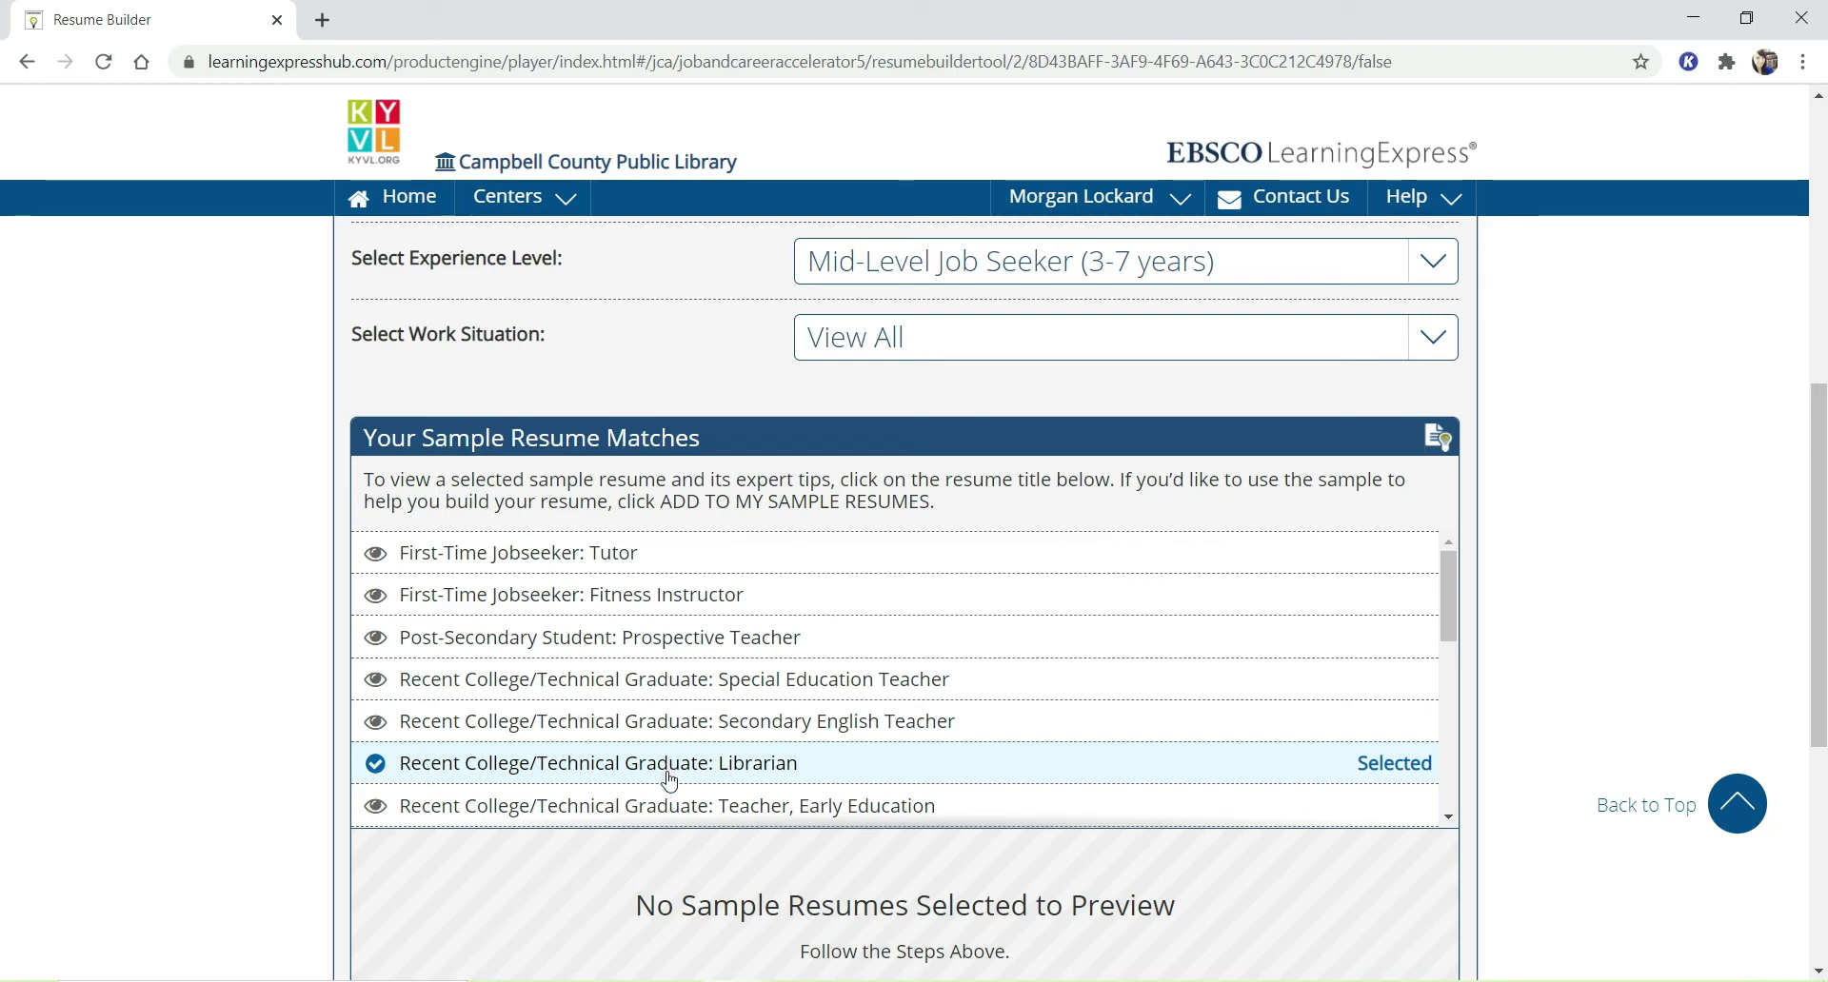
{"action": "left_click", "coordinate": [820, 773]}
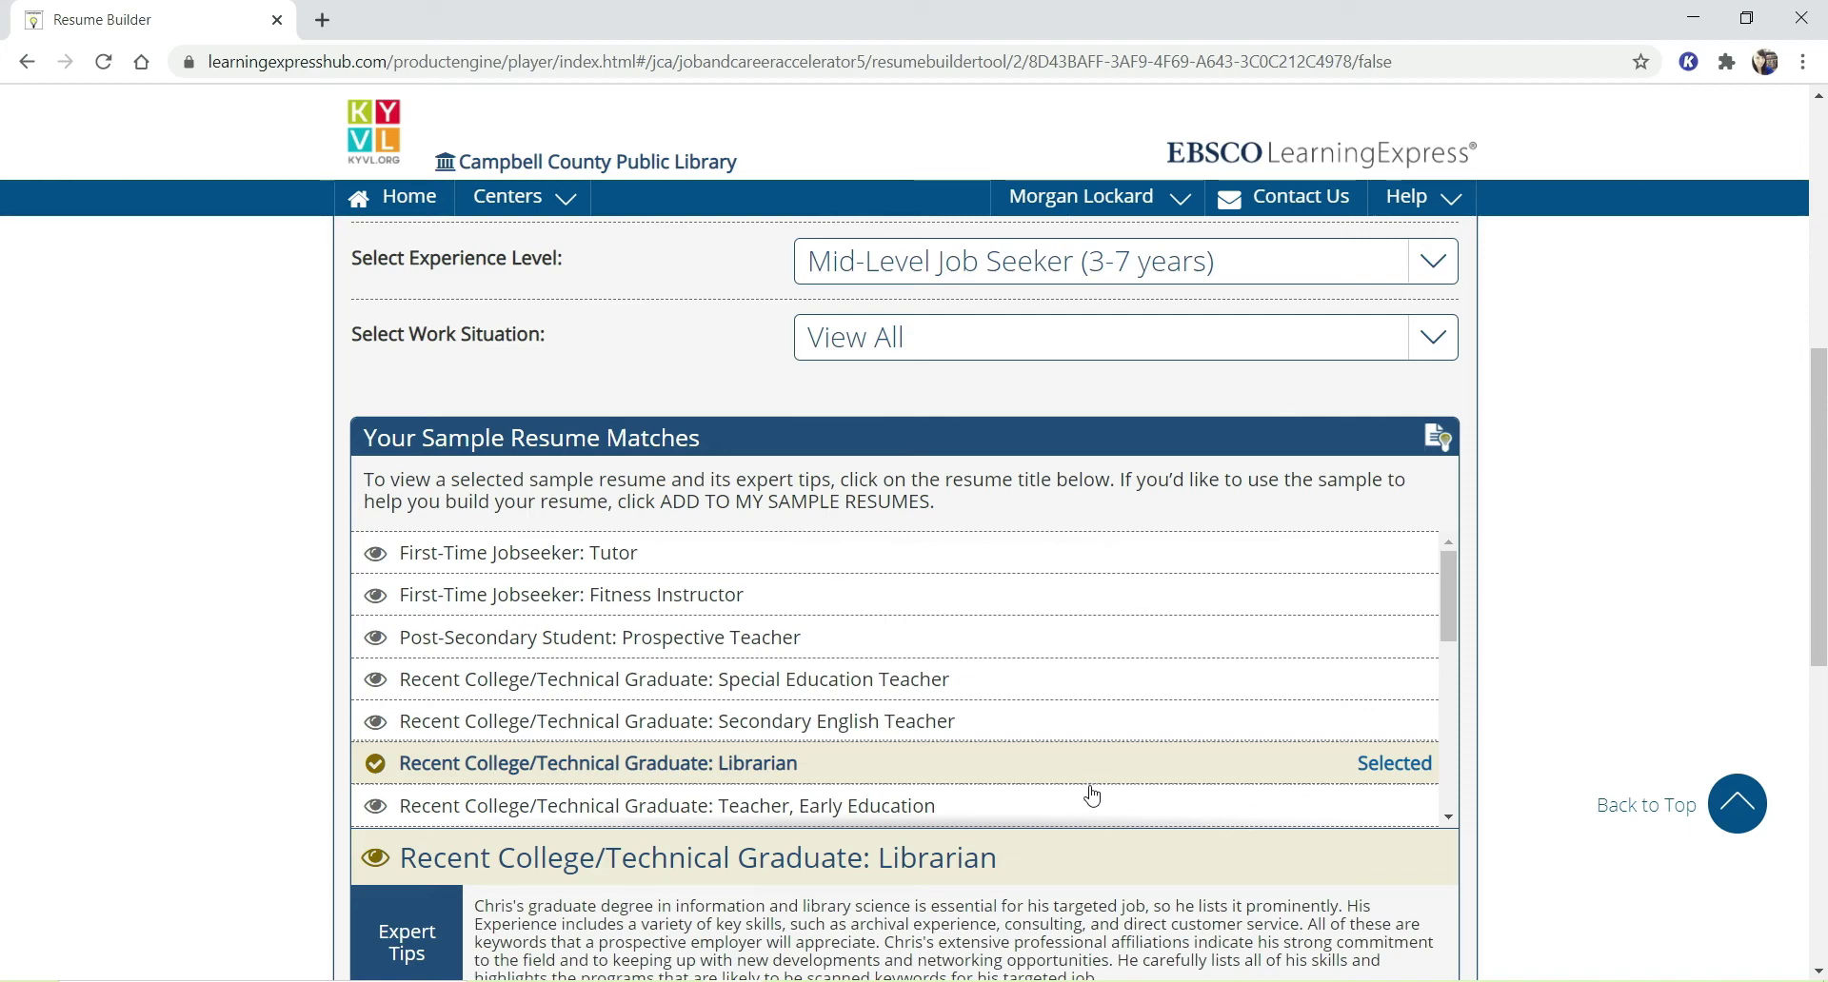
{"action": "left_click_drag", "start_coordinate": [1818, 571], "coordinate": [1808, 719]}
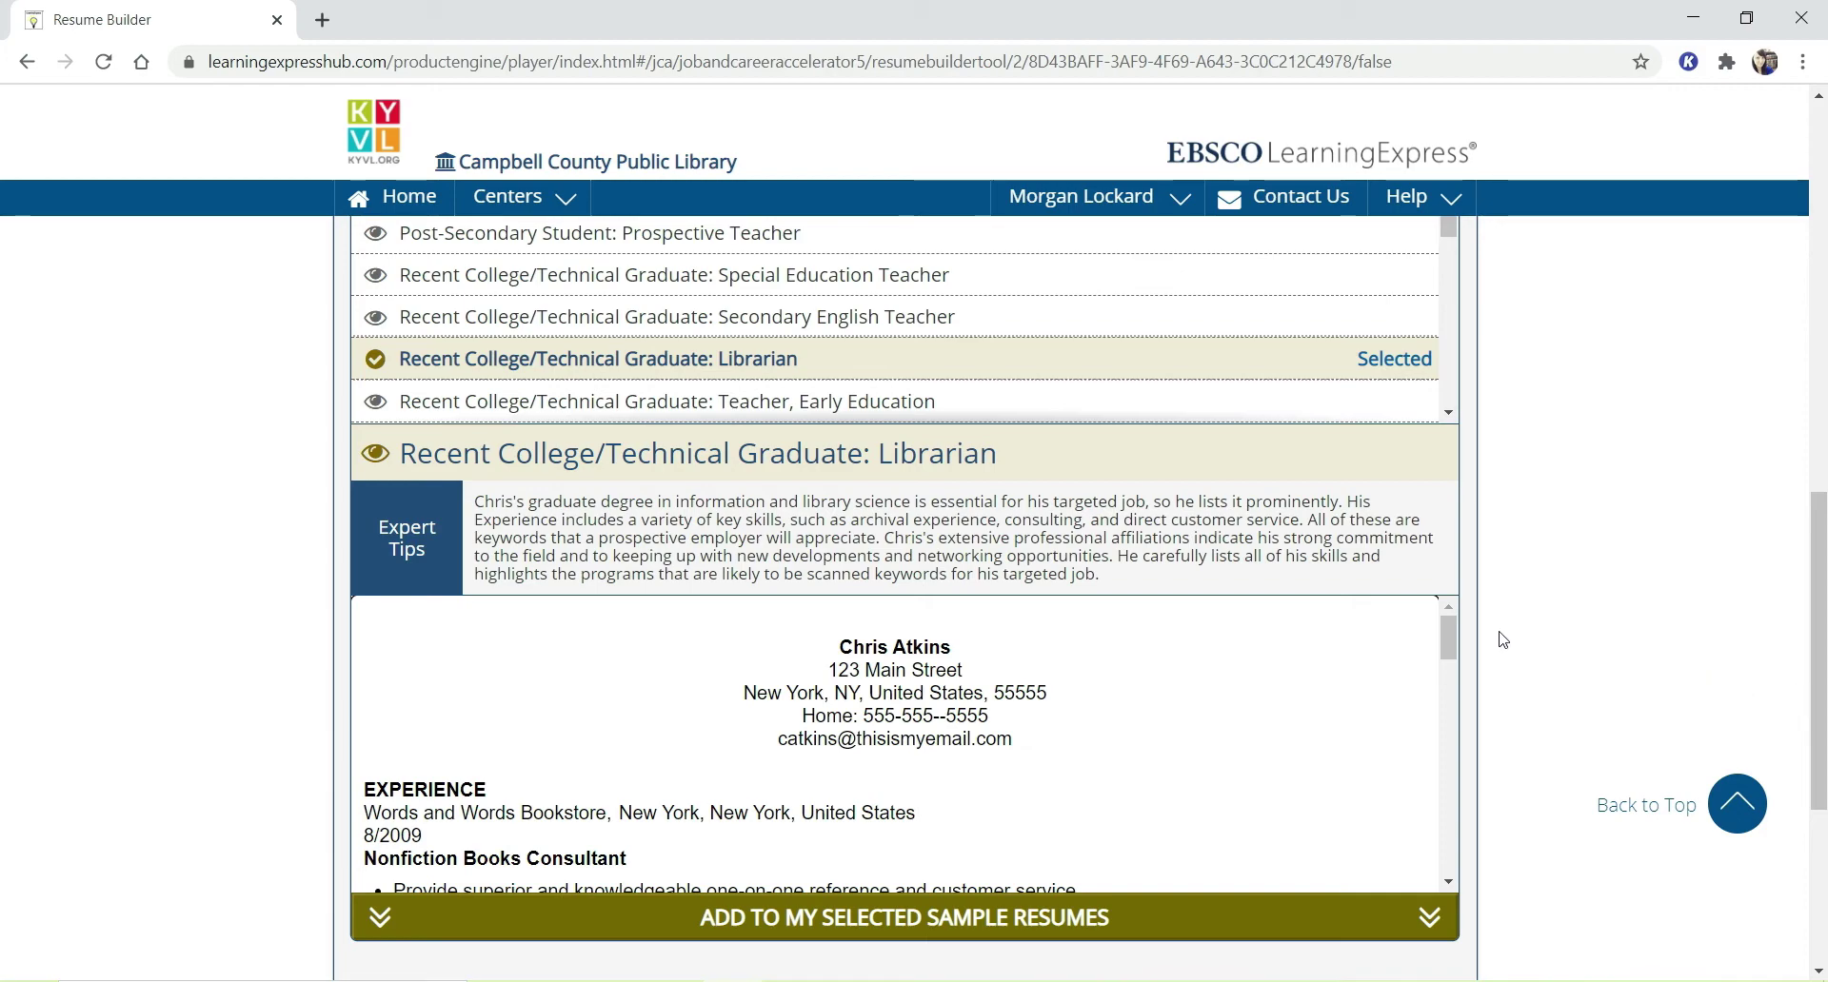
{"action": "left_click_drag", "start_coordinate": [1453, 637], "coordinate": [1439, 794]}
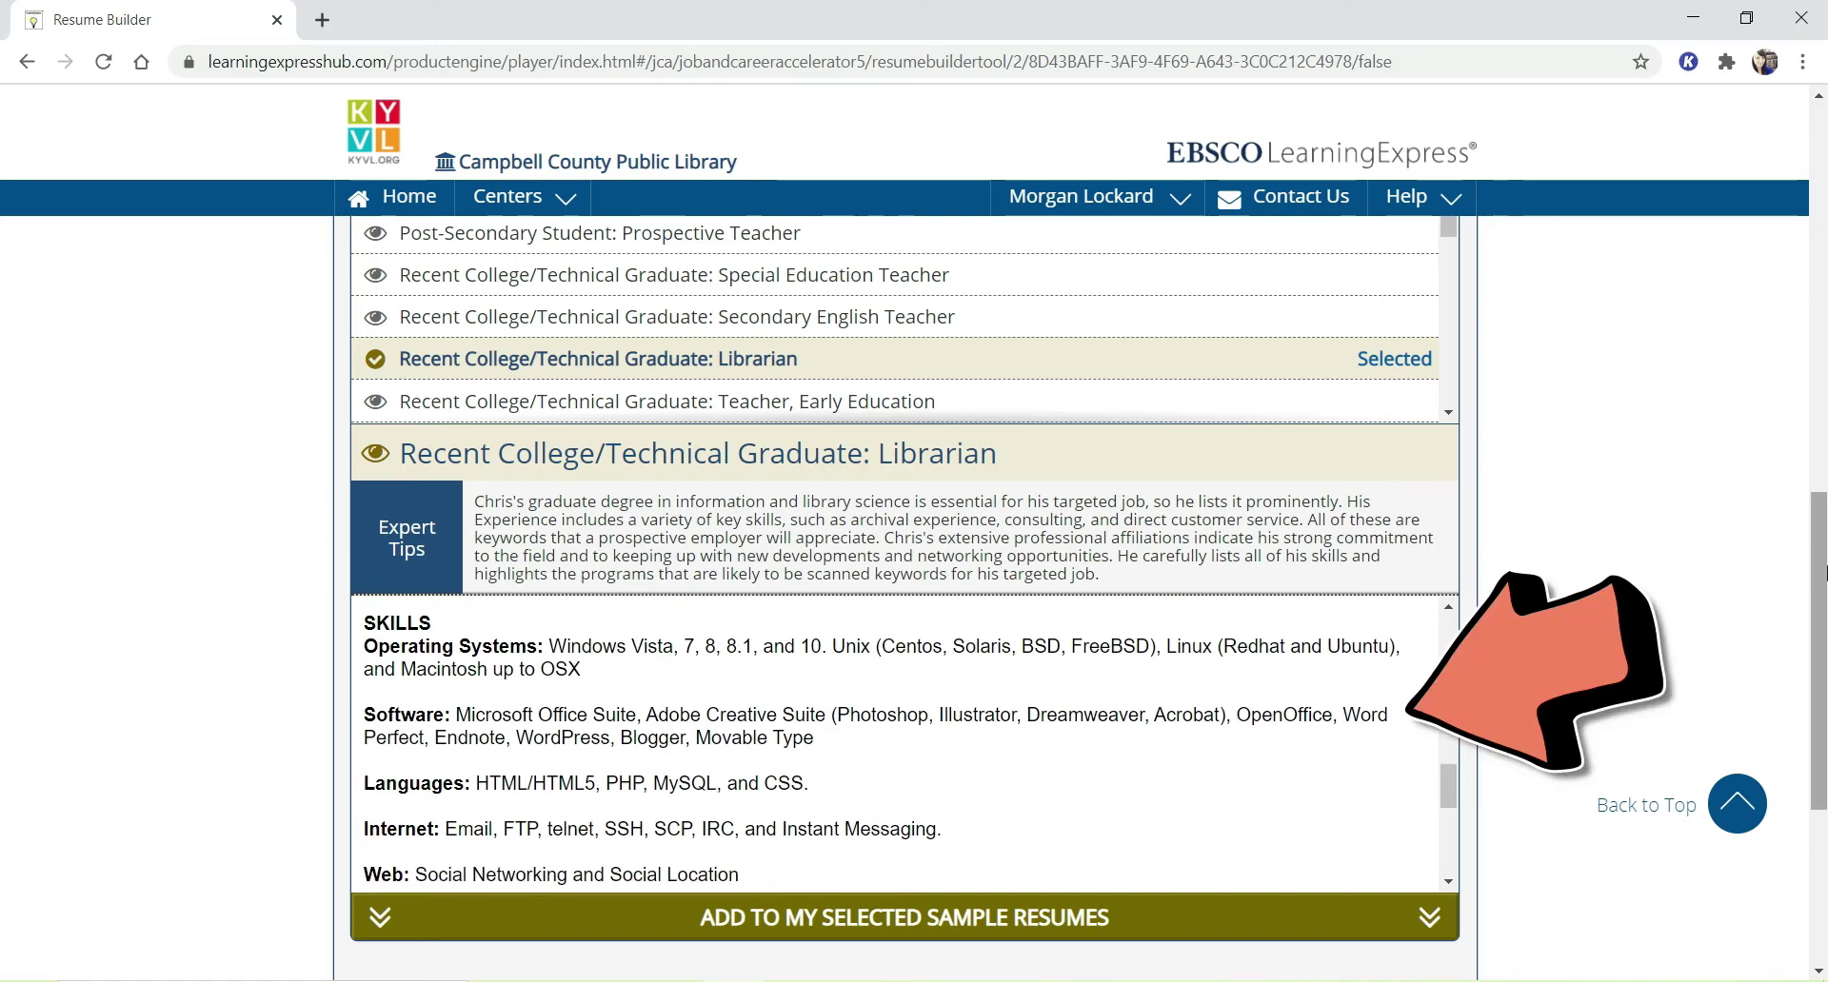
Check the Librarian sample under My Selected Sample Resumes, then go to the Keyword List.
{"action": "left_click_drag", "start_coordinate": [1824, 572], "coordinate": [1824, 674]}
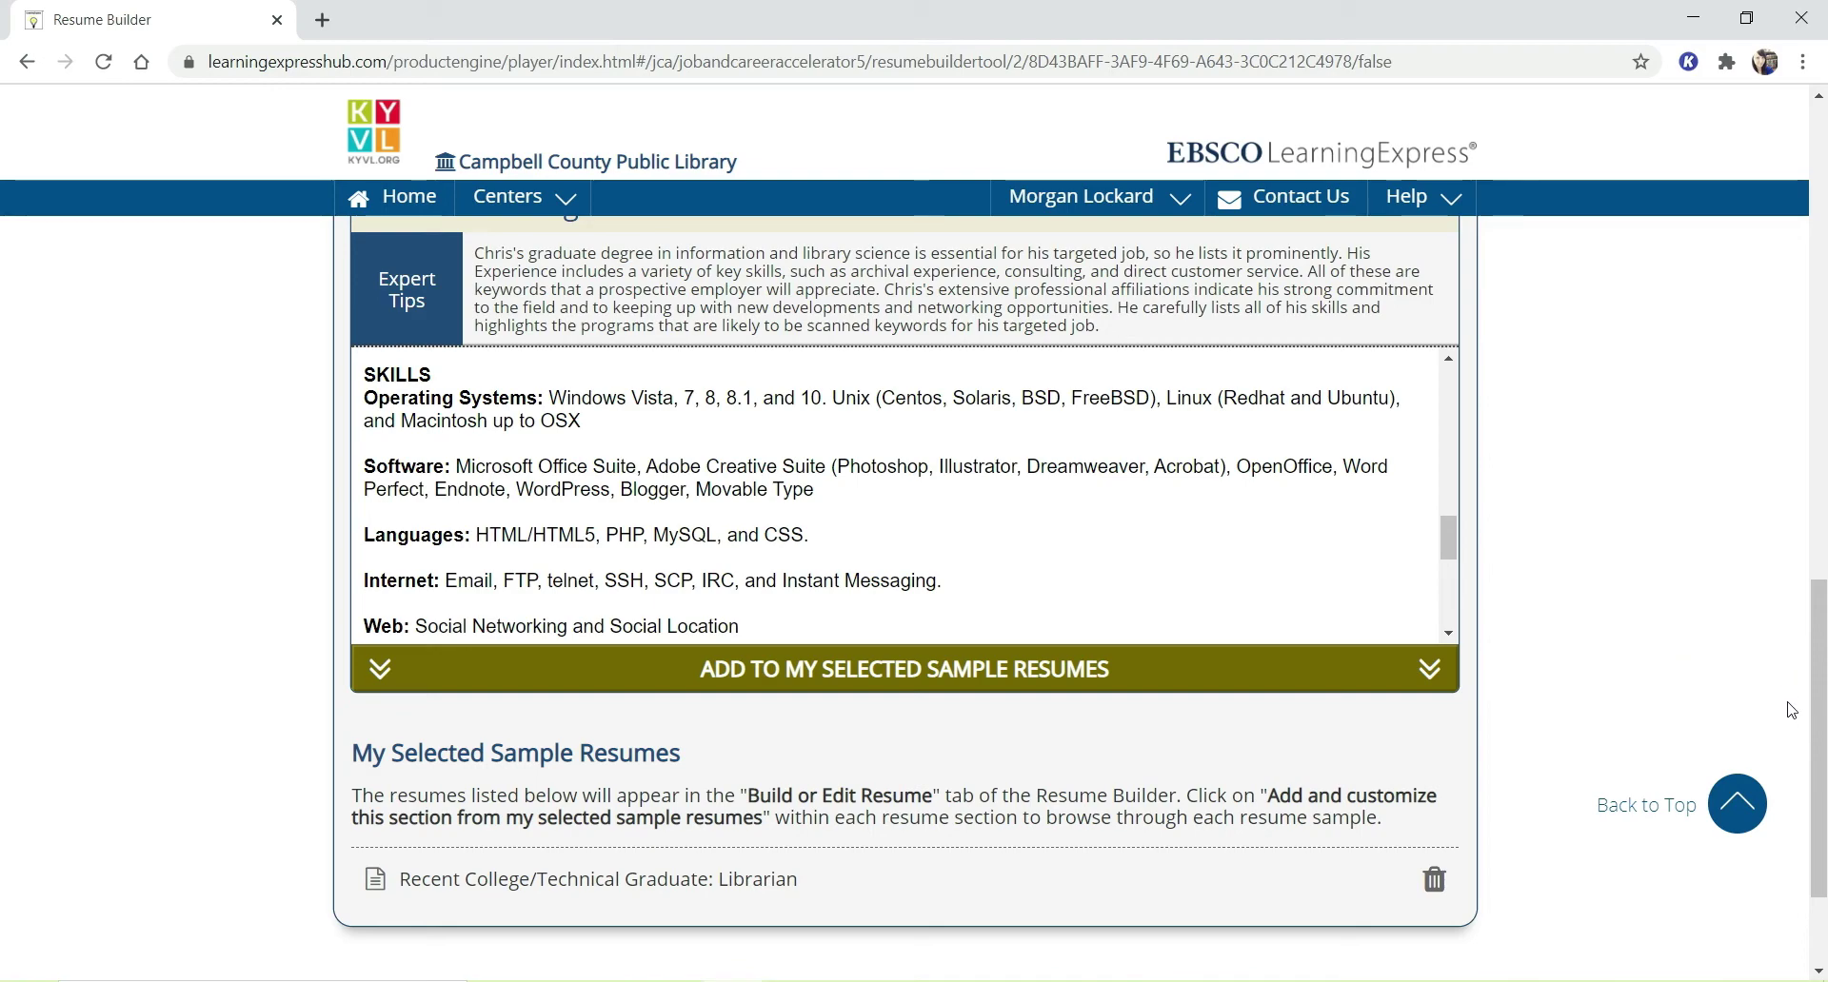
{"action": "left_click_drag", "start_coordinate": [1813, 714], "coordinate": [1814, 307]}
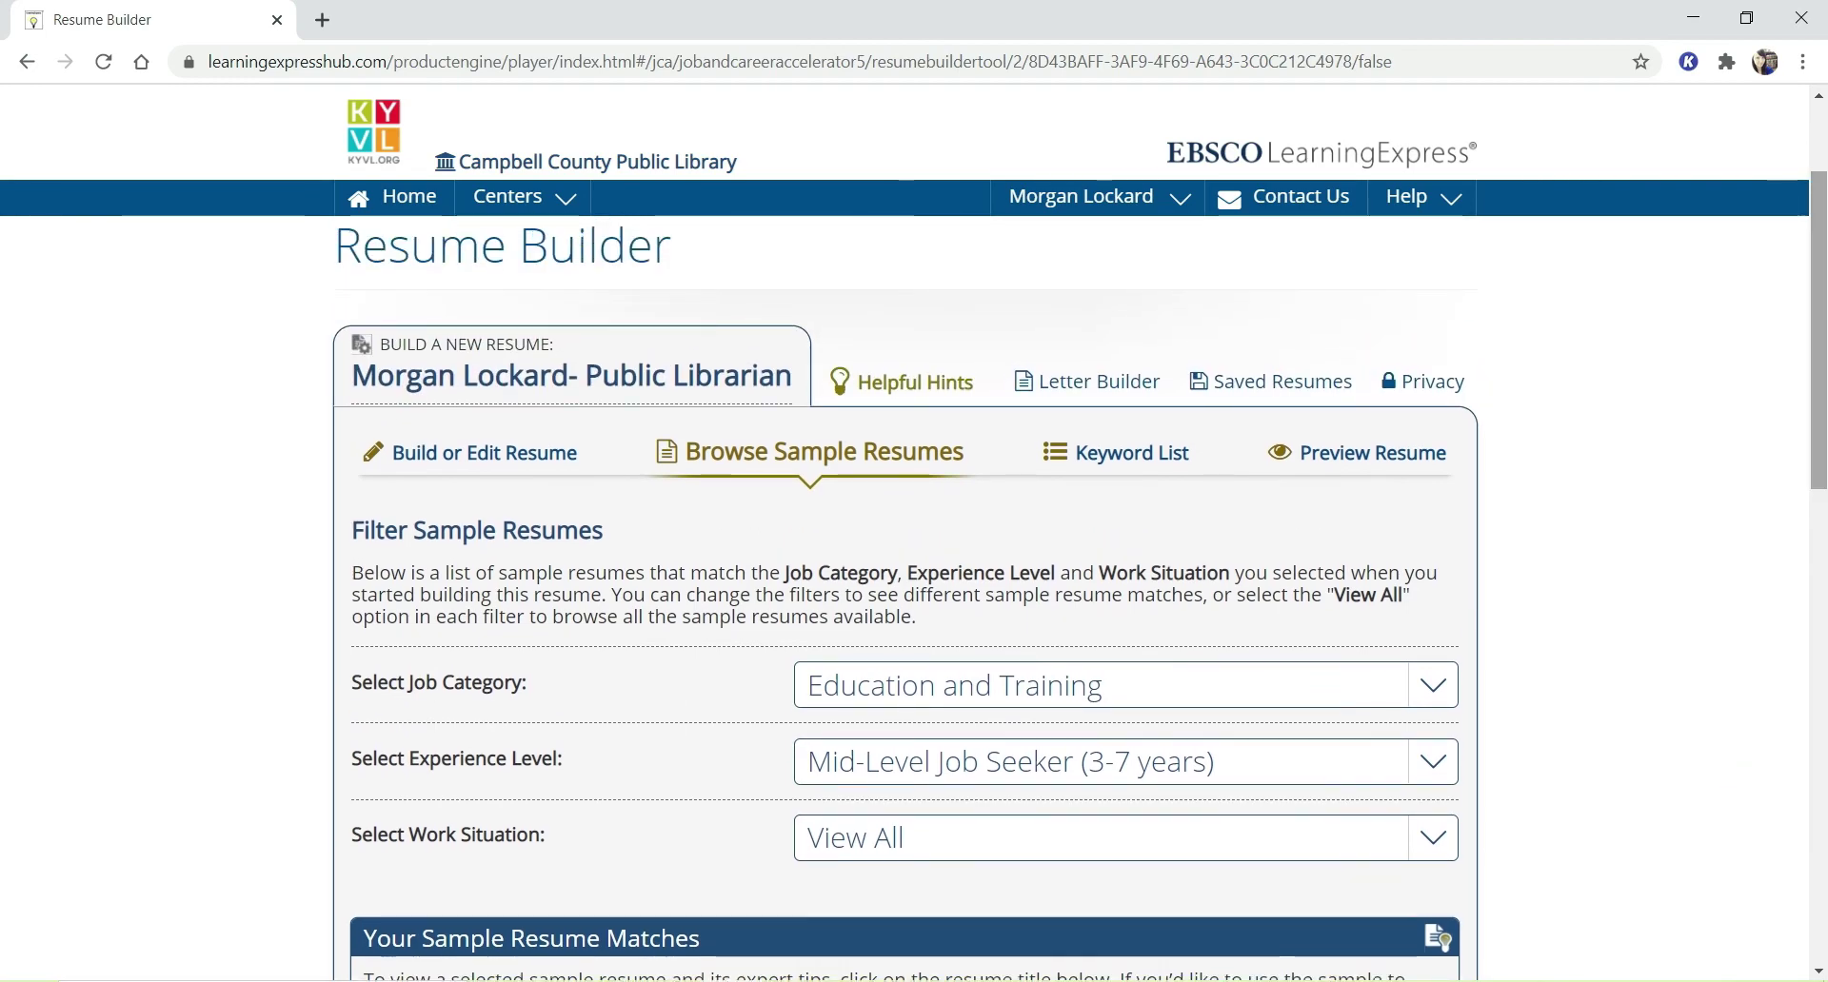
{"action": "left_click", "coordinate": [1123, 455]}
Expand Creative Skills action words (Acclimated, Accentuated, Achieved), then go back and open the Centers list.
{"action": "left_click_drag", "start_coordinate": [1820, 326], "coordinate": [1820, 490]}
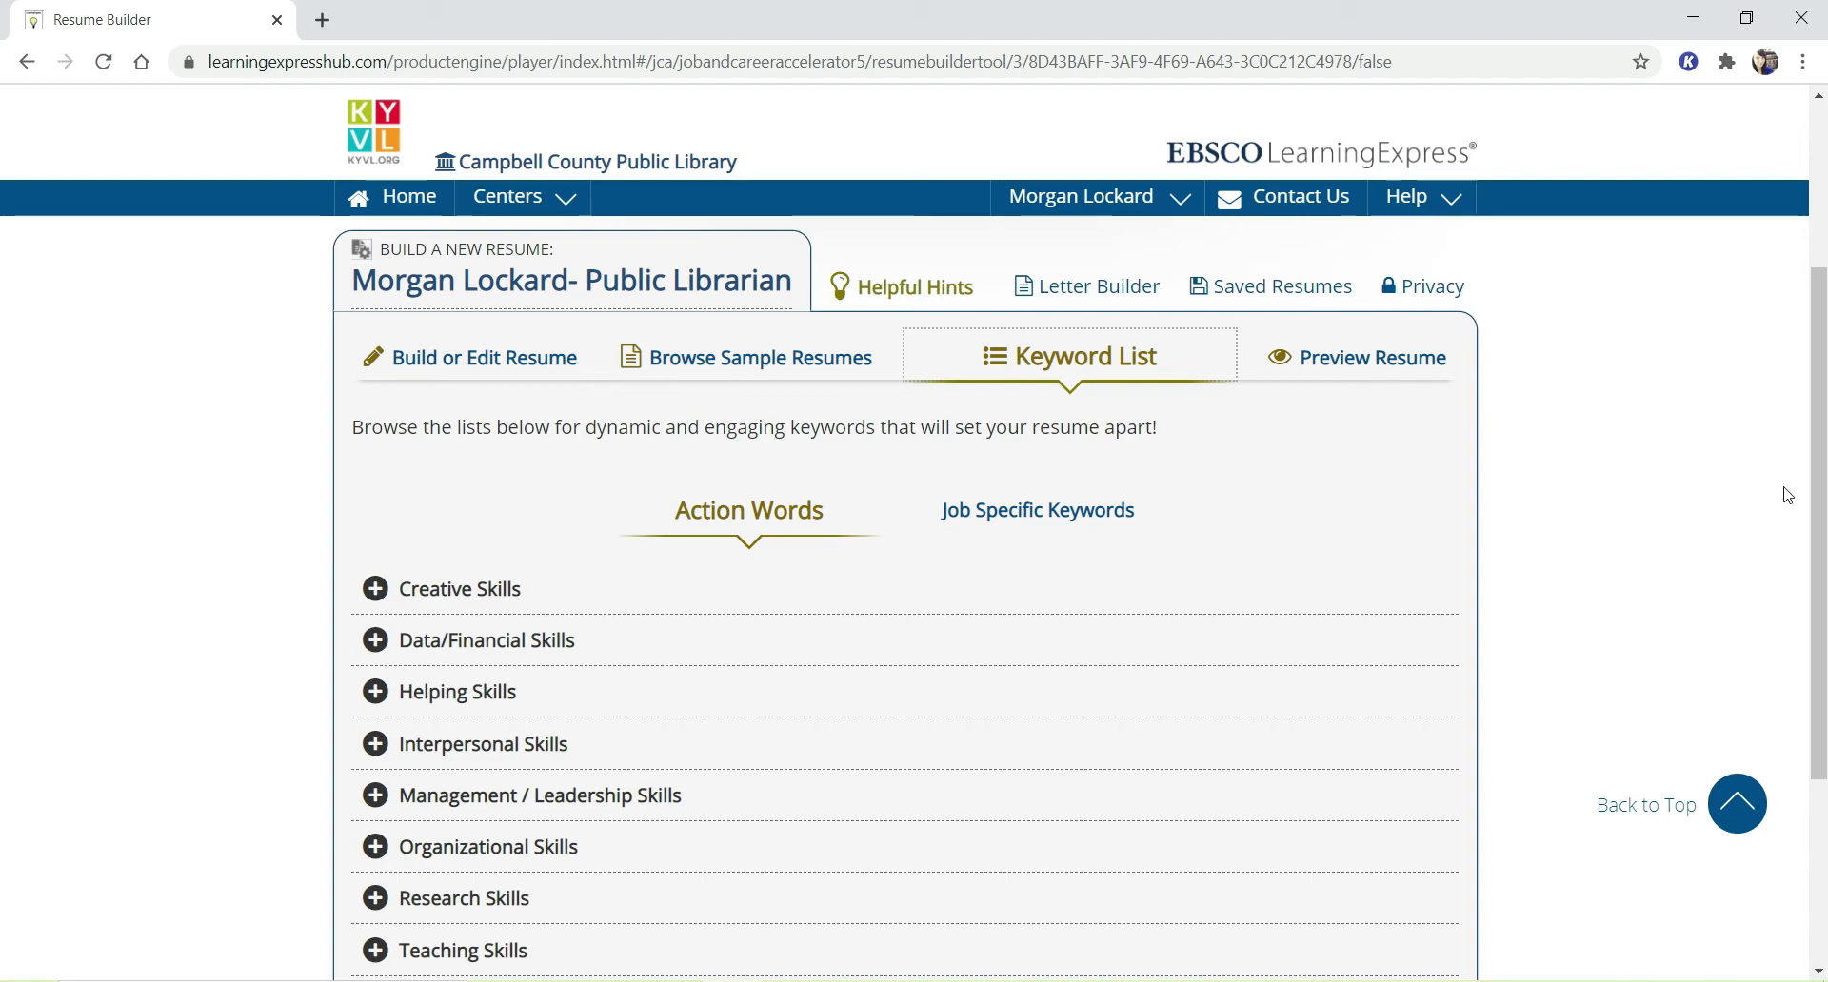
{"action": "left_click", "coordinate": [376, 588]}
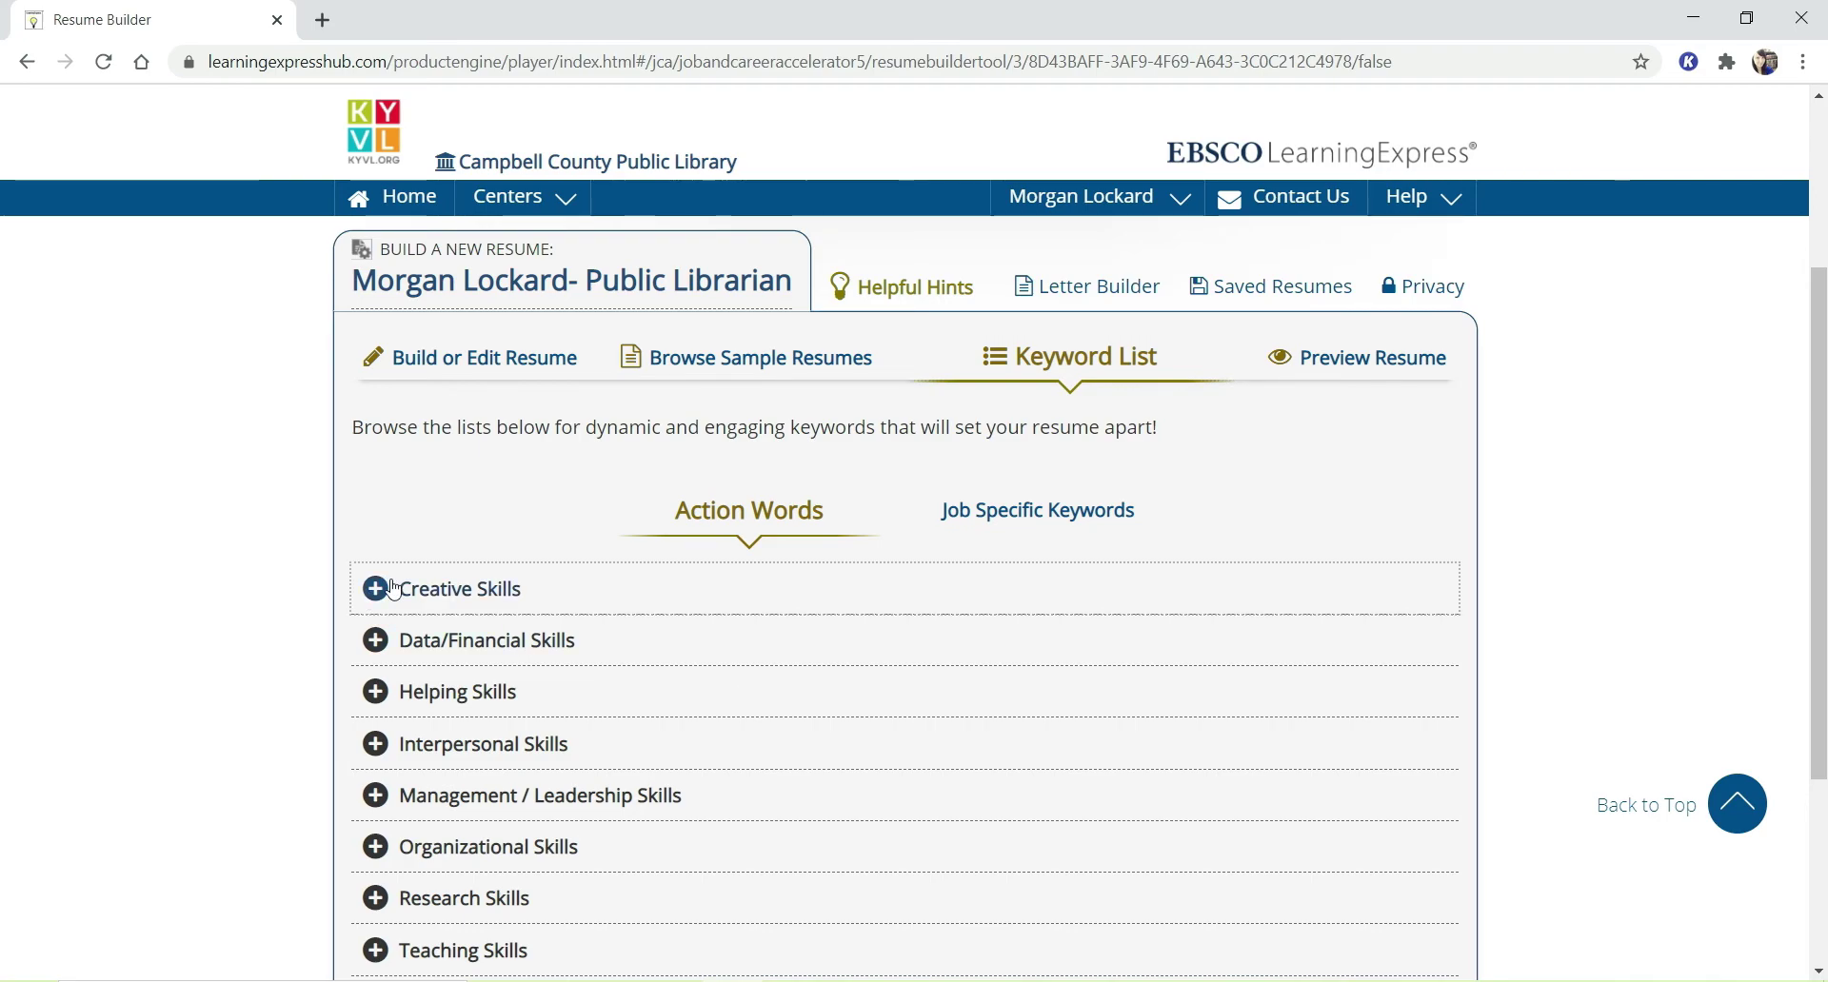
{"action": "scroll", "coordinate": [1510, 571], "scroll_direction": "down", "scroll_amount": 1}
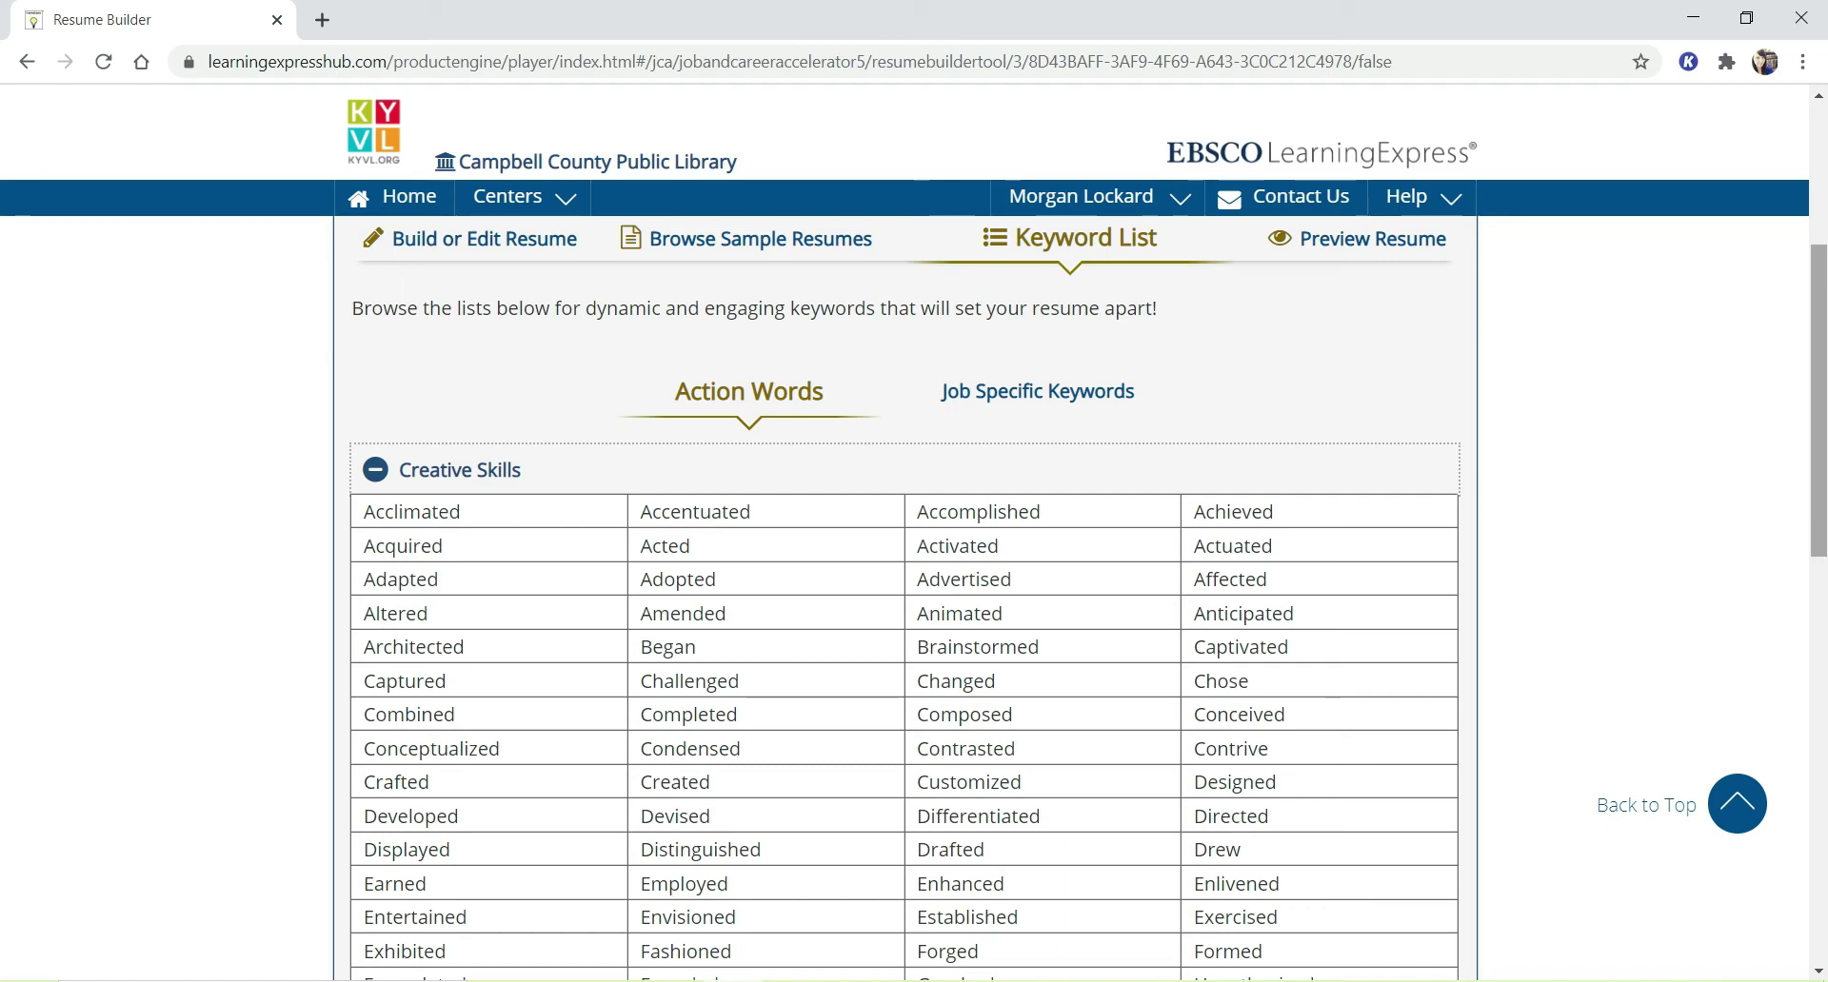
{"action": "scroll", "coordinate": [913, 571], "scroll_direction": "up", "scroll_amount": 2}
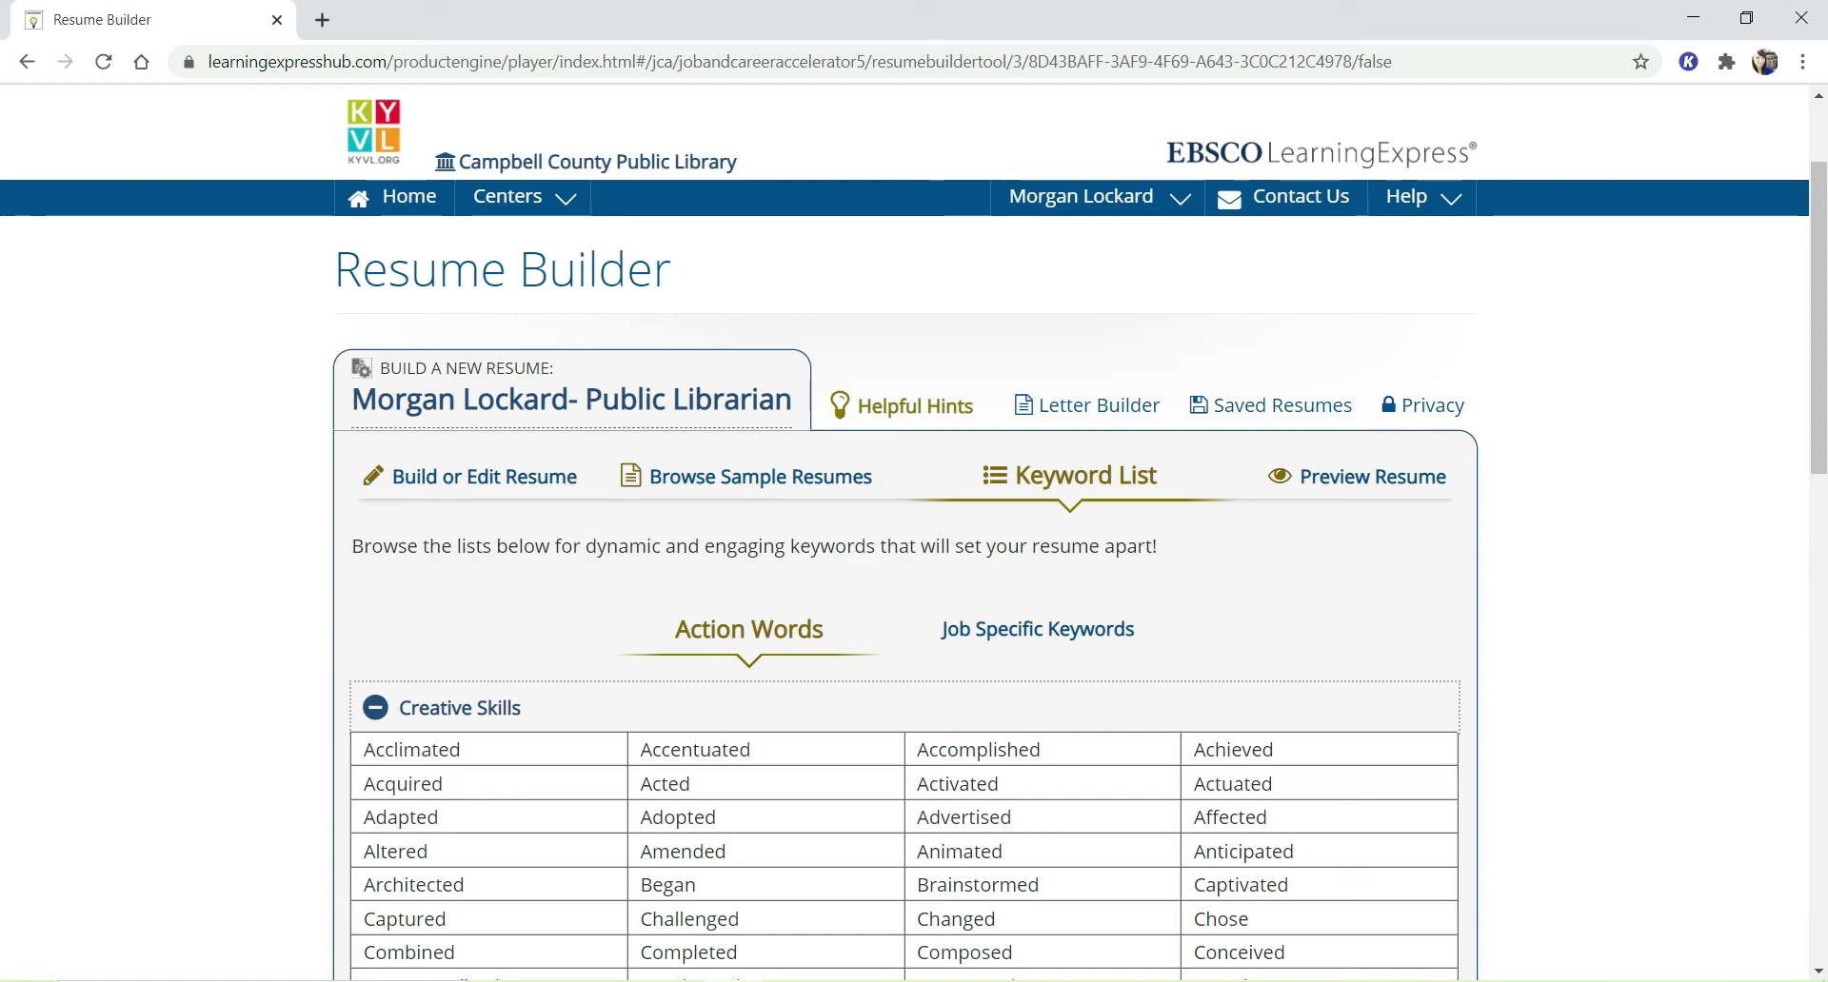
{"action": "key", "text": "alt+Left"}
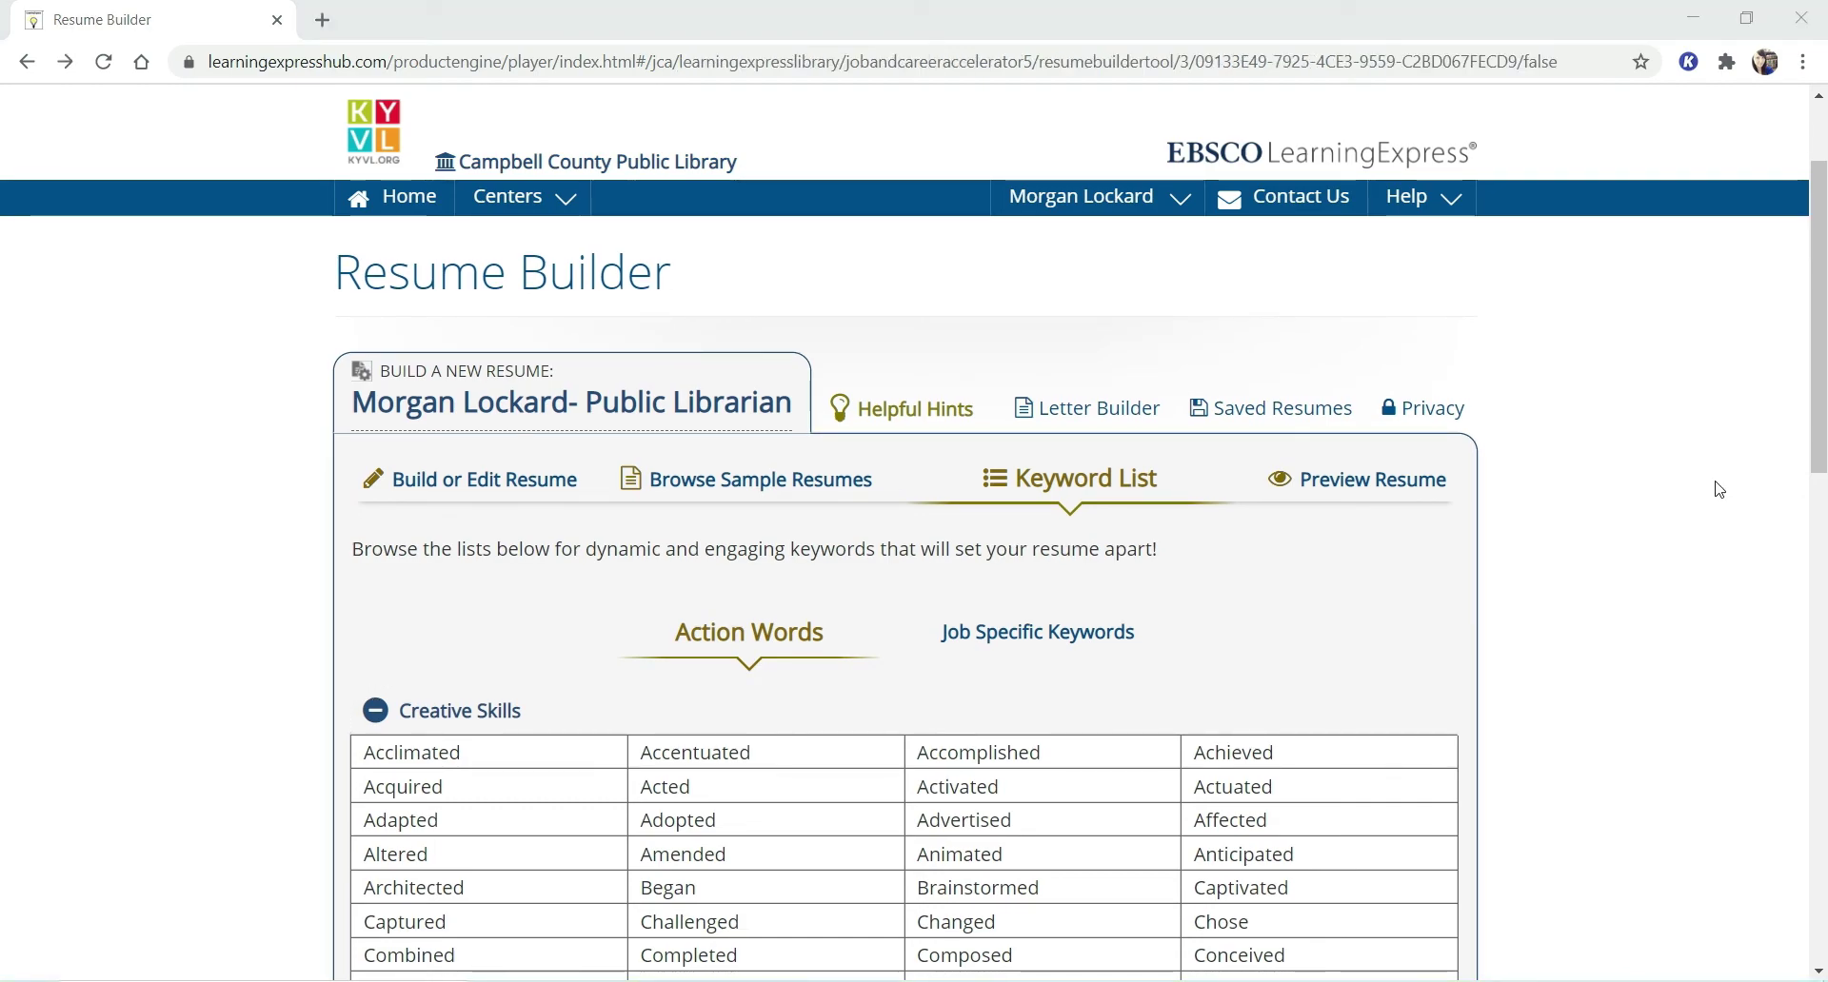
{"action": "left_click", "coordinate": [542, 202]}
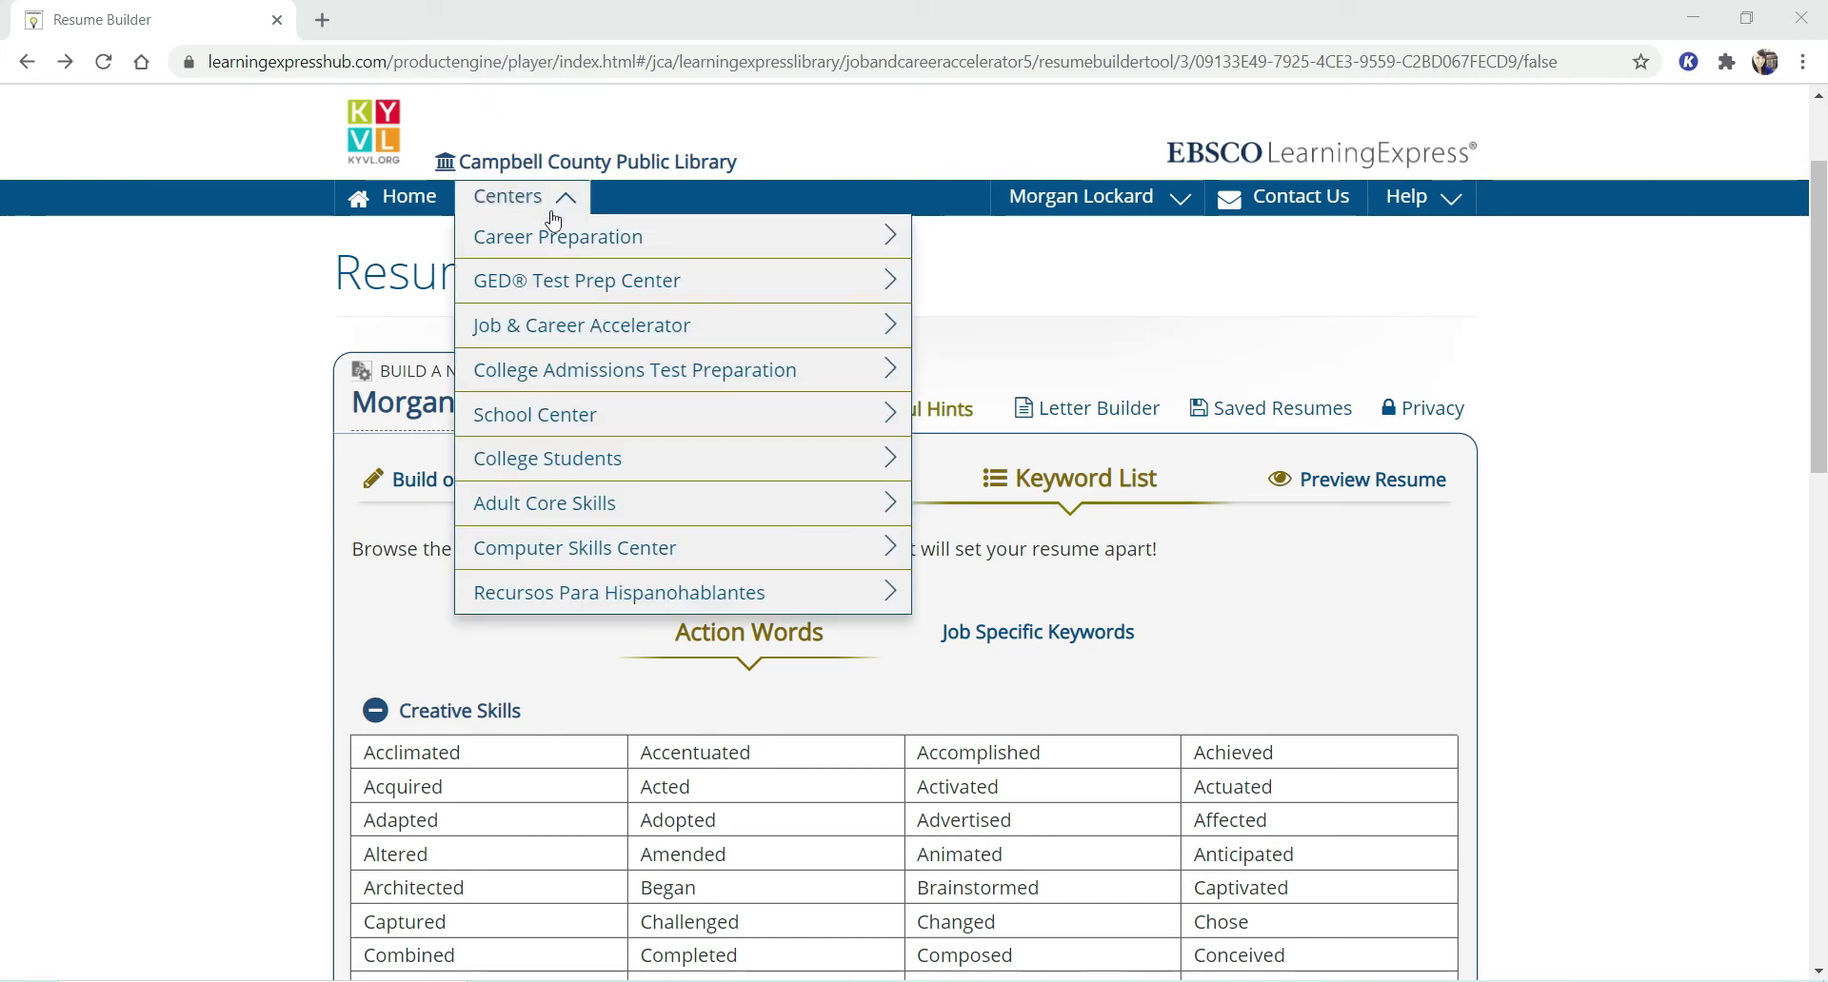
Go to the Job & Career Accelerator home via Centers and open Find a Career Match.
{"action": "mouse_move", "coordinate": [559, 328]}
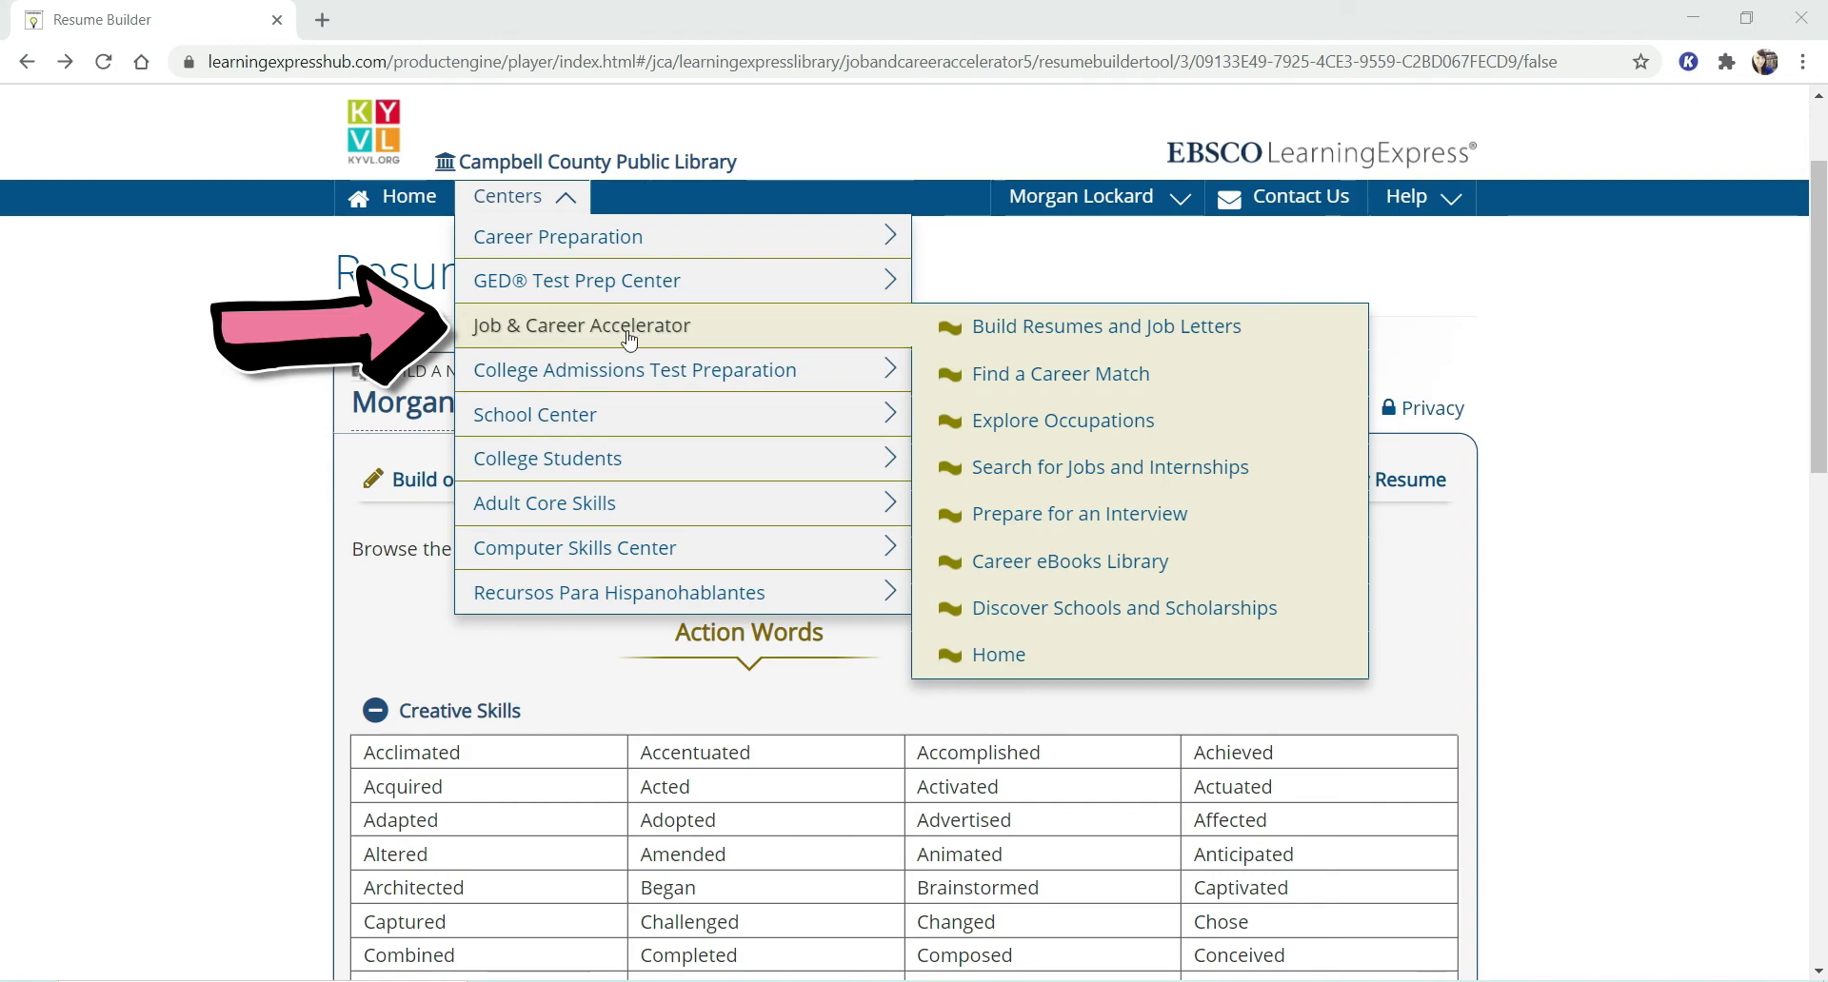
{"action": "left_click", "coordinate": [998, 668]}
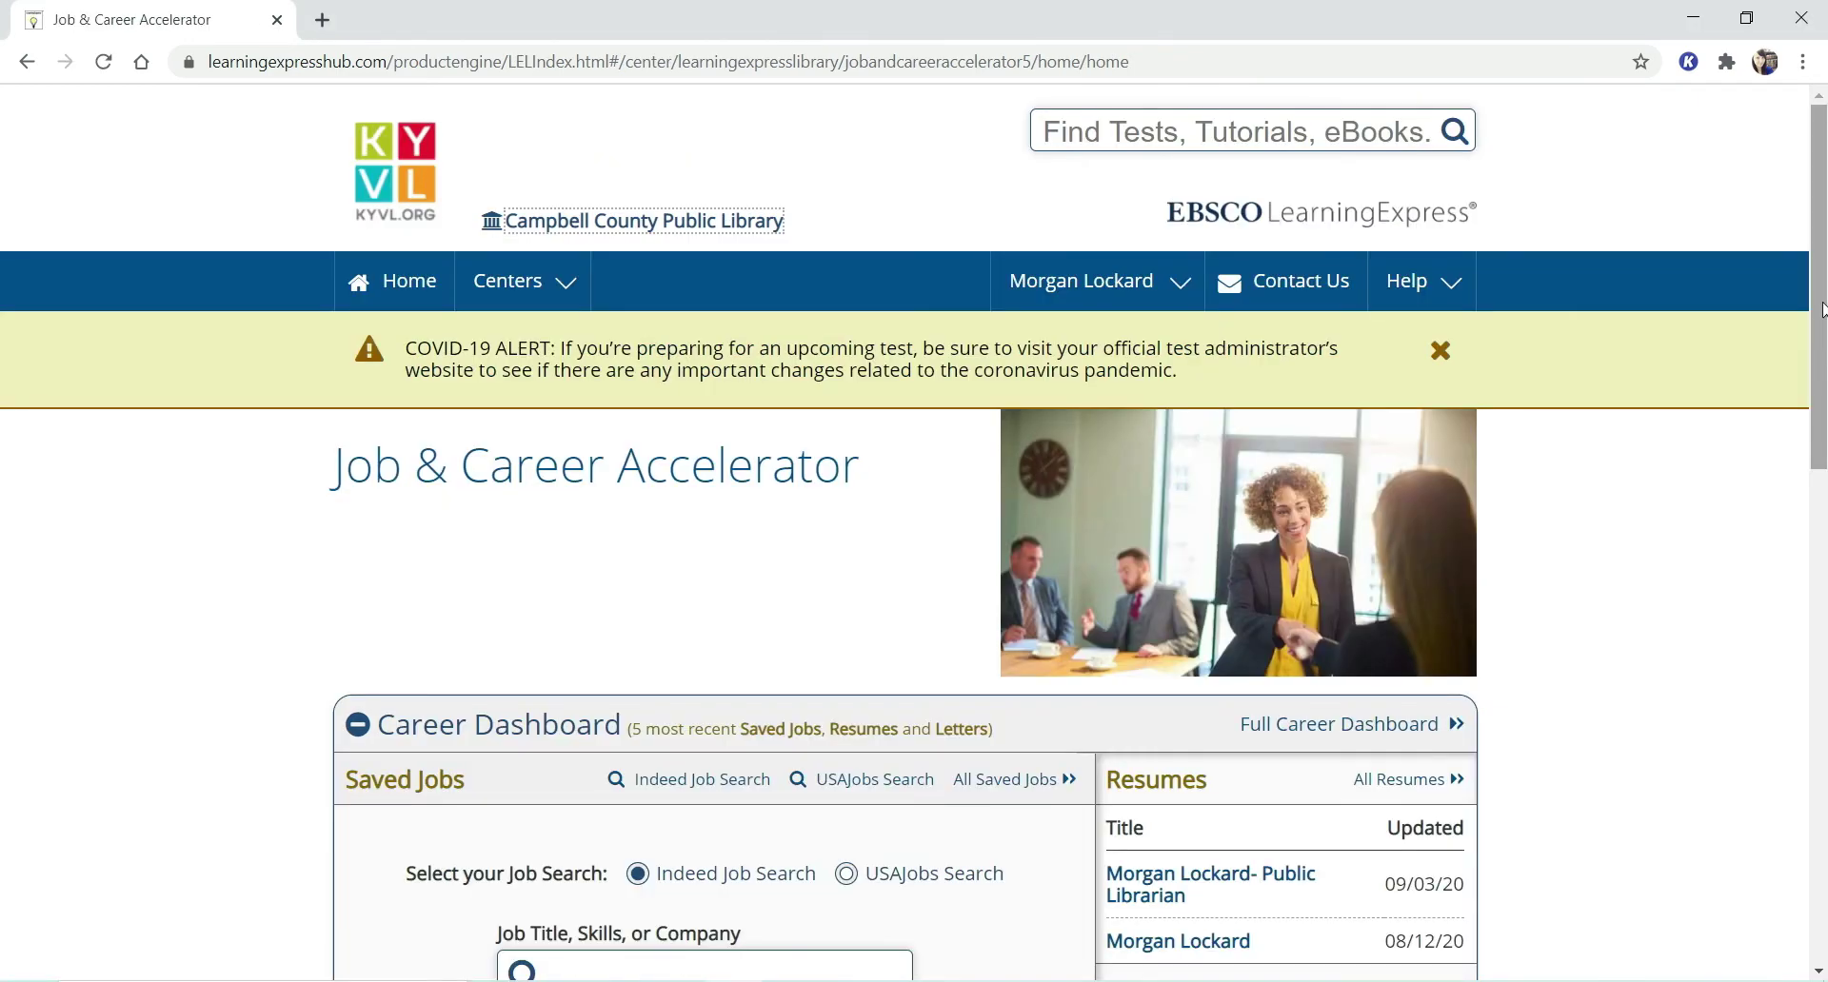
{"action": "left_click_drag", "start_coordinate": [1822, 303], "coordinate": [1822, 565]}
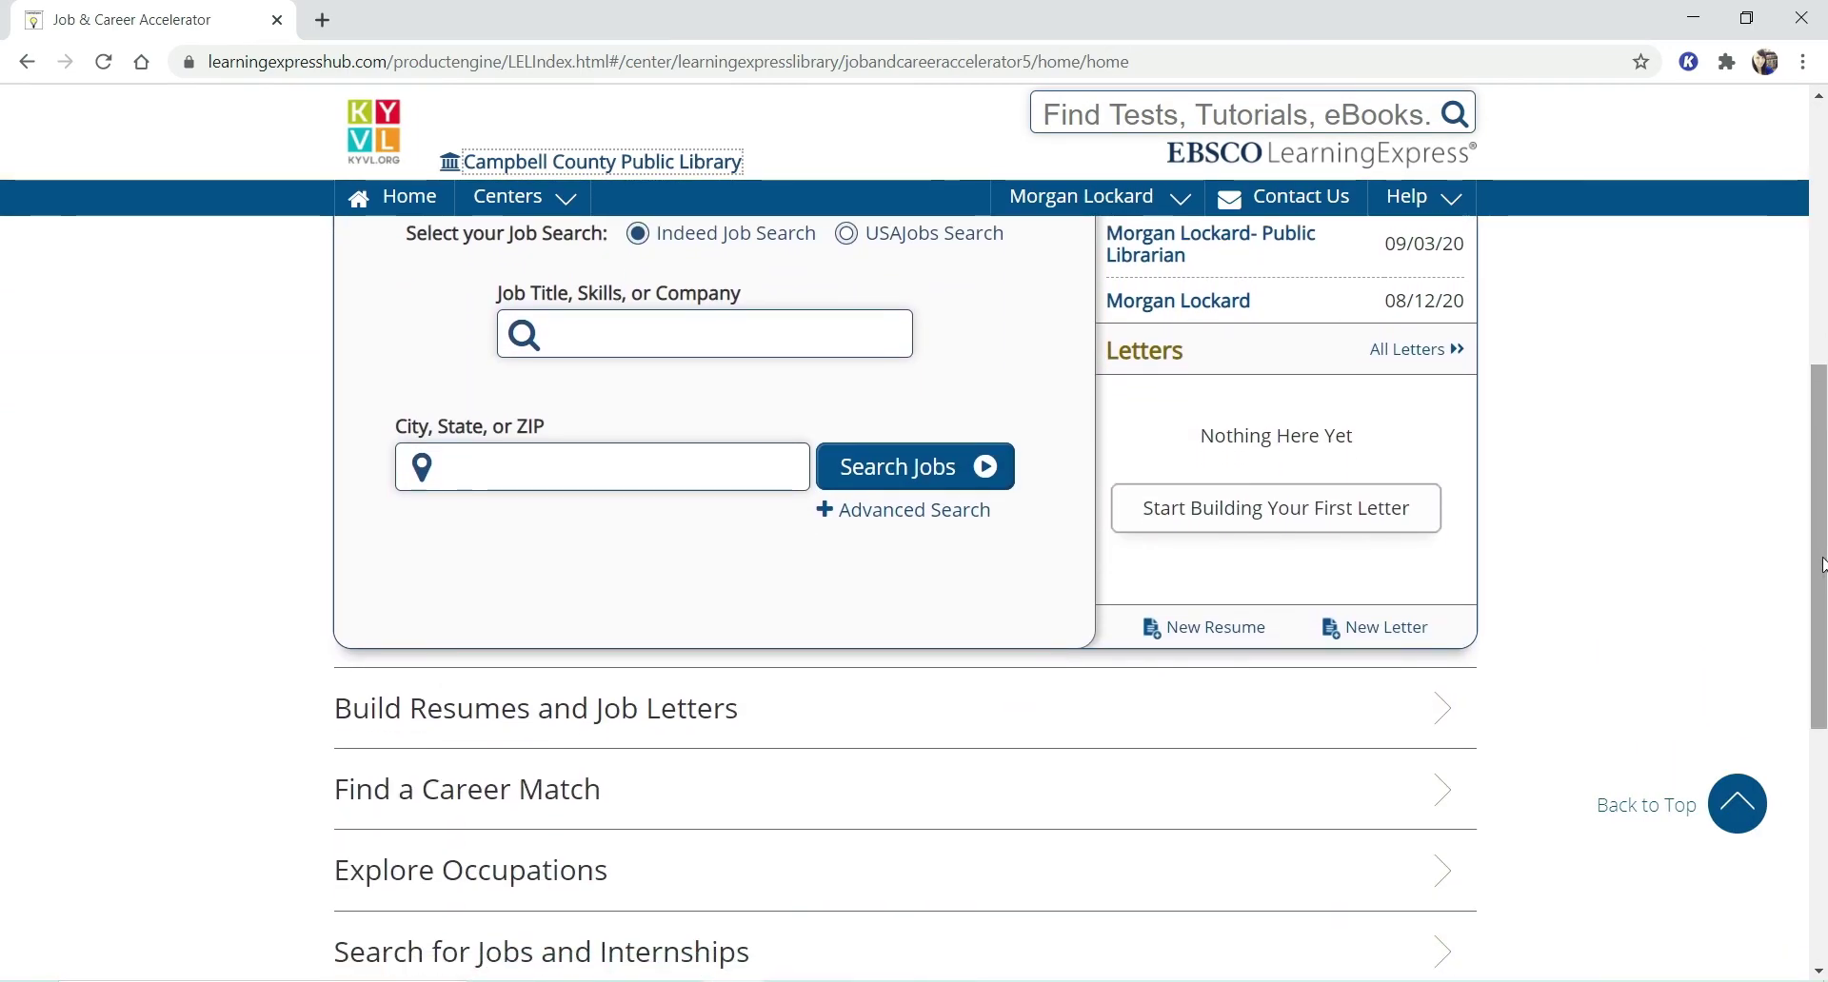
{"action": "left_click", "coordinate": [724, 800]}
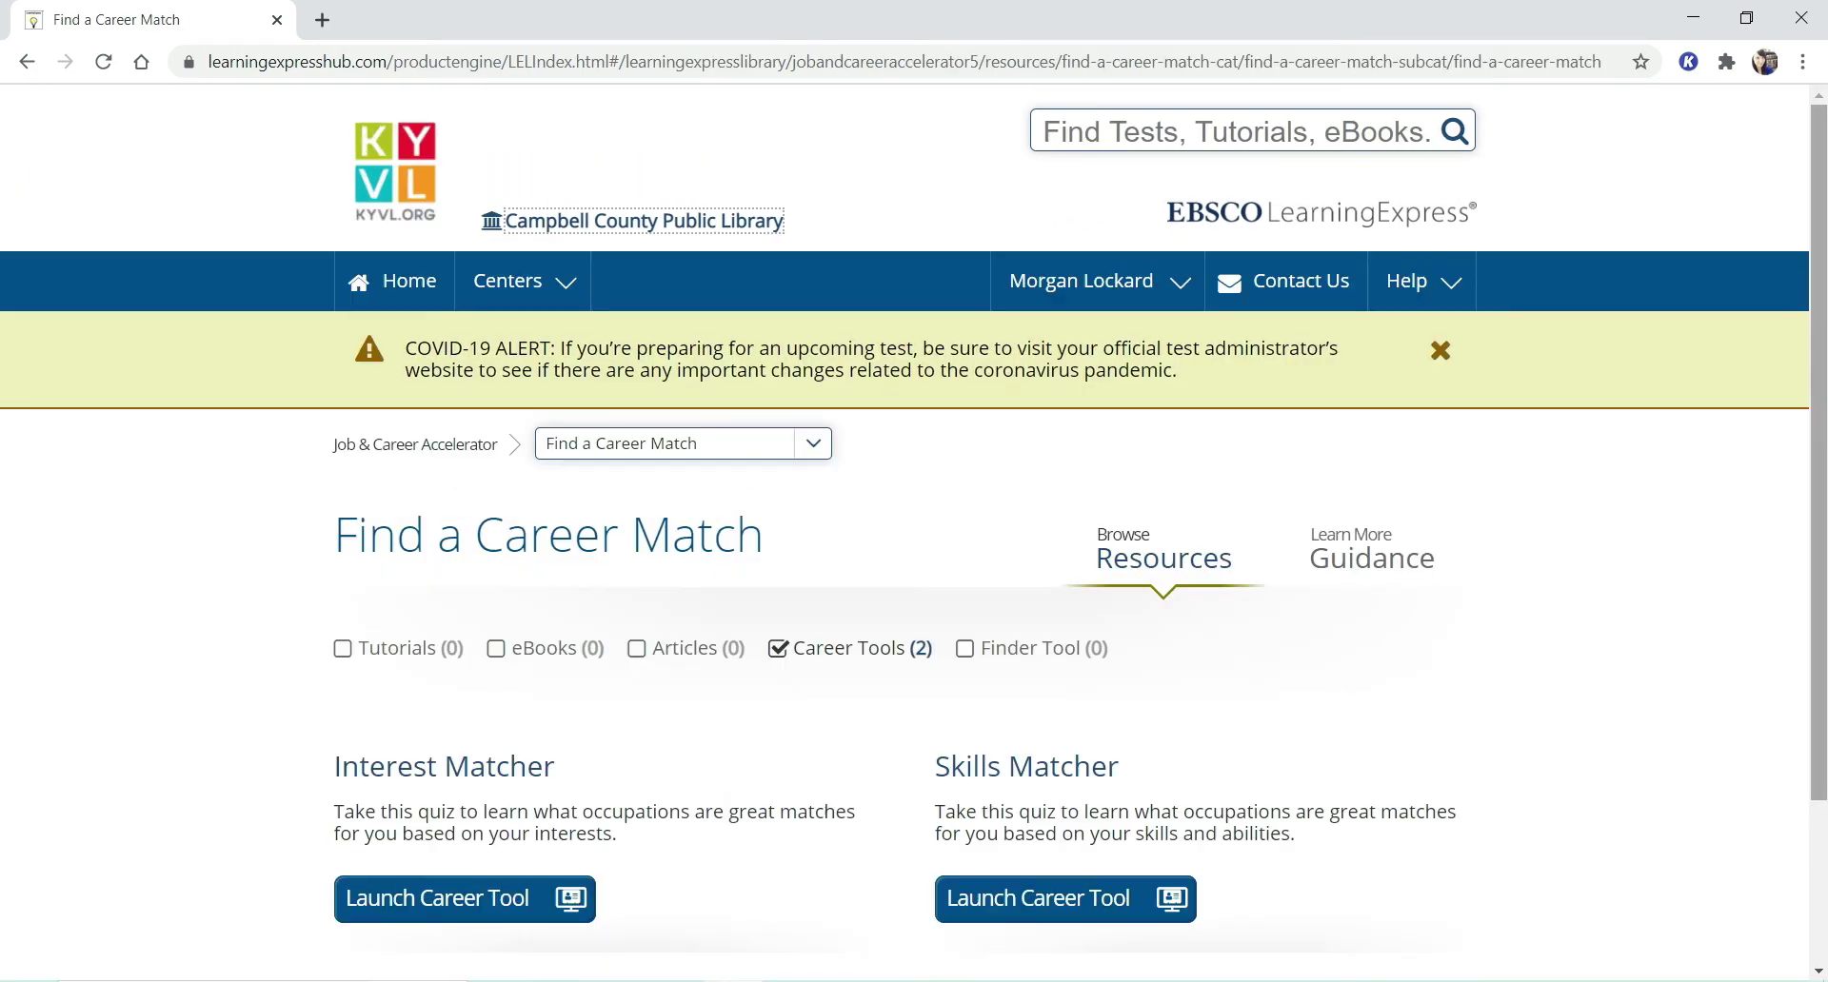
{"action": "scroll", "coordinate": [913, 533], "scroll_direction": "down", "scroll_amount": 1}
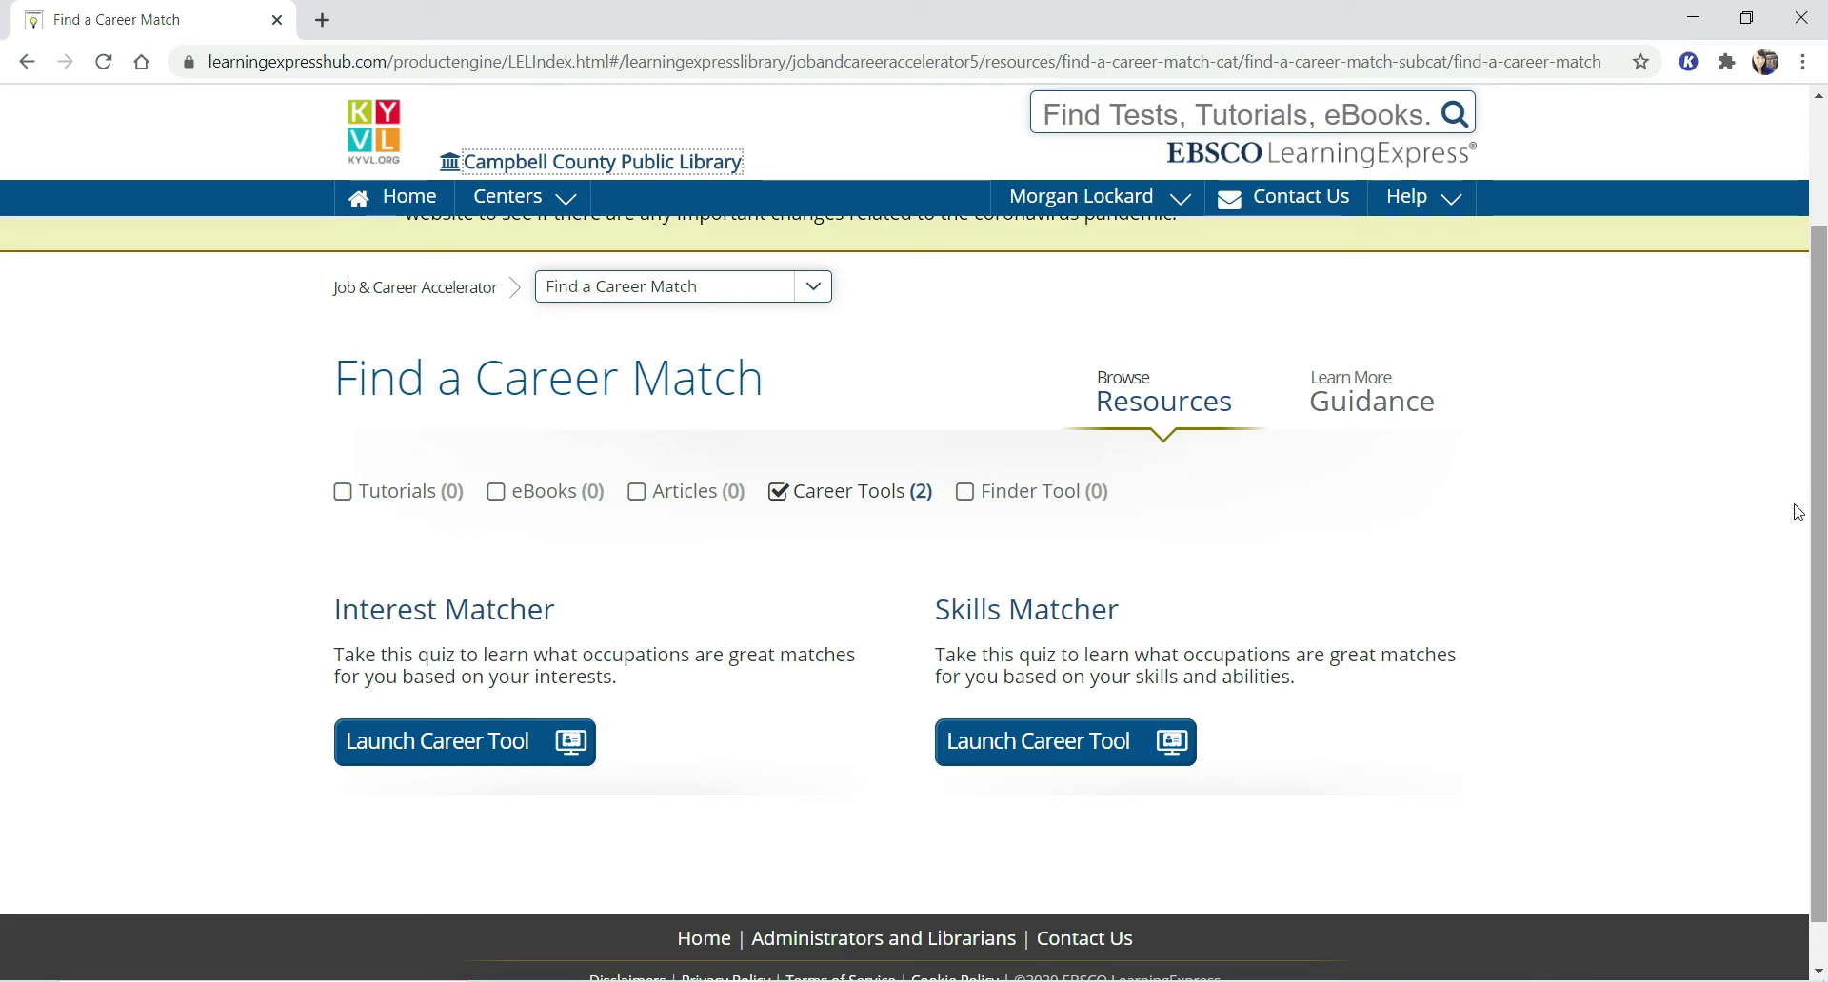
Launch the Skills Matcher and expand Helpful Hints for its 48-statement, five-point survey.
{"action": "left_click", "coordinate": [1055, 764]}
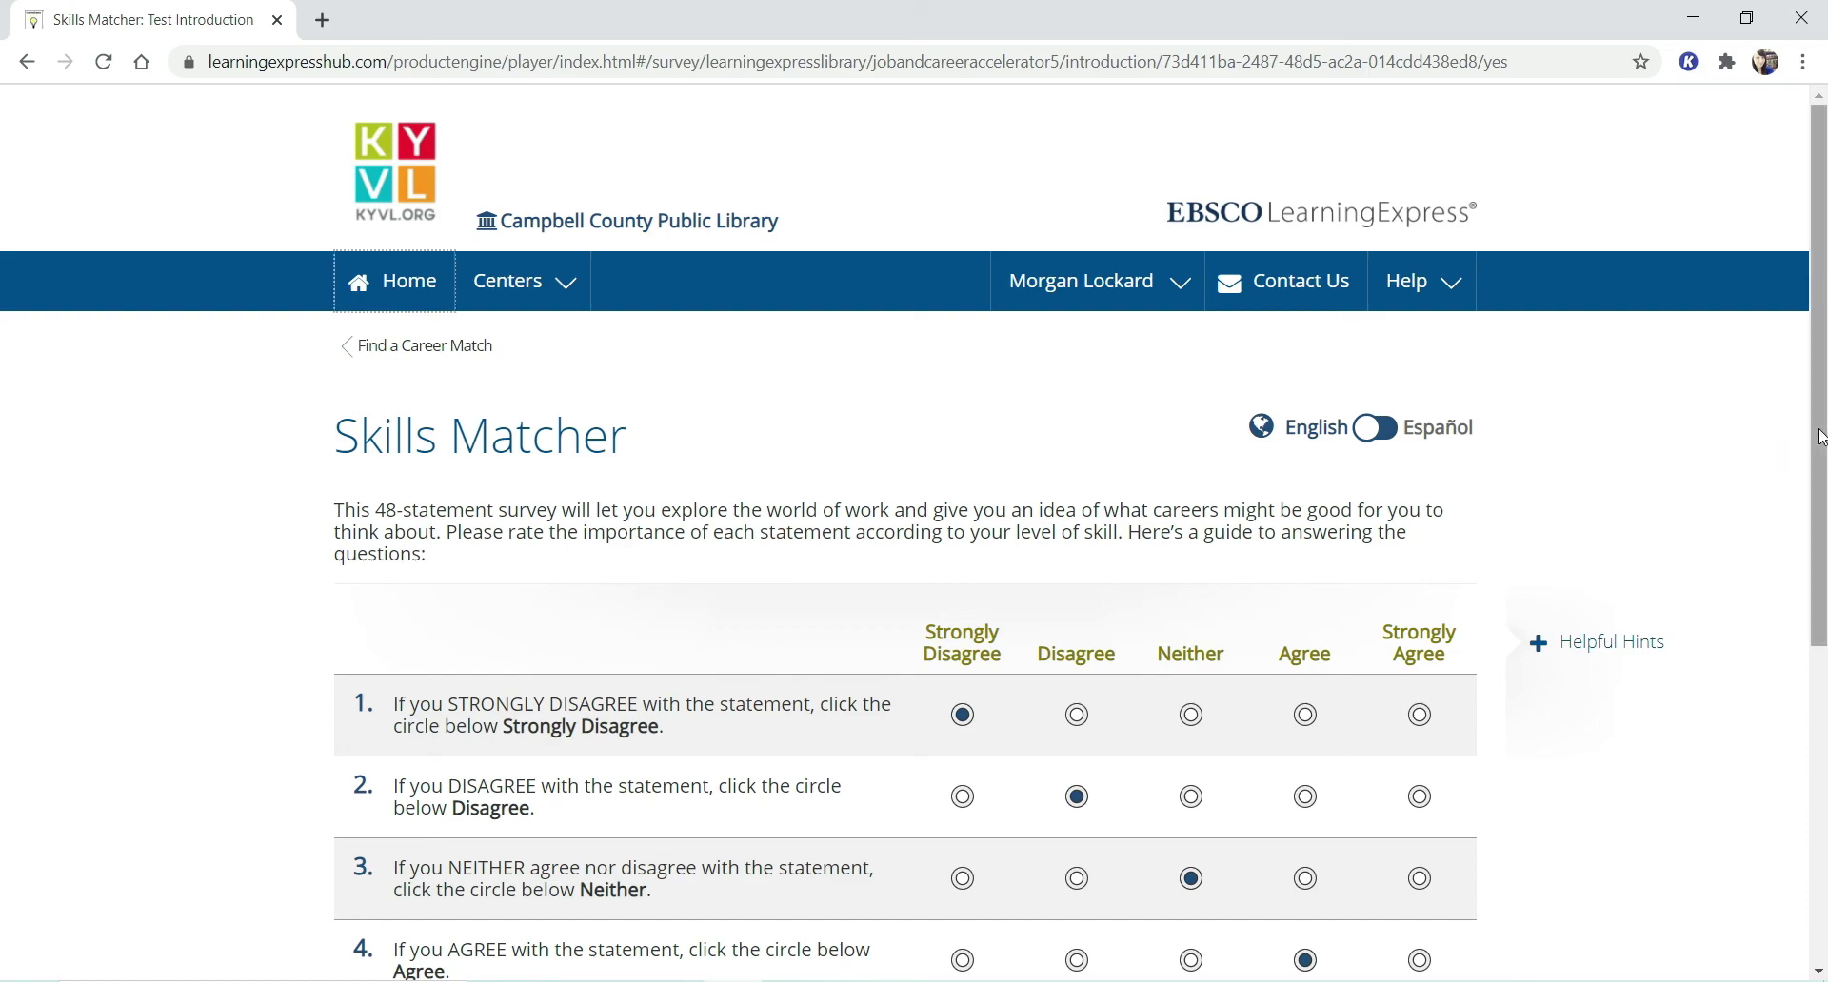
{"action": "left_click_drag", "start_coordinate": [1821, 437], "coordinate": [1821, 569]}
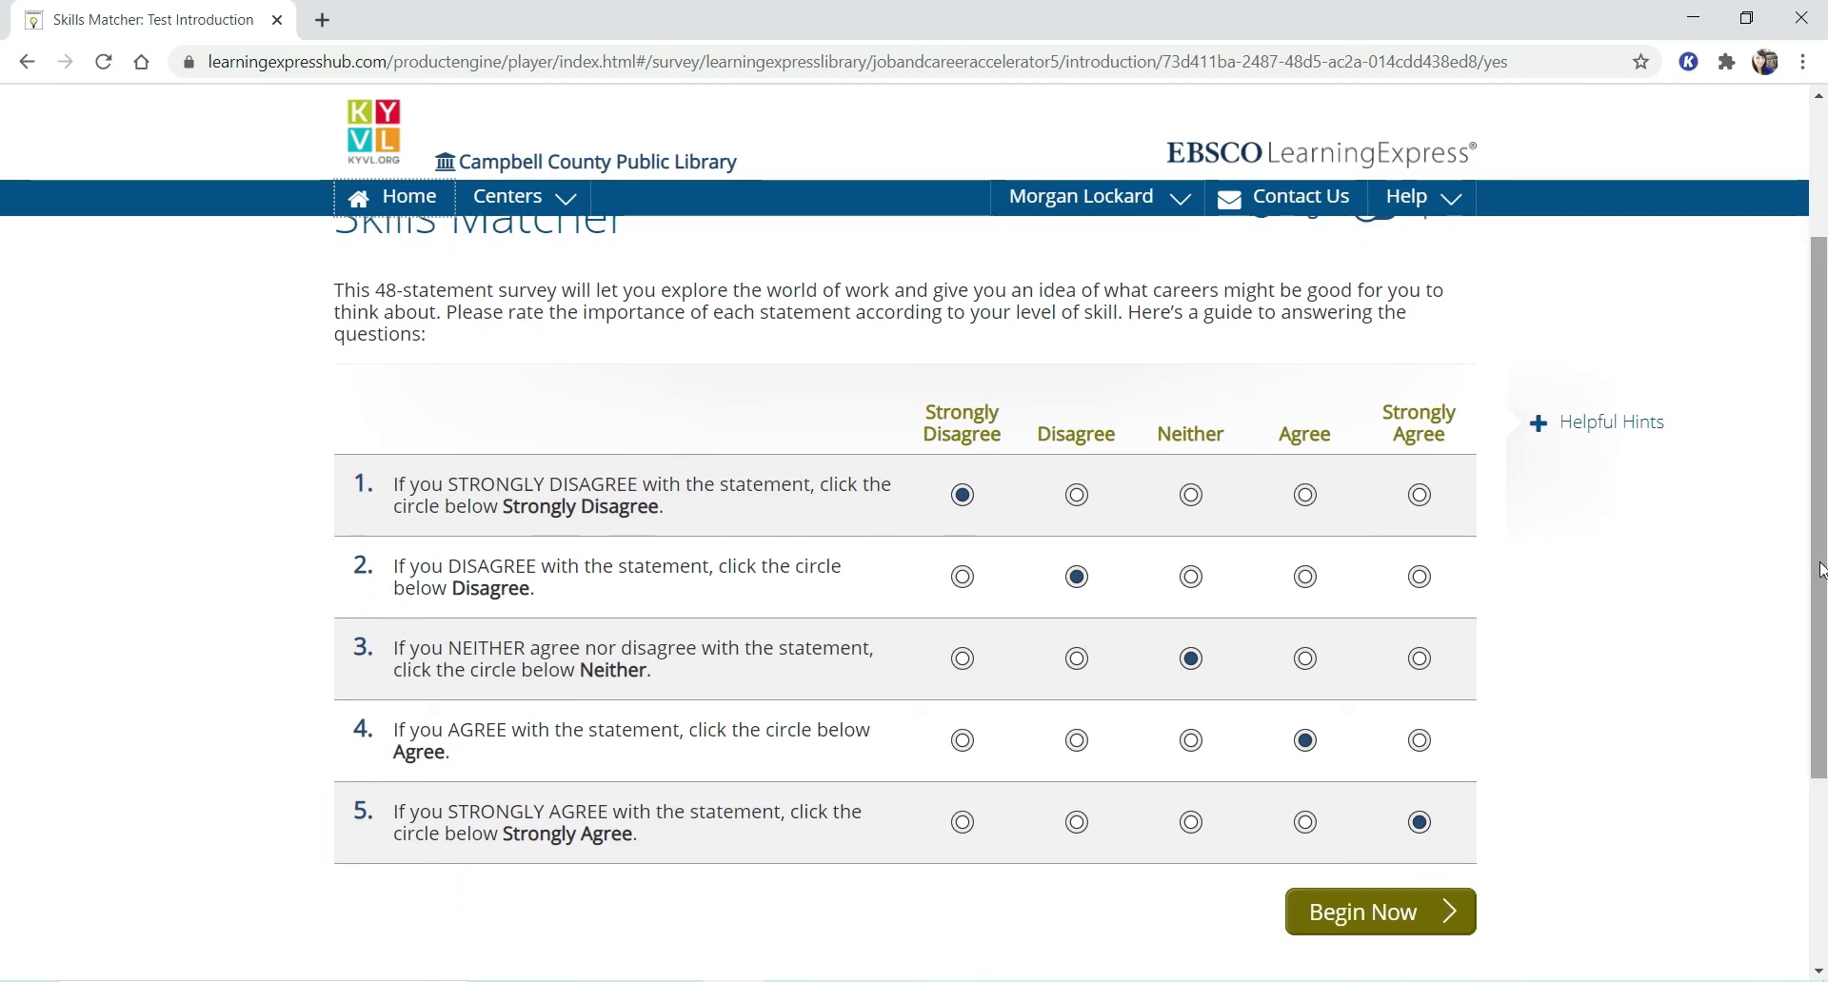
{"action": "left_click", "coordinate": [1651, 436]}
{"action": "left_click_drag", "start_coordinate": [1816, 429], "coordinate": [1816, 467]}
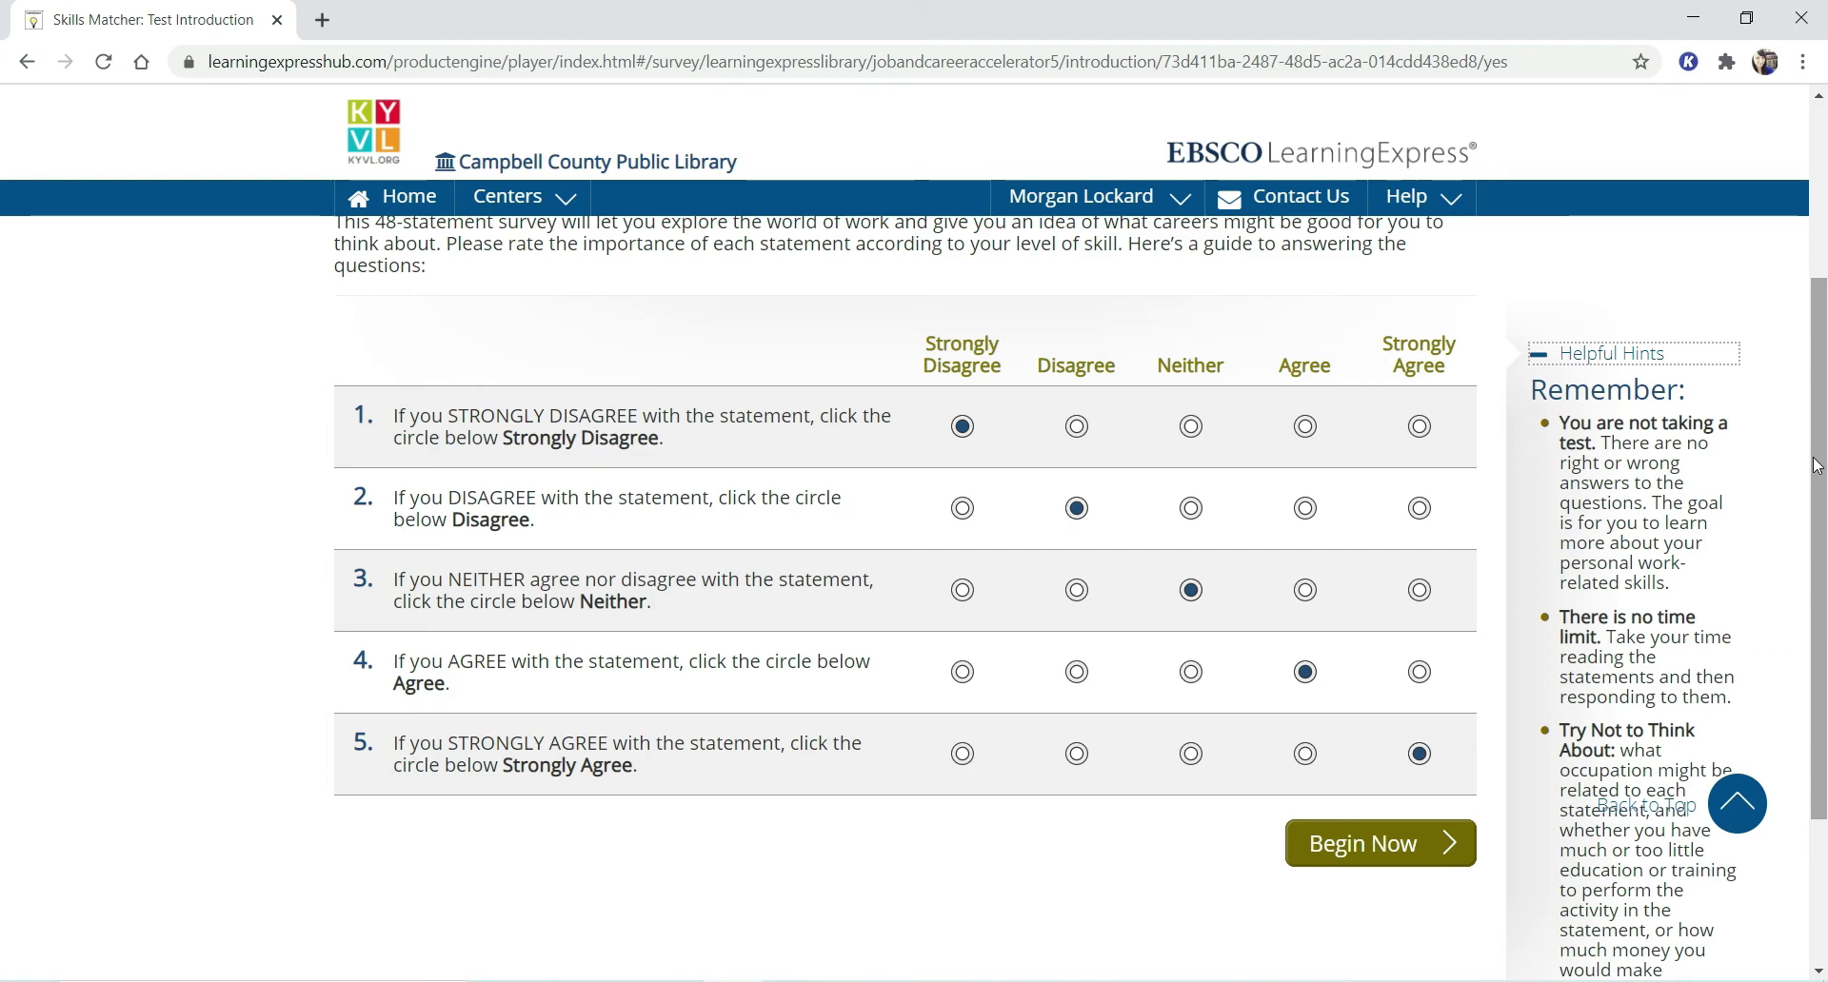
{"action": "left_click_drag", "start_coordinate": [1819, 466], "coordinate": [1819, 492]}
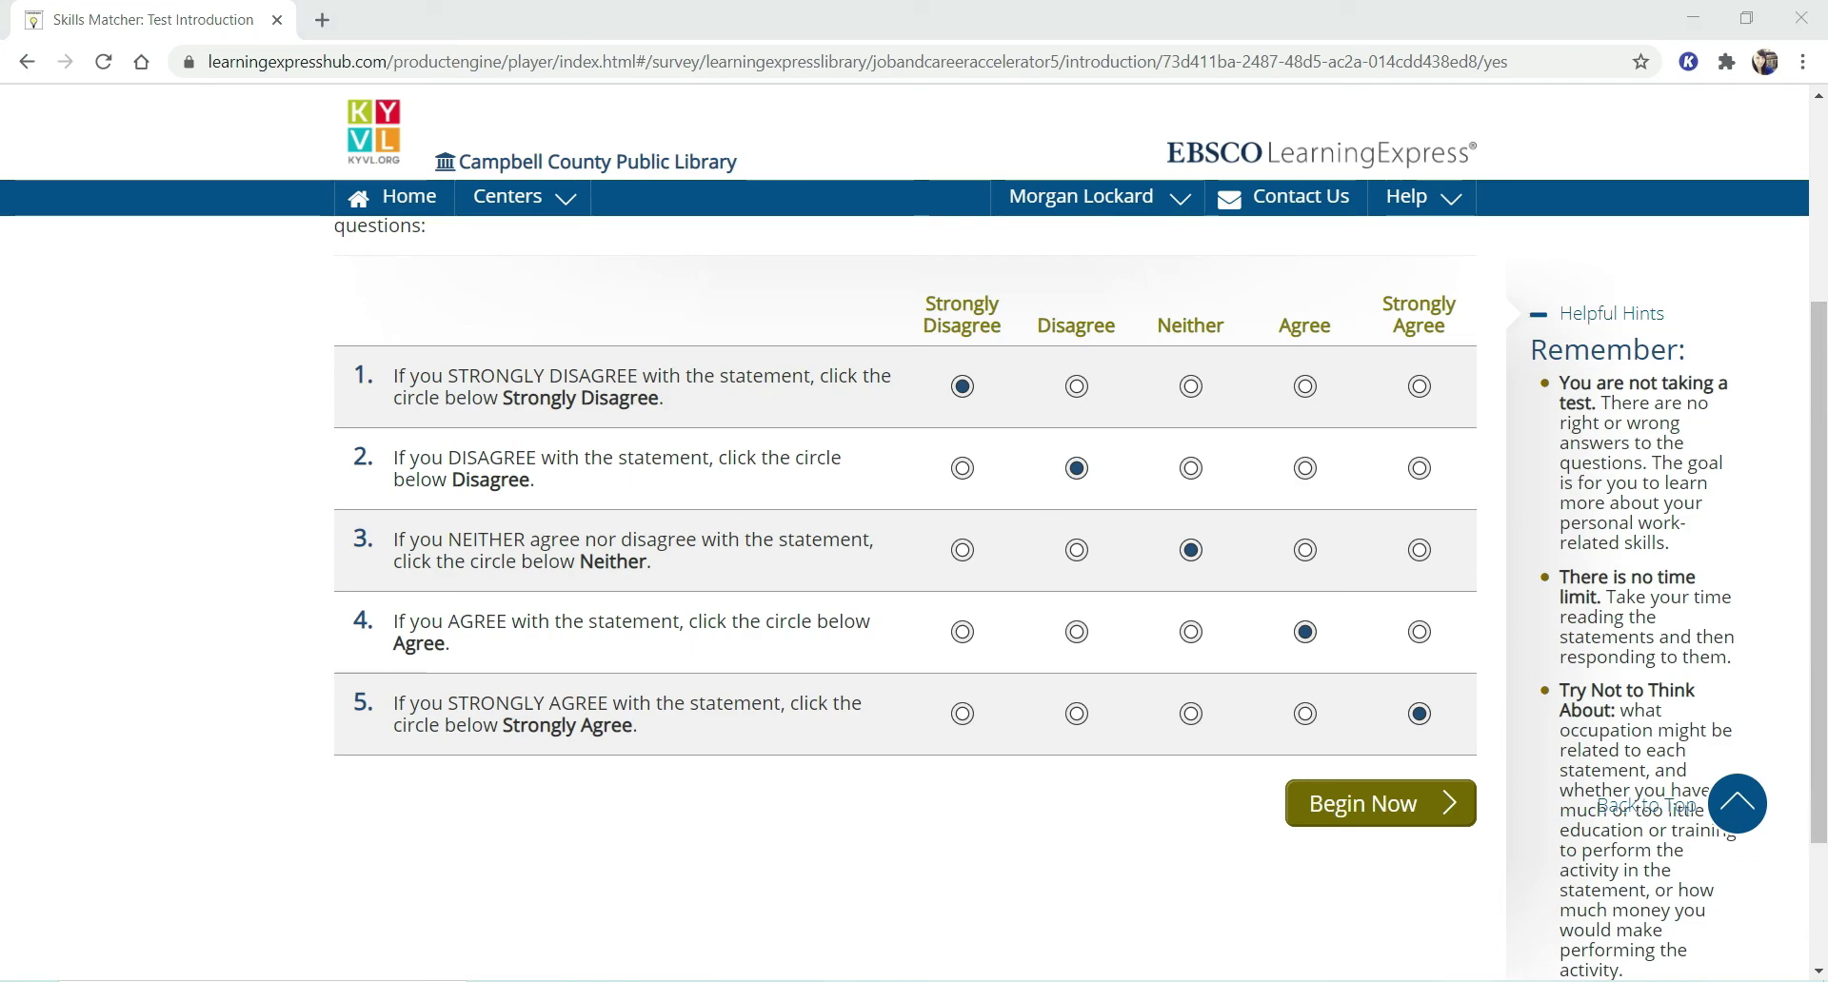
Begin the Skills Matcher, review answered statements 1–12, and submit the answers.
{"action": "left_click", "coordinate": [1396, 815]}
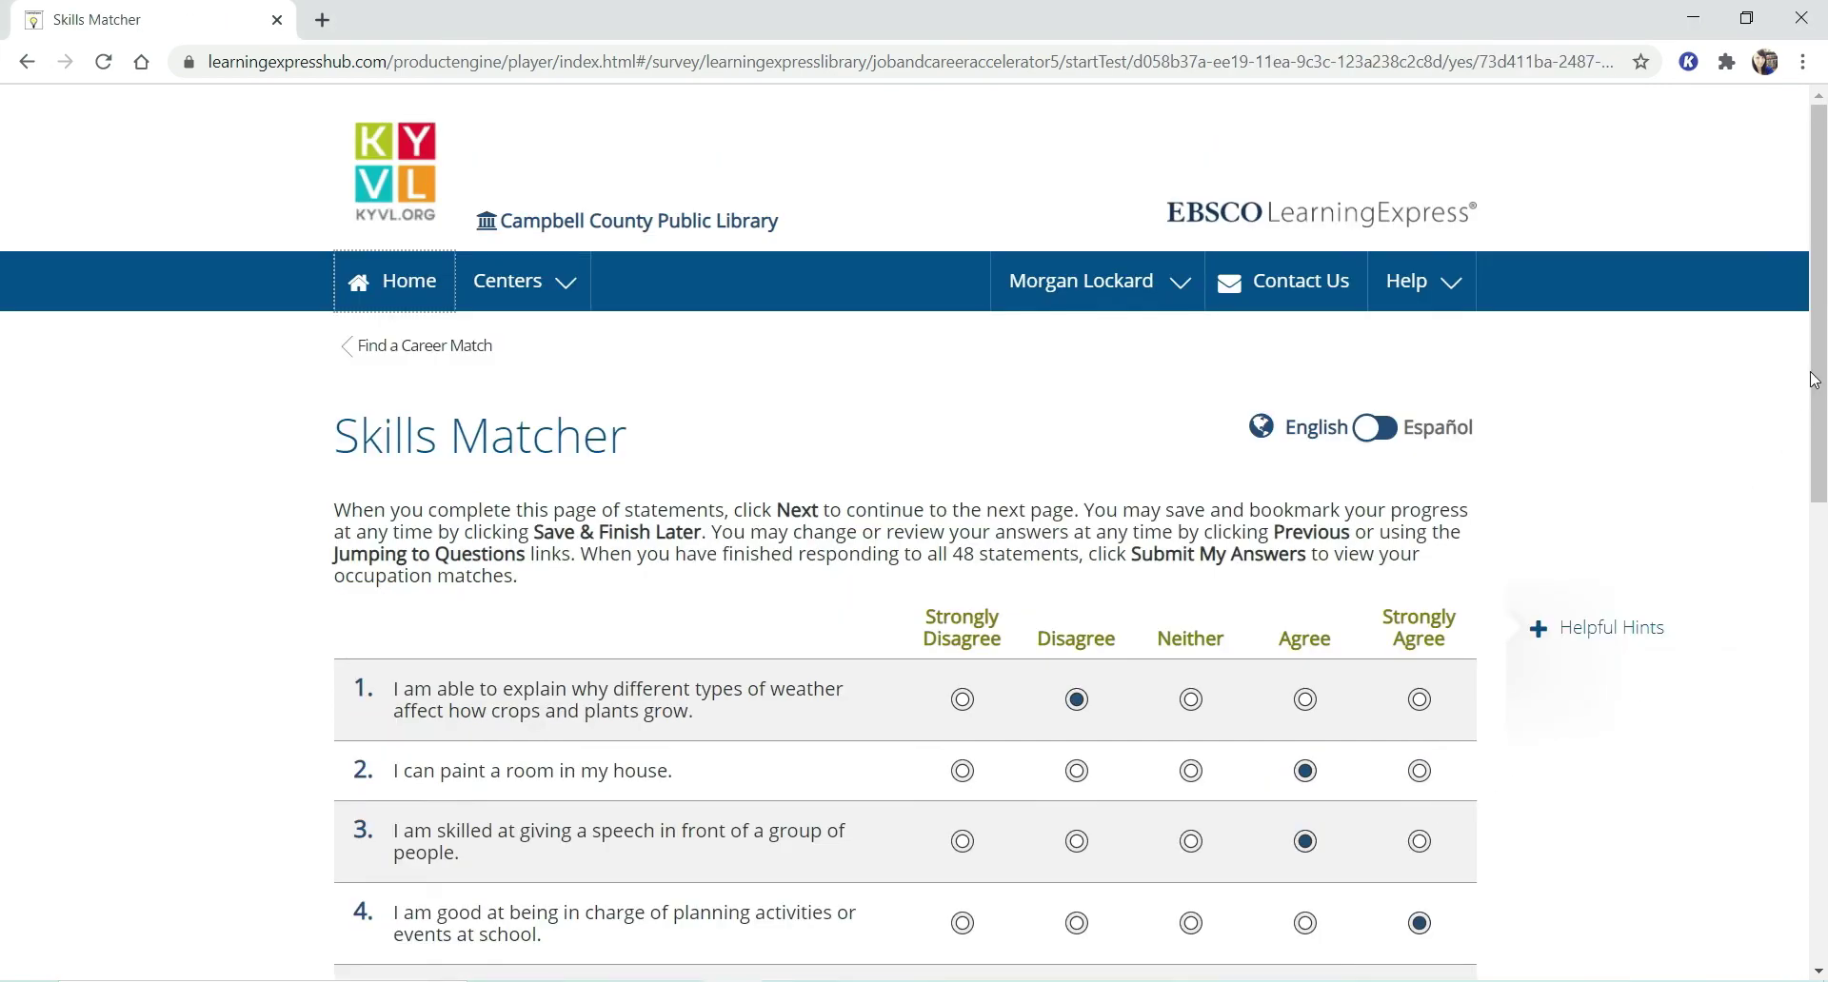
{"action": "left_click_drag", "start_coordinate": [1820, 360], "coordinate": [1820, 699]}
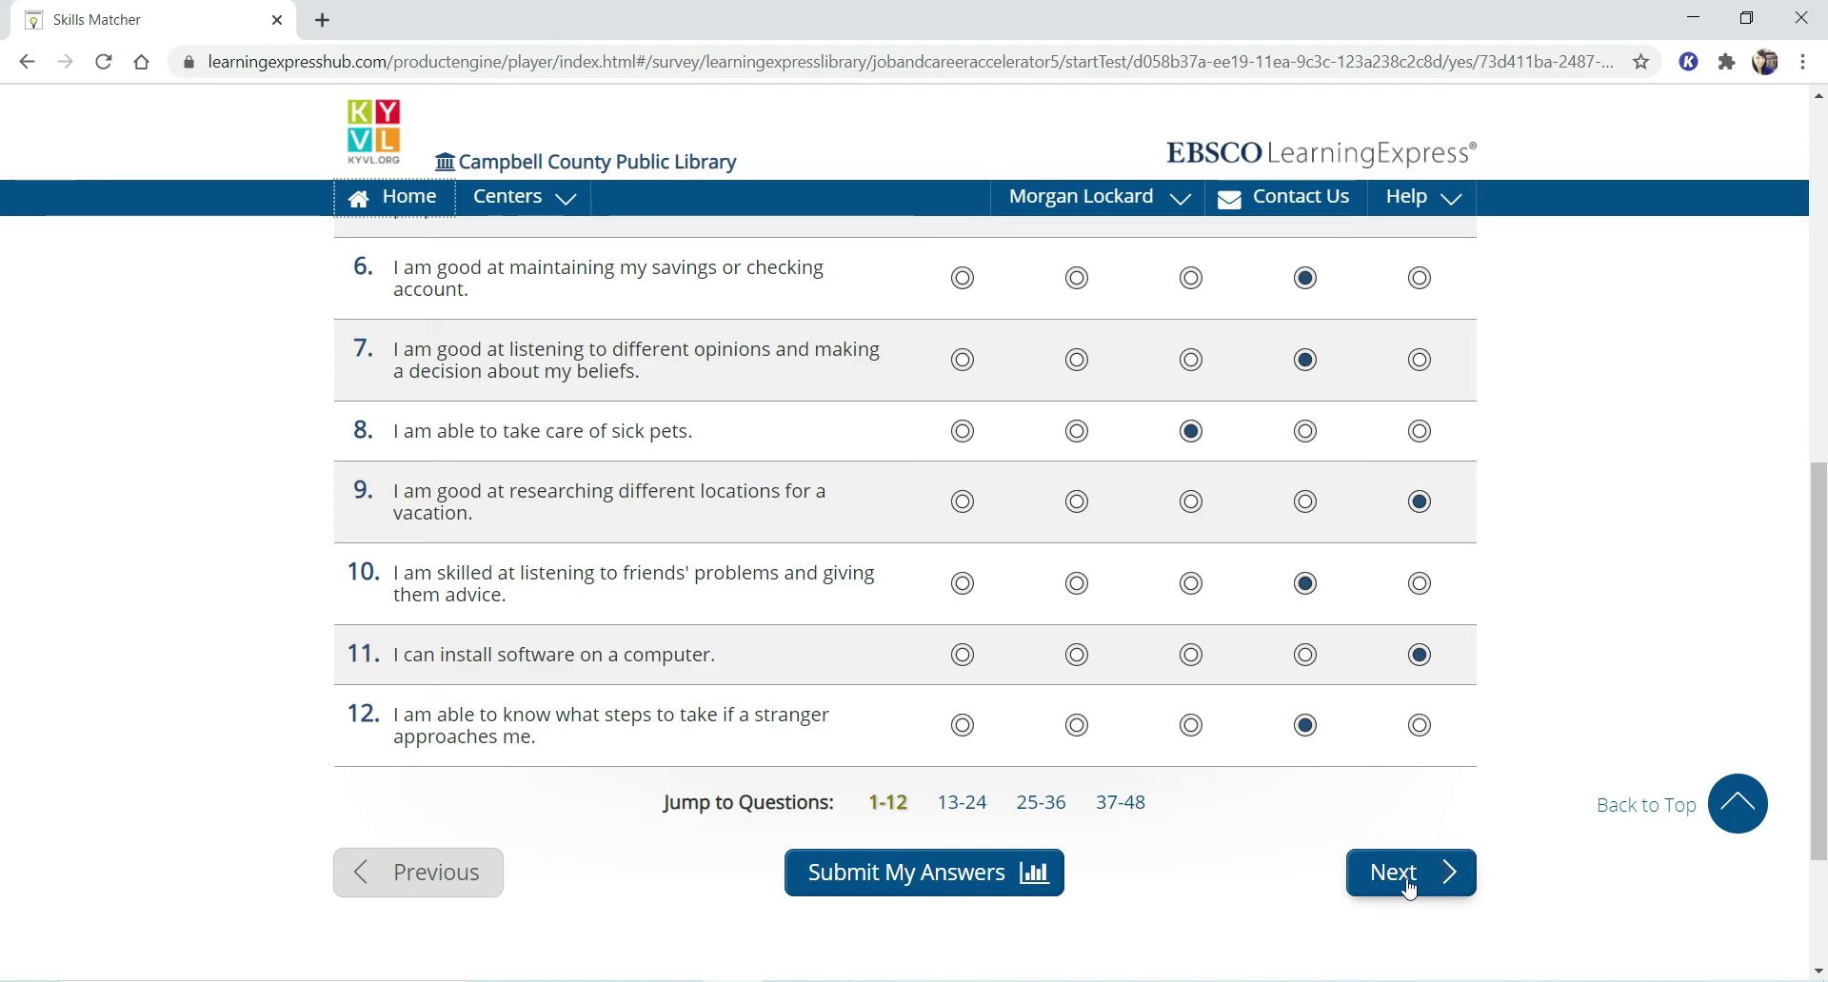
{"action": "left_click", "coordinate": [962, 895]}
Expand the 89.58% Government & Public Administration match to read its sample occupations.
{"action": "scroll", "coordinate": [1653, 489], "scroll_direction": "down", "scroll_amount": 2}
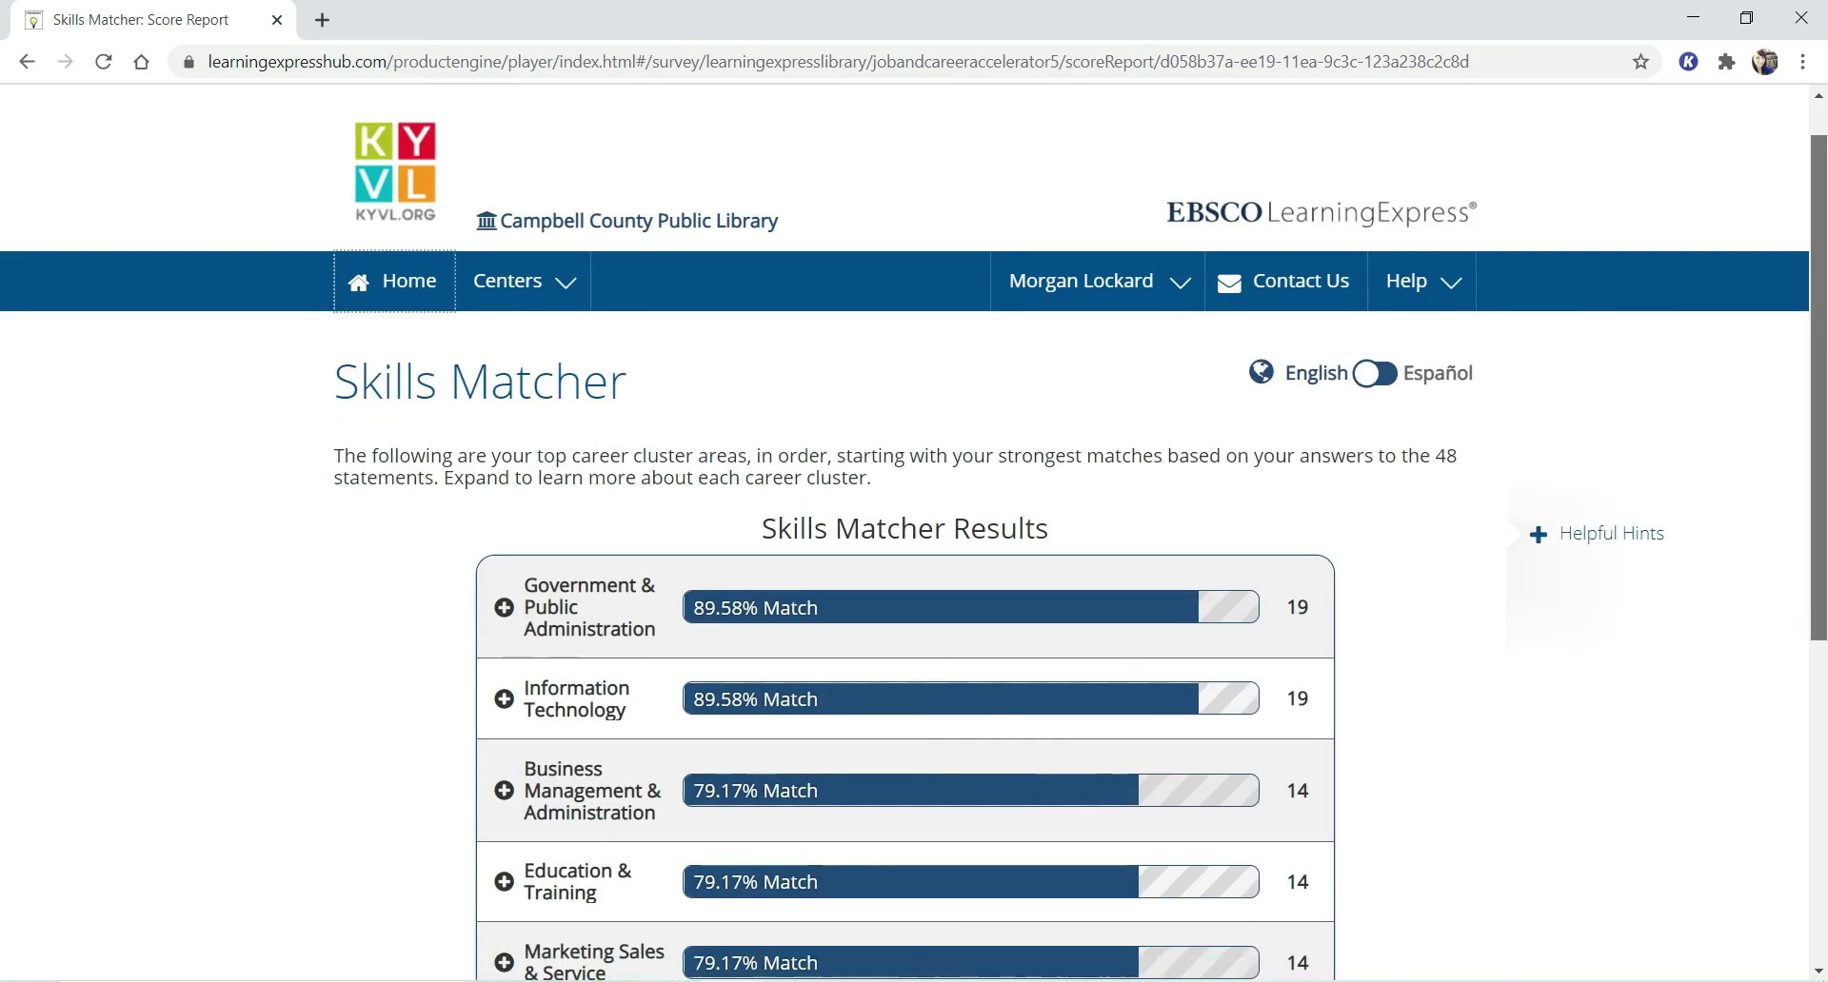
{"action": "scroll", "coordinate": [1769, 491], "scroll_direction": "down", "scroll_amount": 1}
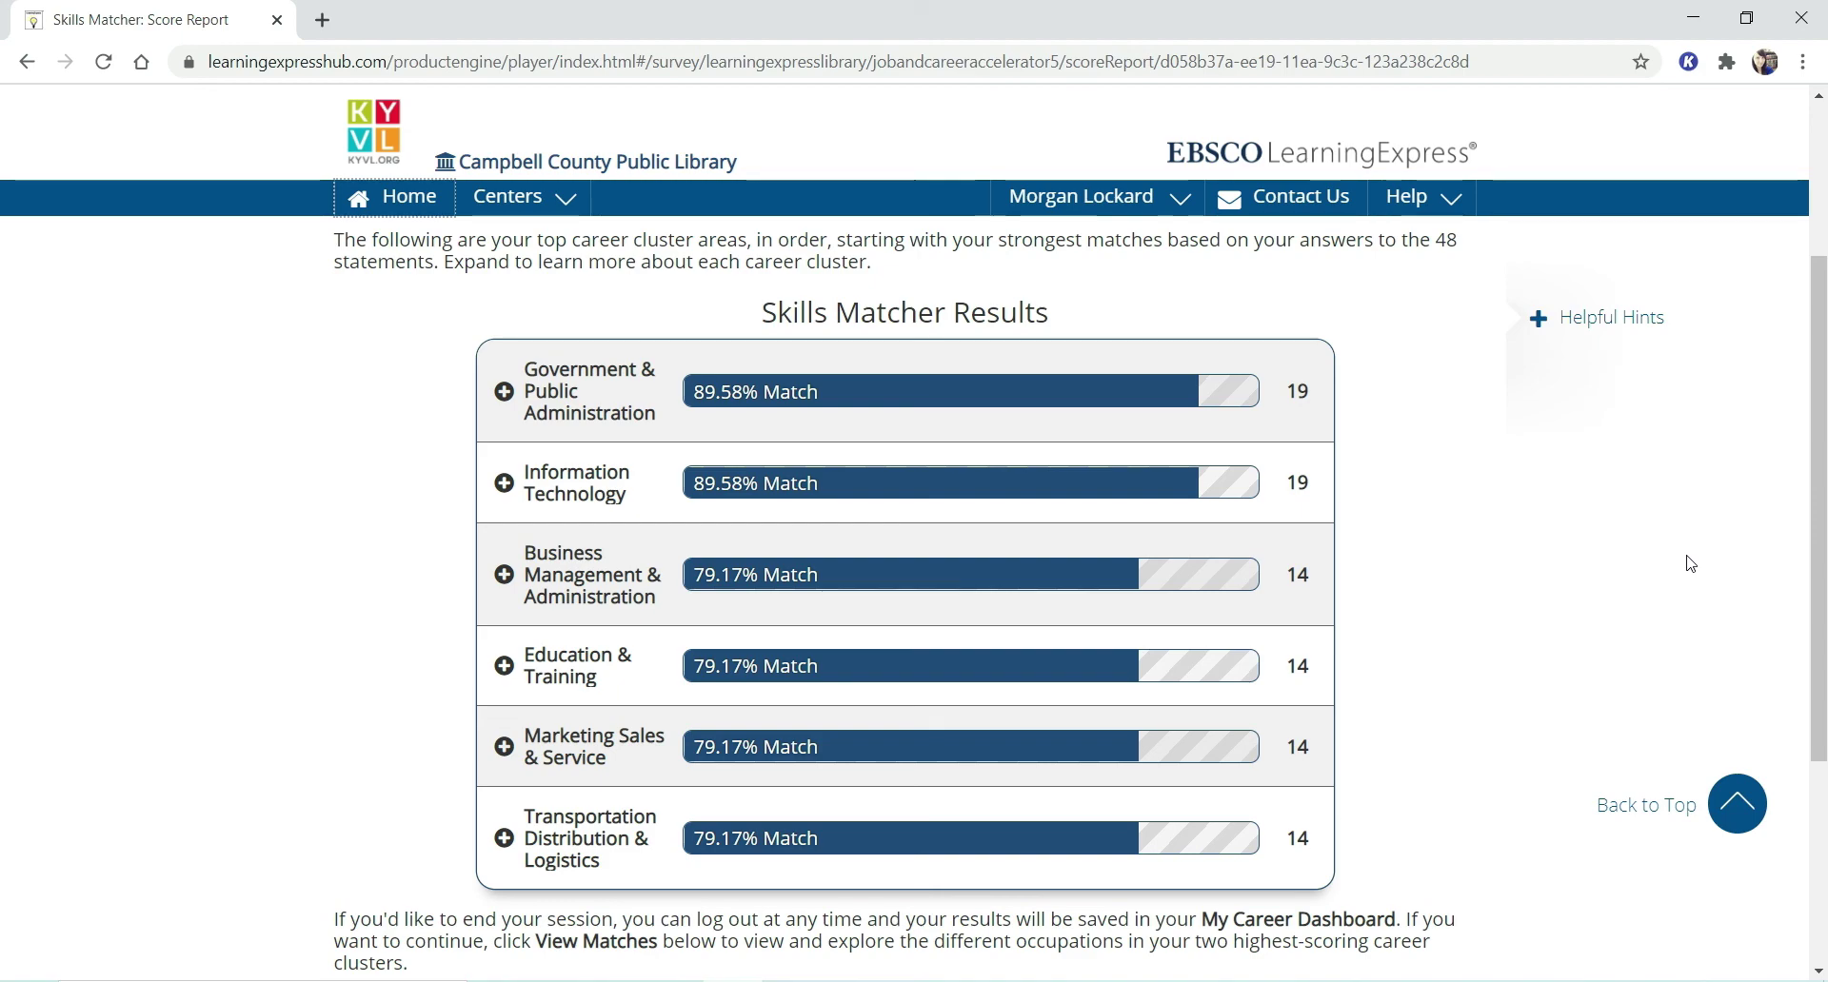
{"action": "left_click", "coordinate": [540, 397]}
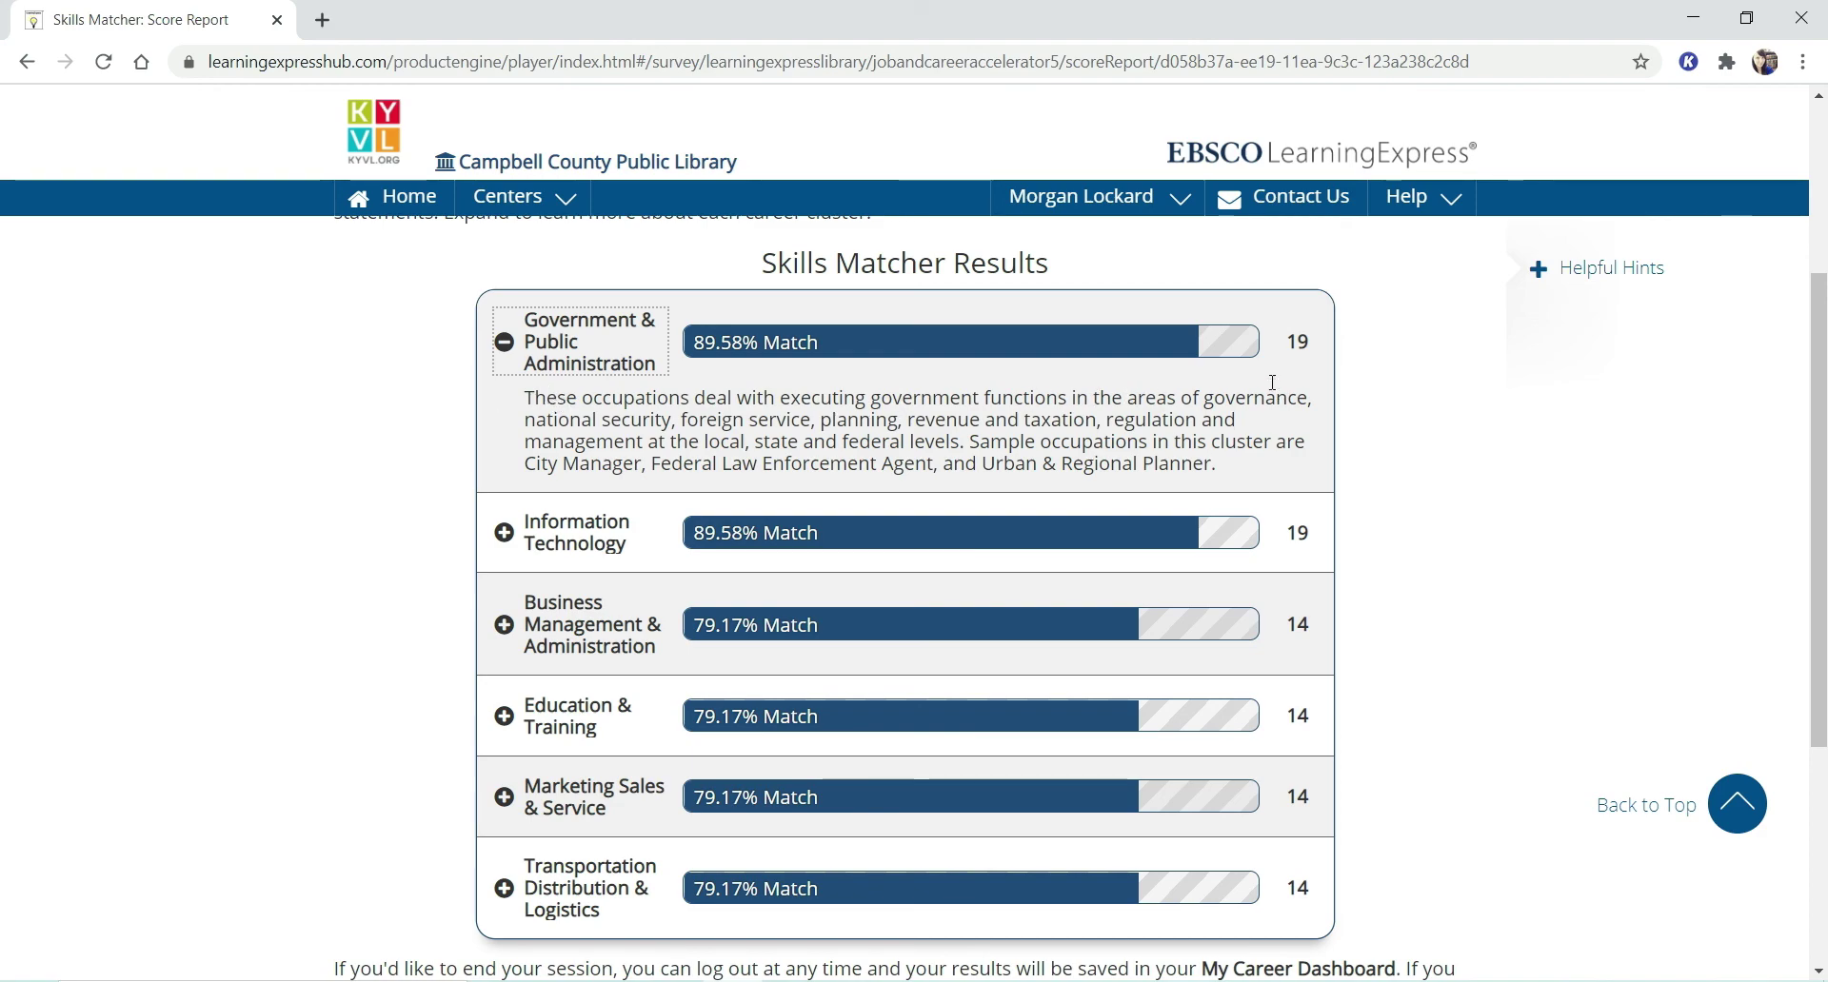
{"action": "scroll", "coordinate": [1412, 502], "scroll_direction": "down", "scroll_amount": 3}
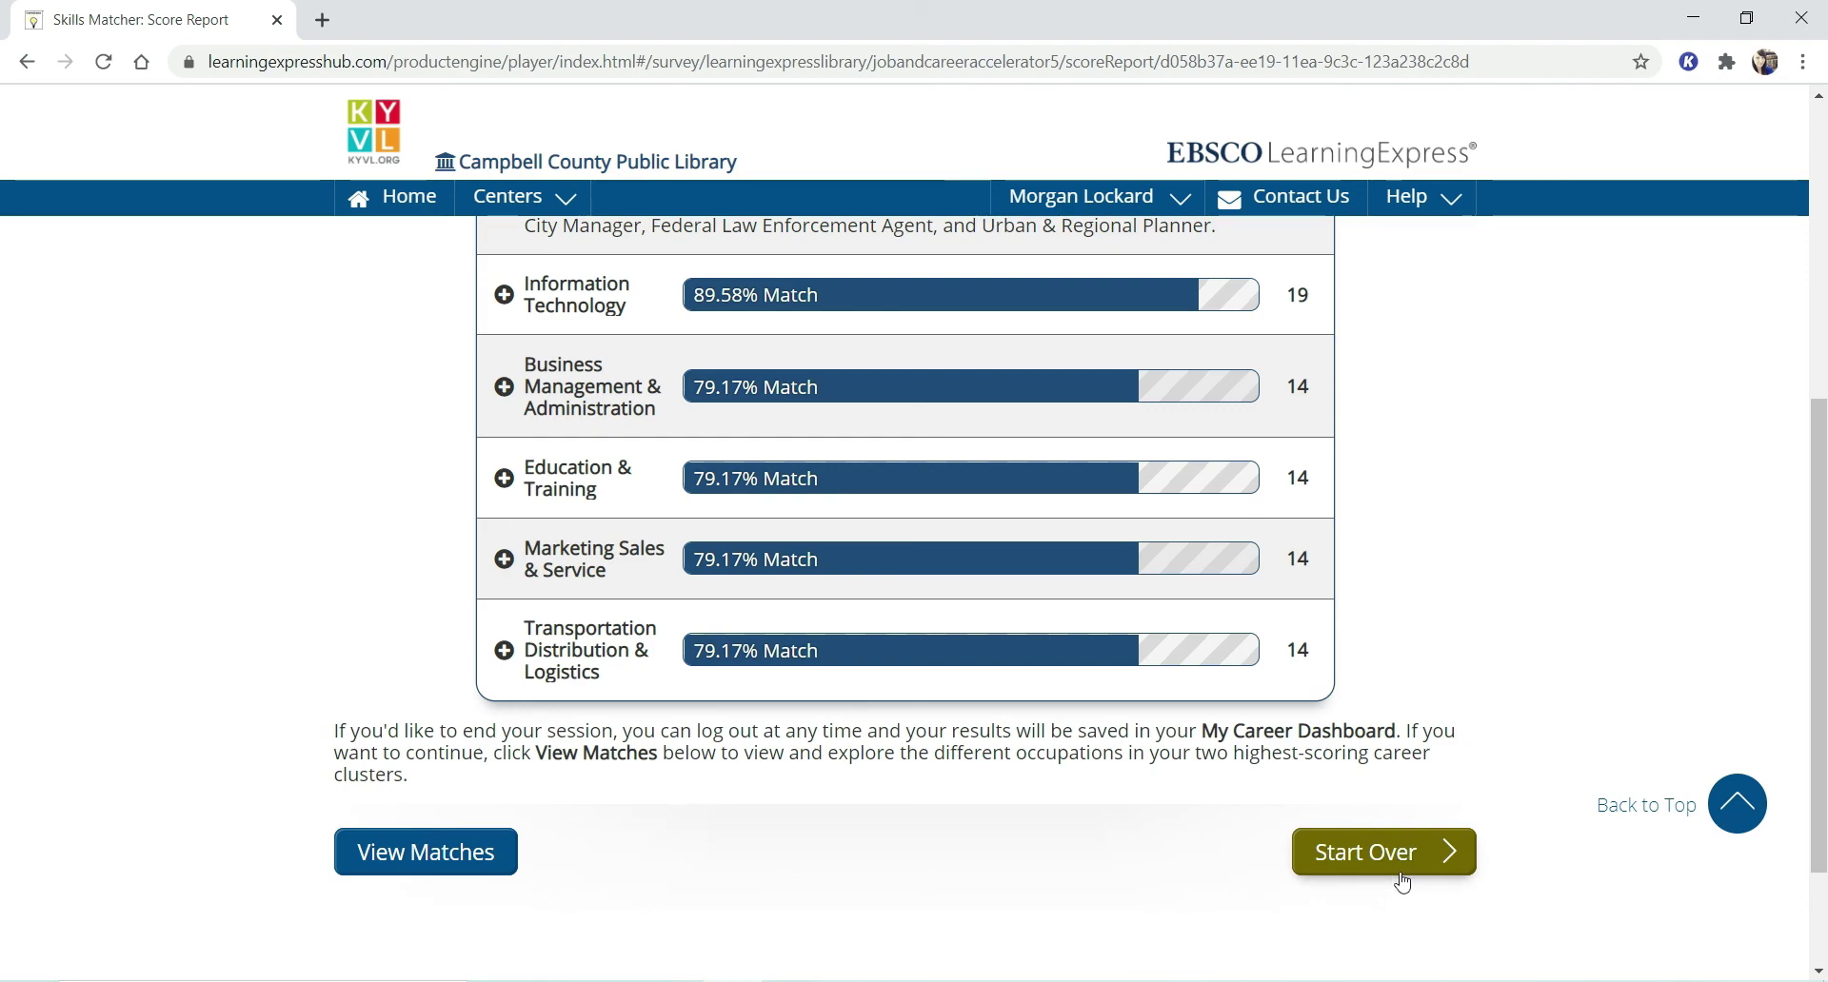
{"action": "left_click_drag", "start_coordinate": [1817, 708], "coordinate": [1634, 598]}
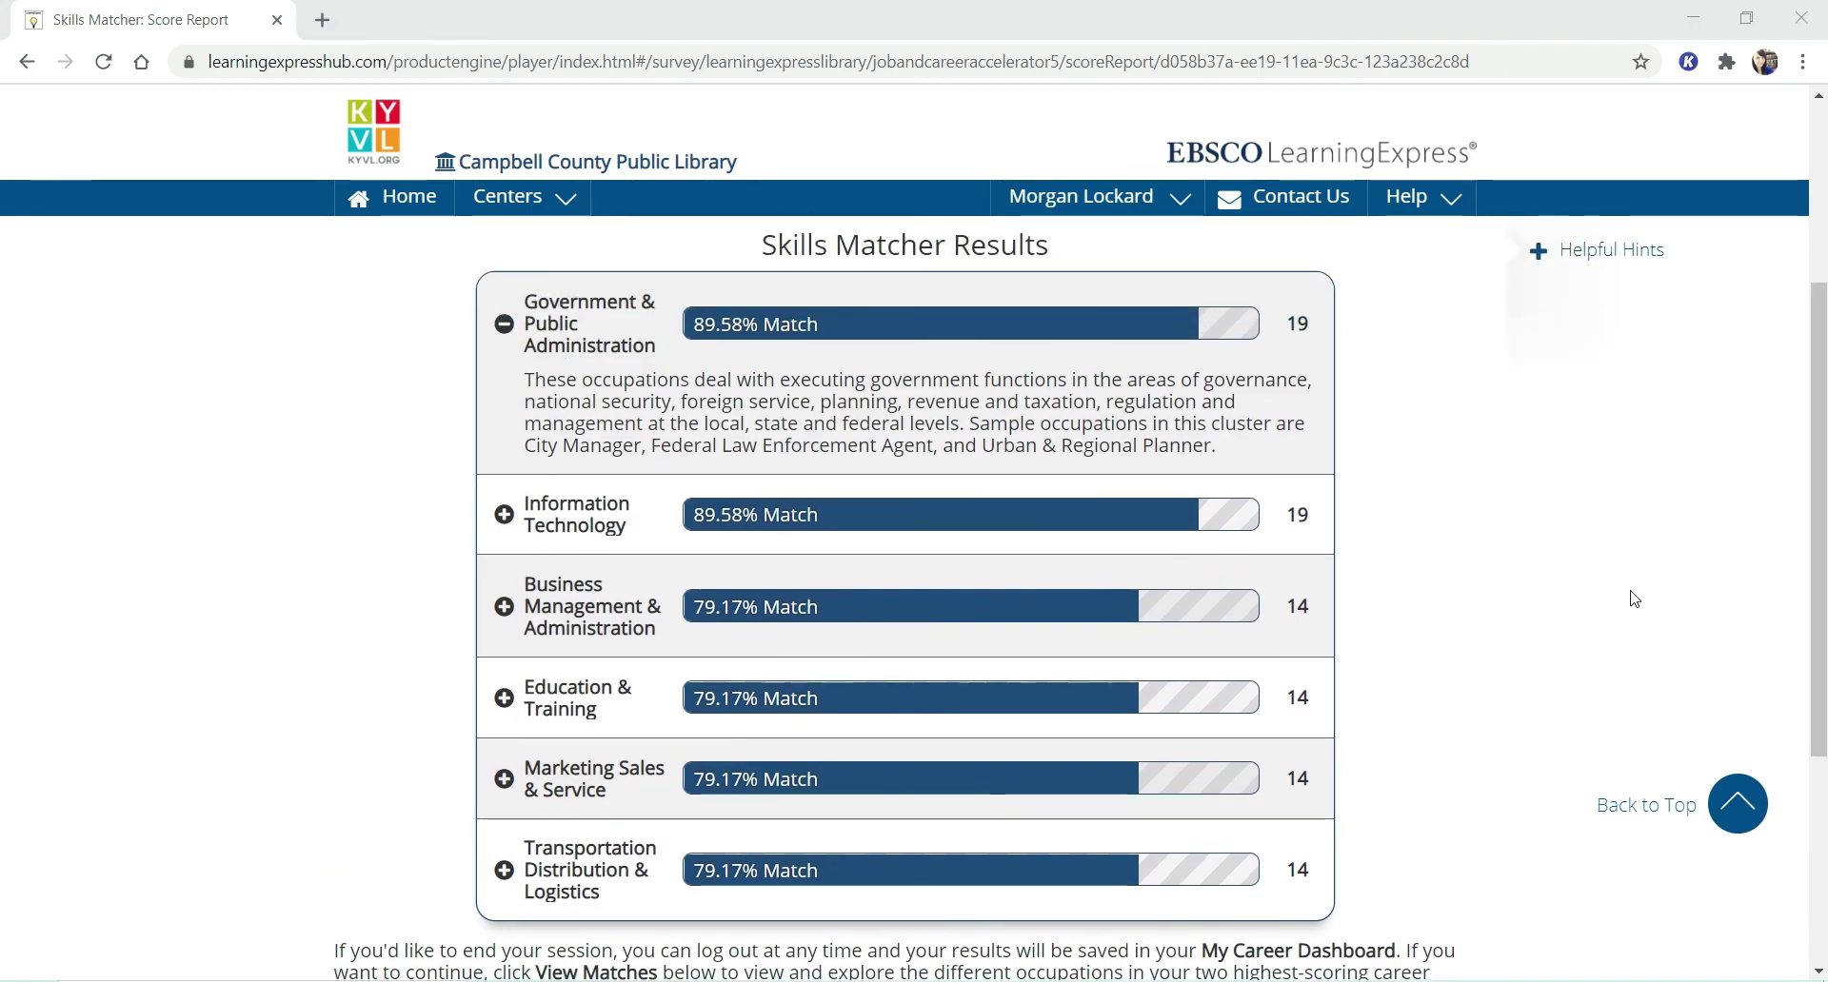